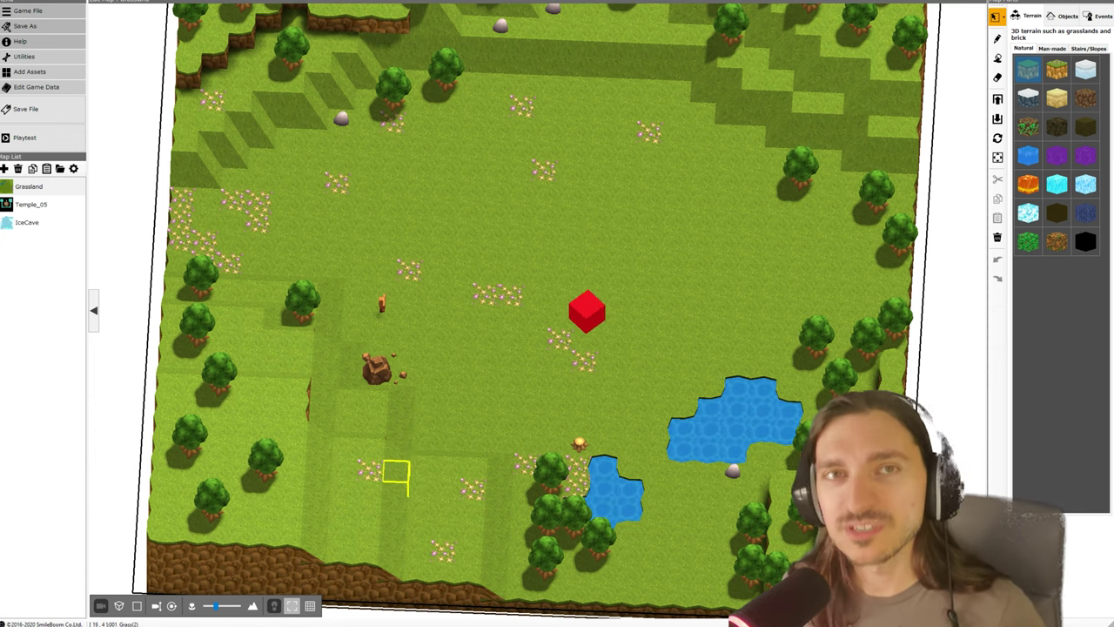
Examine the whole Grassland map's terrain, trees and ponds from several angles and distances
middle_click_drag(434, 290, 455, 251)
scroll(440, 265, "up", 3)
scroll(444, 263, "down", 1)
scroll(444, 263, "down", 5)
scroll(421, 249, "down", 3)
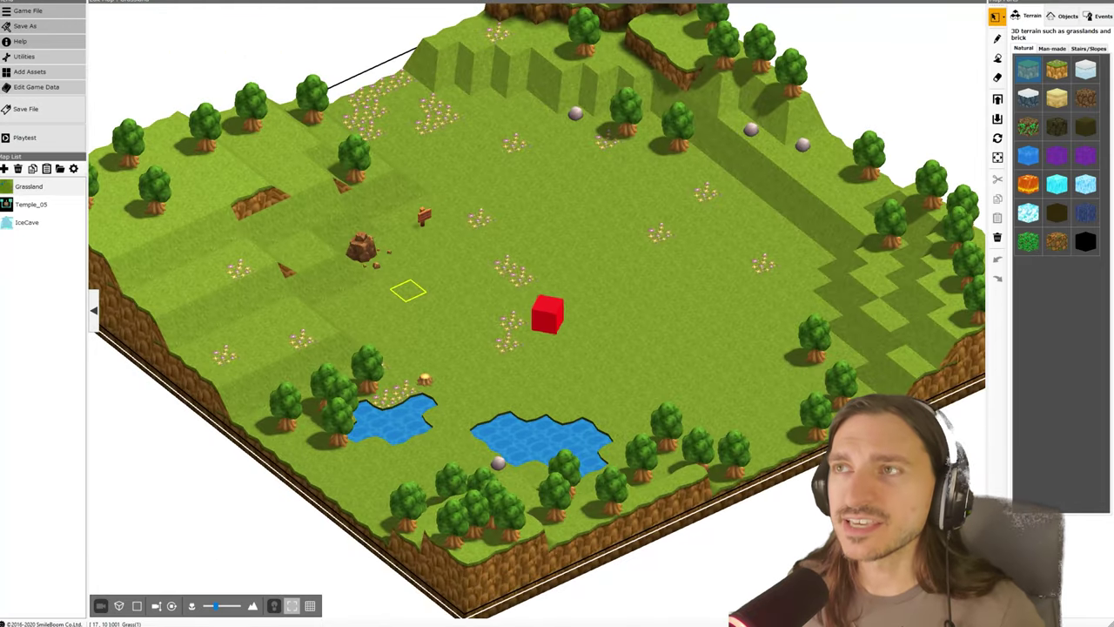
middle_click_drag(531, 234, 458, 289)
scroll(537, 235, "down", 2)
right_click_drag(597, 276, 679, 282)
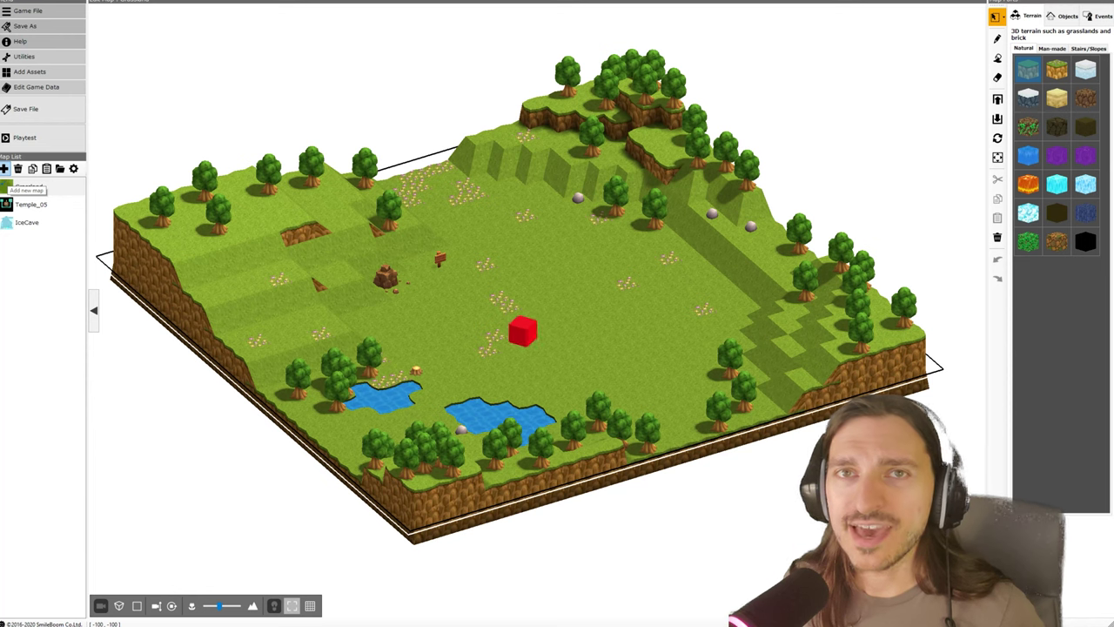
Add a new map to the project from the Snowfield_02 template in the system resources
left_click(4, 168)
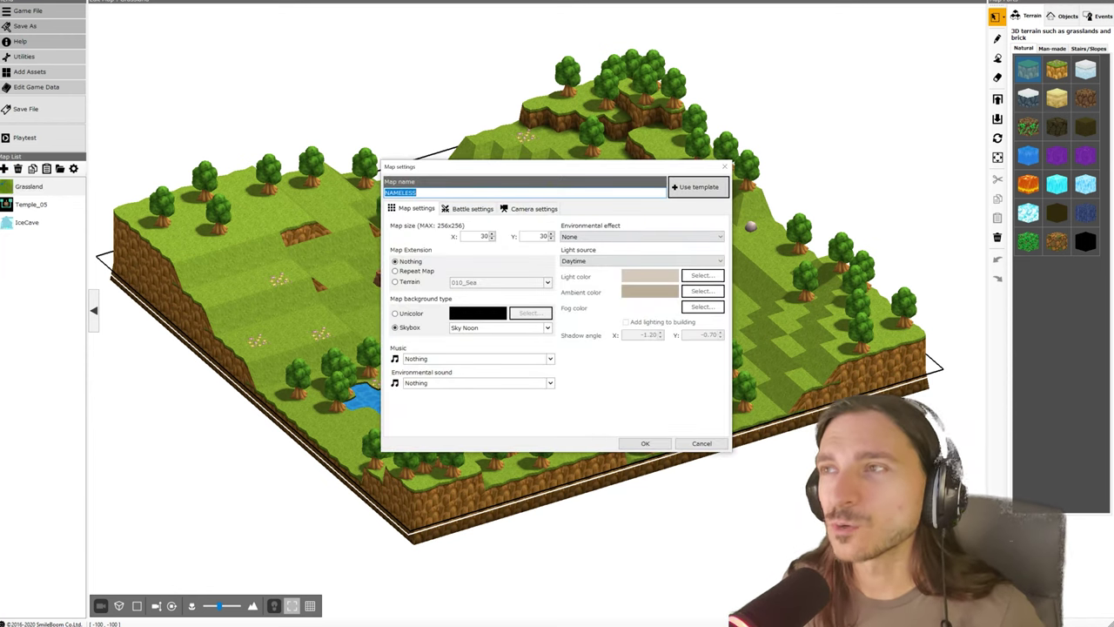
left_click(698, 186)
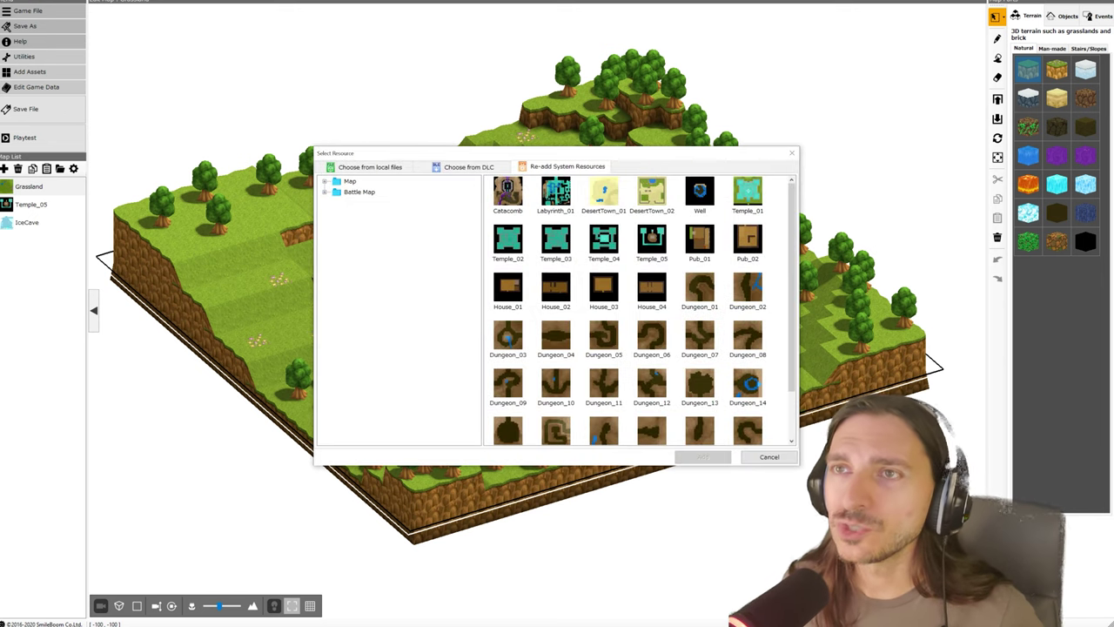
left_click(350, 181)
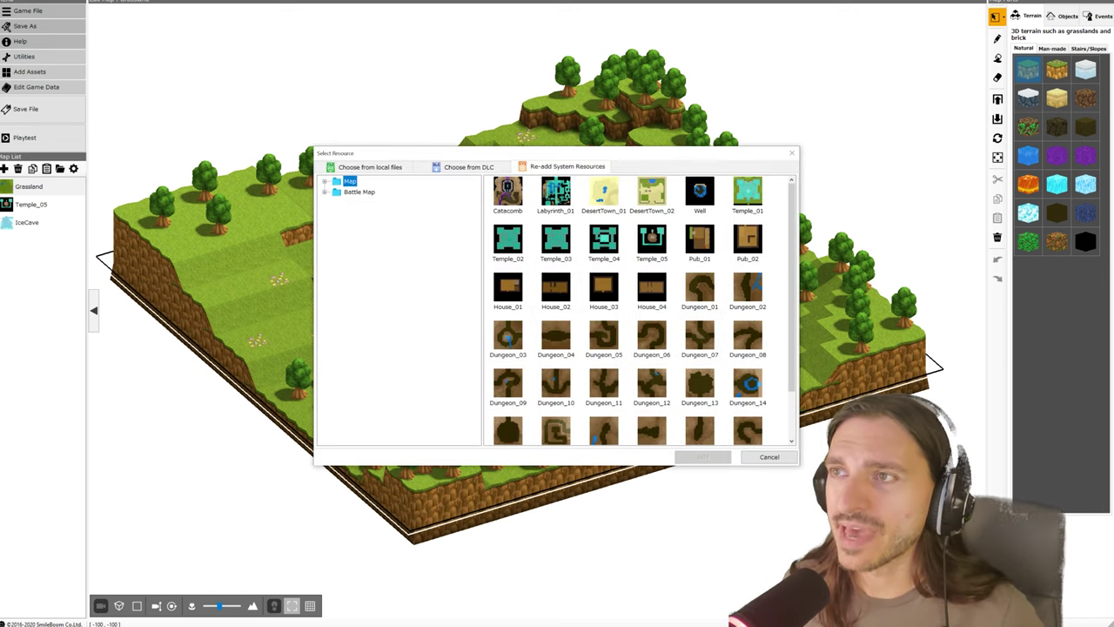
left_click(359, 191)
left_click(350, 181)
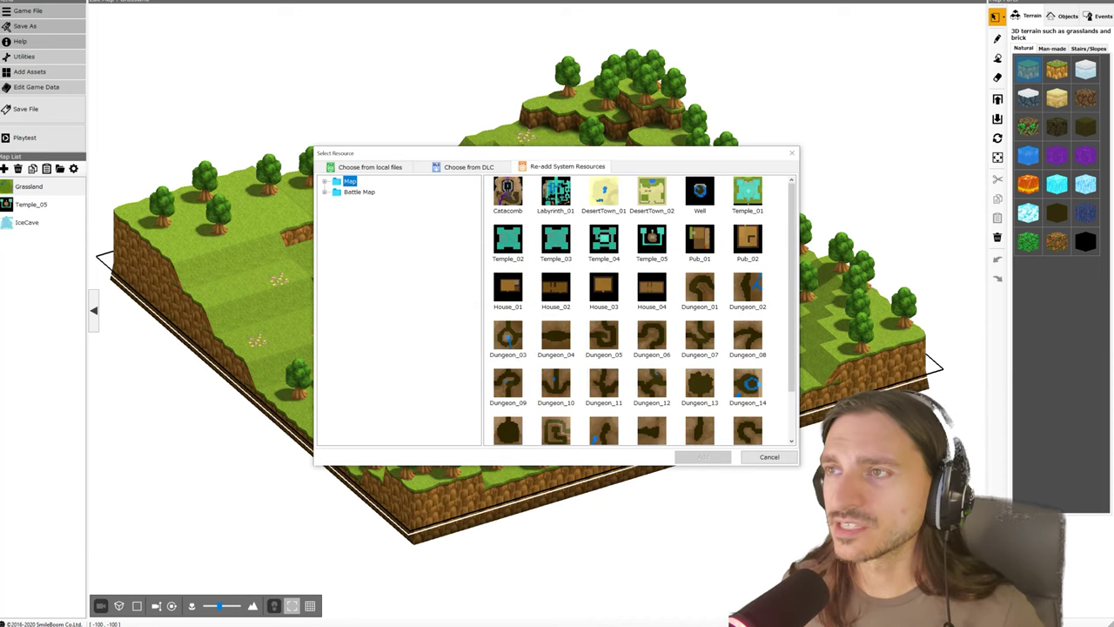
scroll(640, 309, "down", 1)
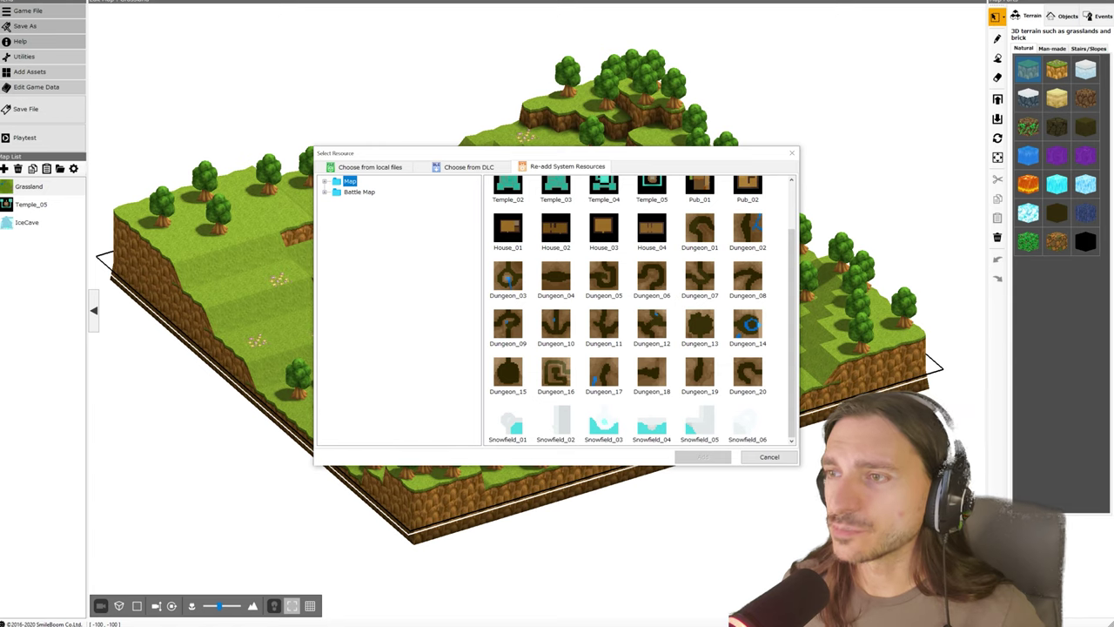
left_click(555, 422)
left_click(703, 456)
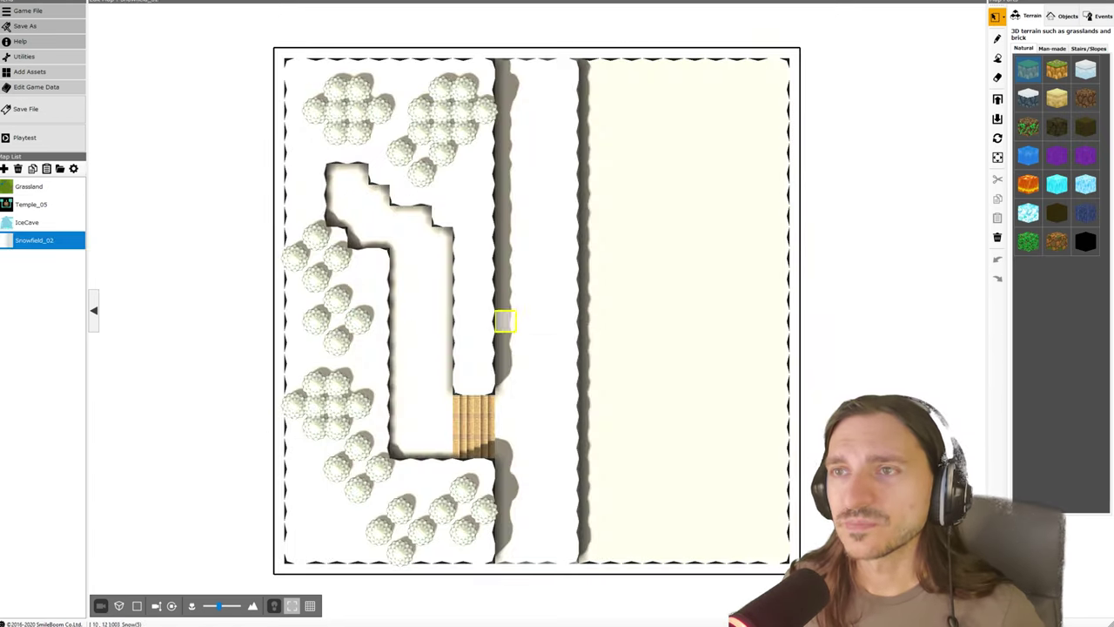
Inspect the Snowfield_02 map in an angled 3D view, from its stairs and cliffs to the full layout
right_click_drag(541, 352, 511, 264)
scroll(532, 295, "up", 2)
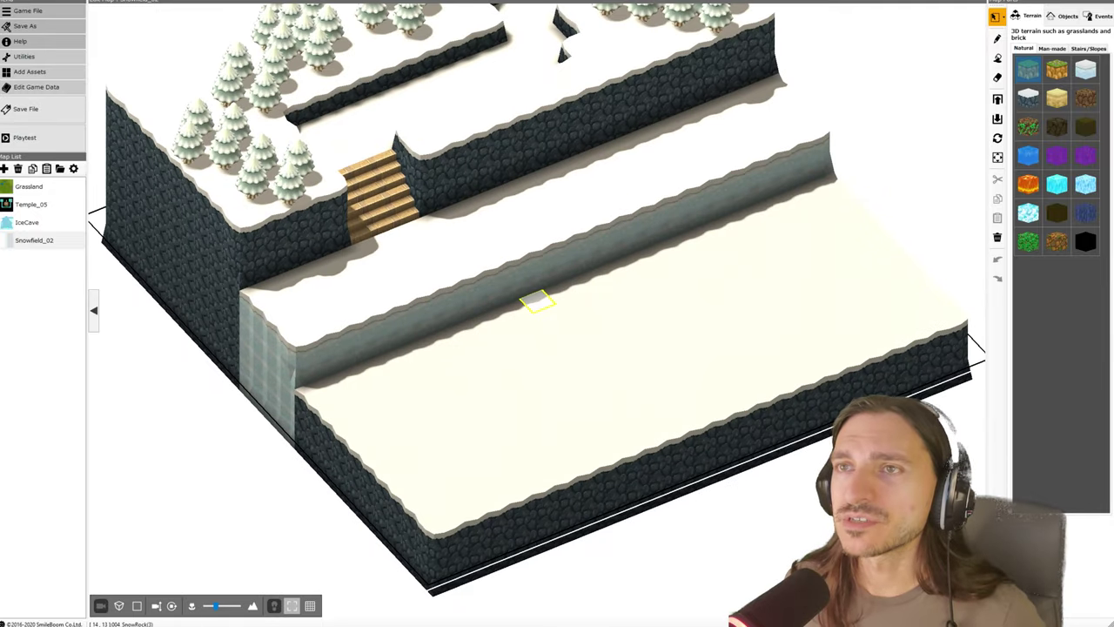
right_click(537, 289)
middle_click_drag(537, 289, 519, 329)
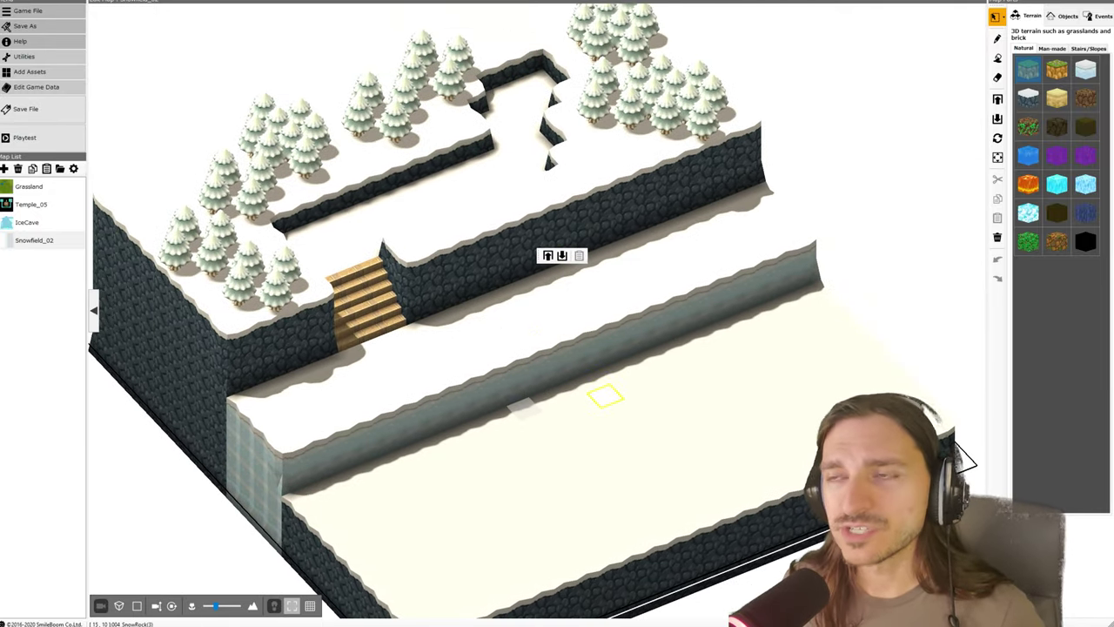
mouse_move(661, 391)
right_mouse_down()
mouse_move(487, 392)
mouse_move(673, 400)
right_mouse_up()
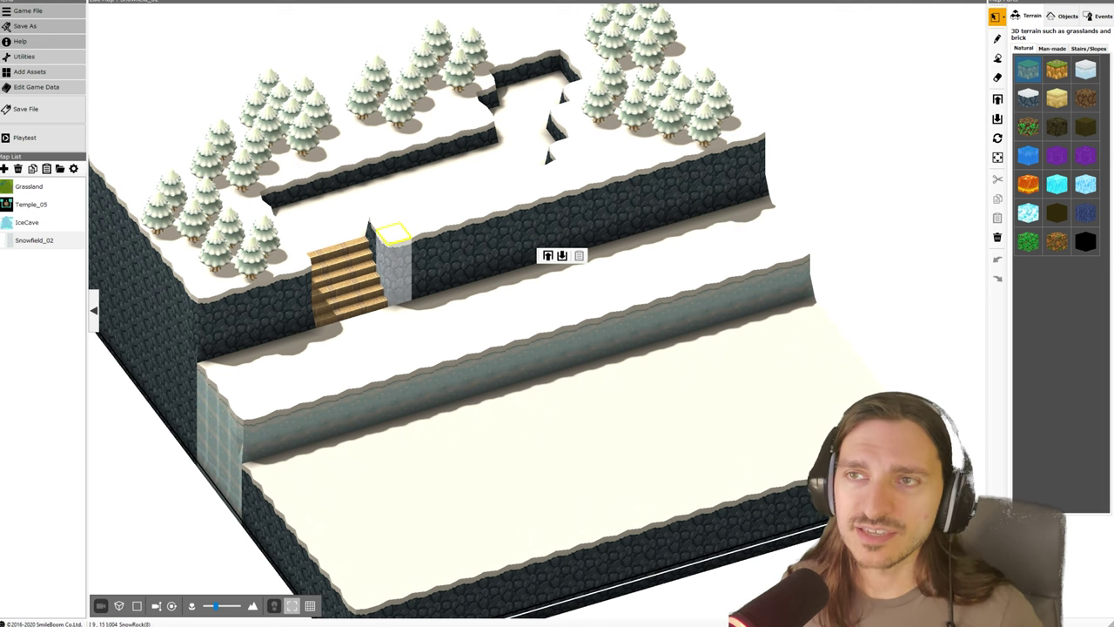
scroll(239, 240, "down", 3)
scroll(239, 240, "up", 1)
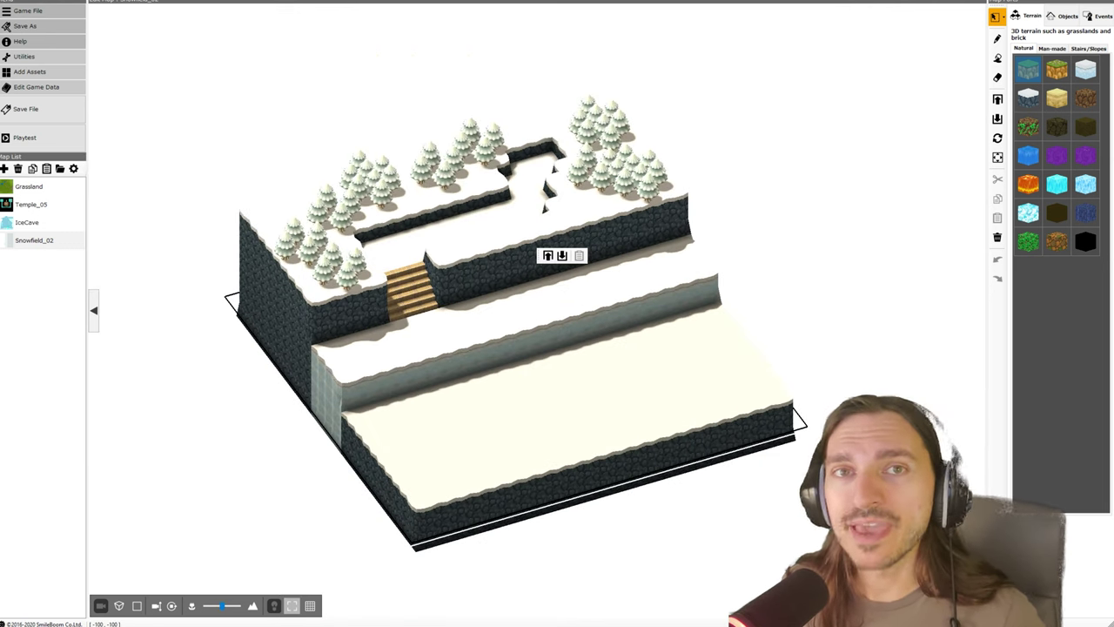
Look over the IceCave map and the central structures of the Temple_05 map
left_click(27, 222)
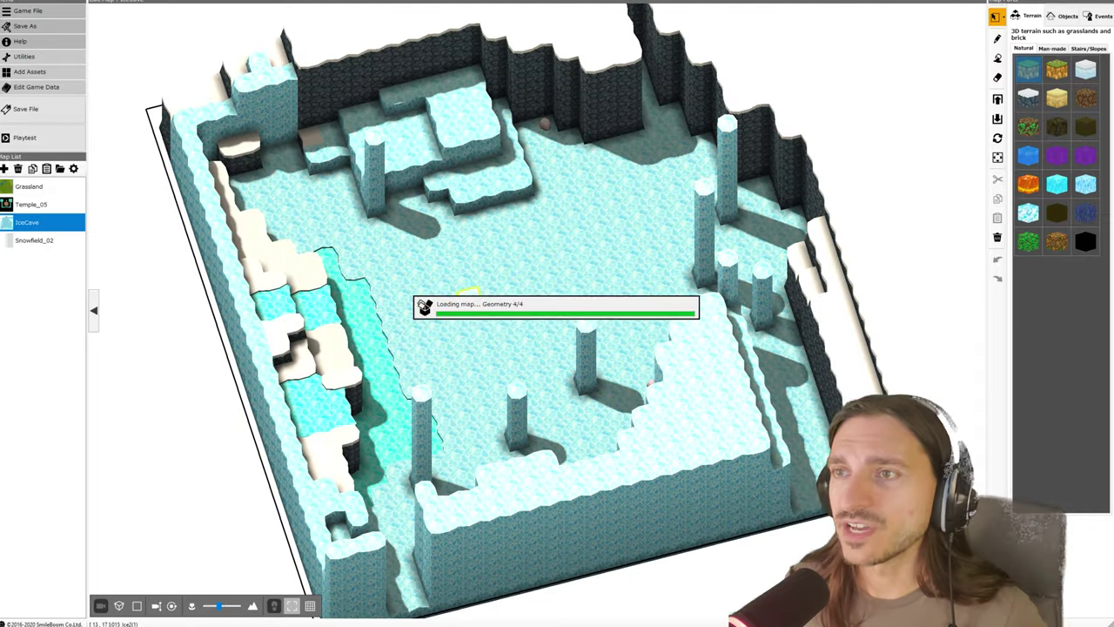
middle_click_drag(511, 288, 409, 257)
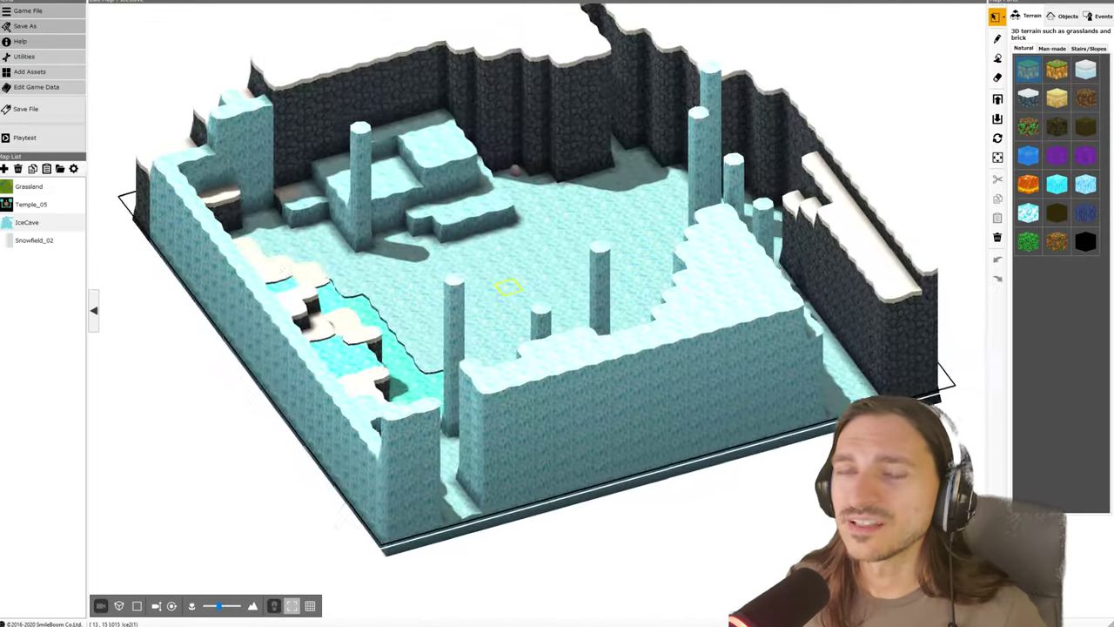
left_click(31, 205)
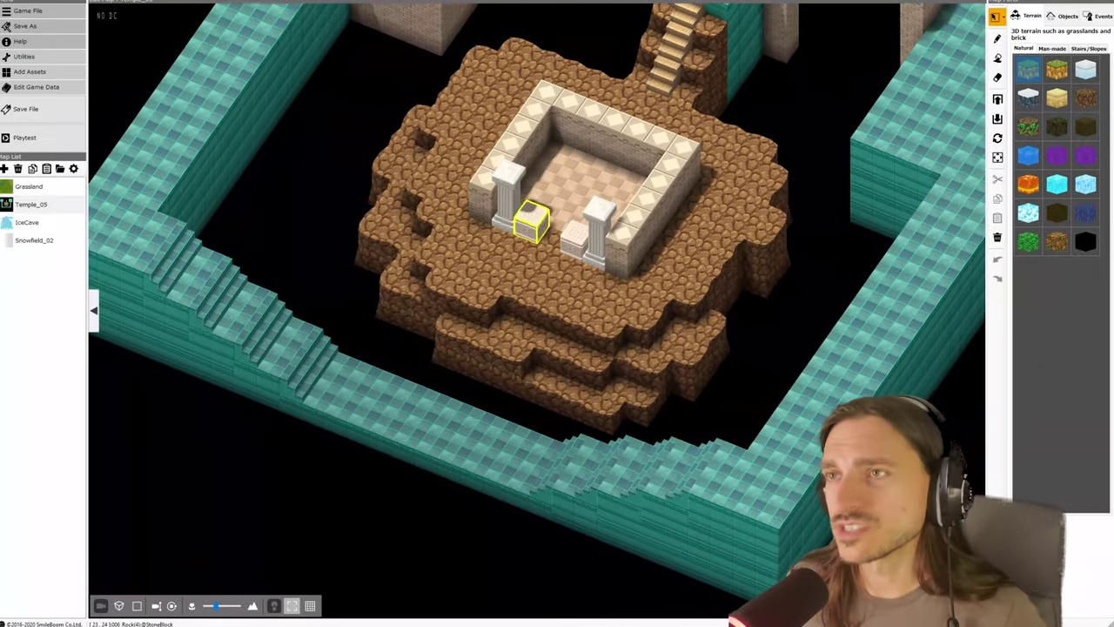
middle_click_drag(771, 248, 681, 241)
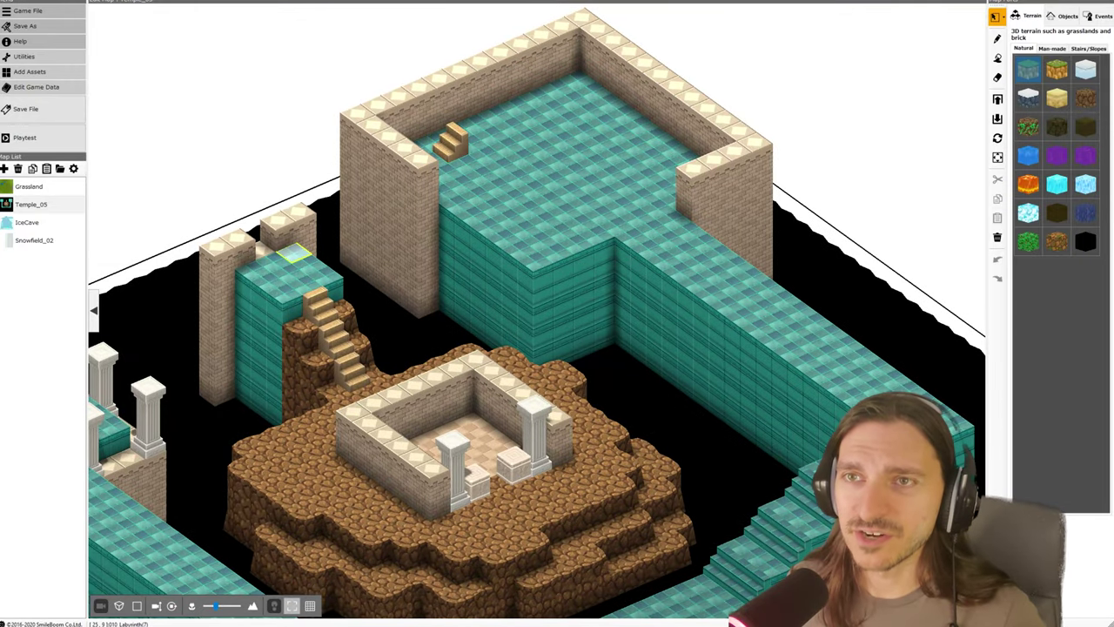
middle_click_drag(263, 249, 243, 248)
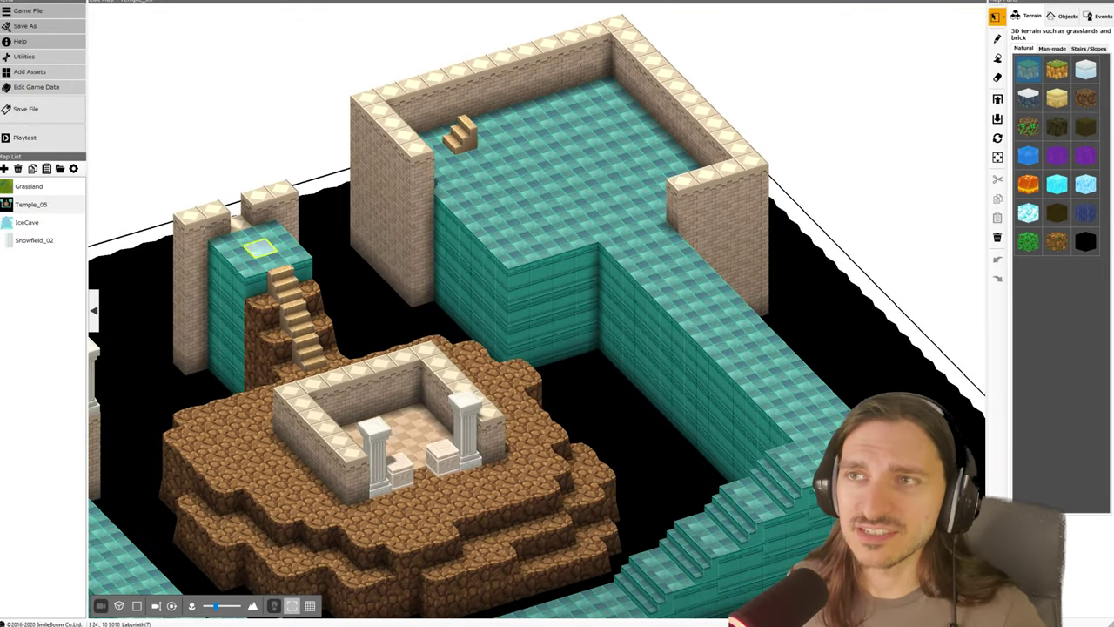
middle_click_drag(419, 329, 430, 331)
middle_click_drag(335, 287, 467, 254)
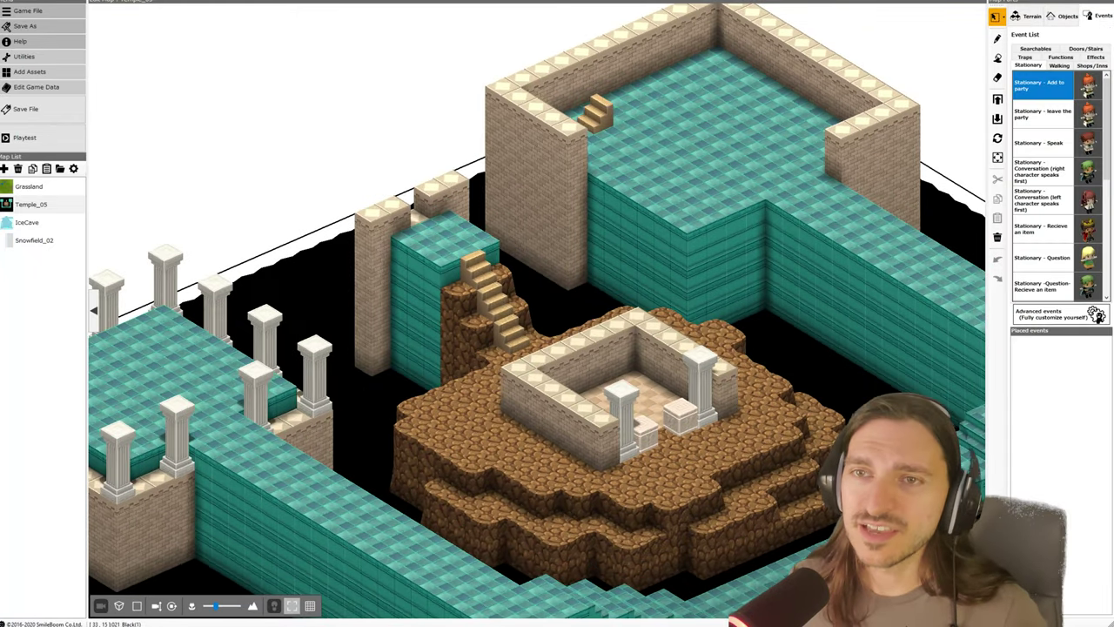
middle_click_drag(537, 300, 651, 291)
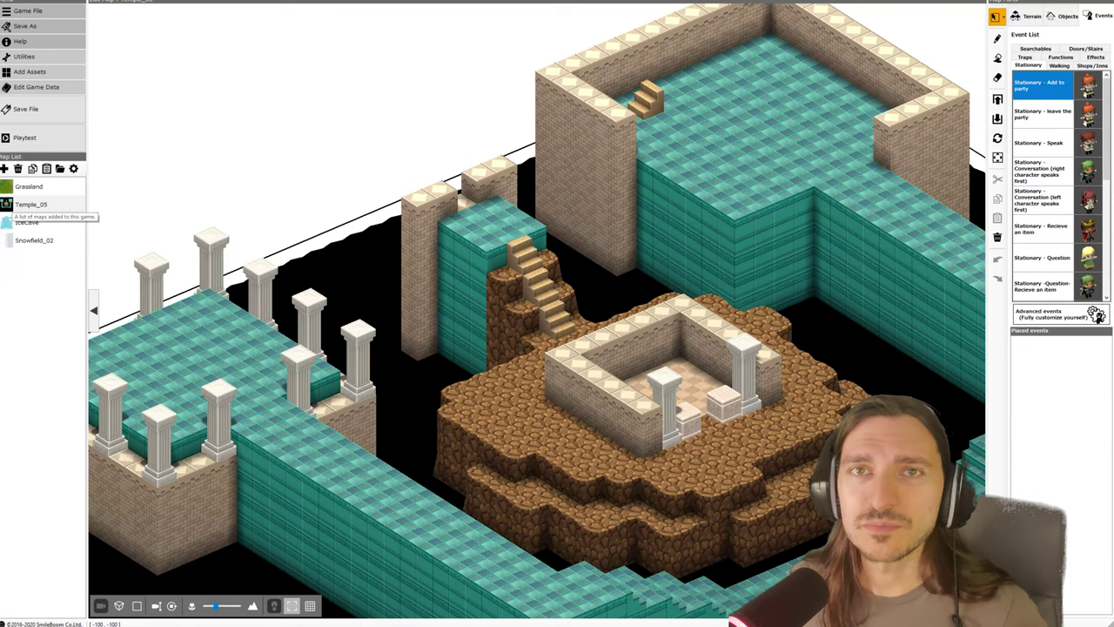
Return to the Grassland map and open the map object assets in the resource archive
left_click(29, 187)
scroll(487, 288, "up", 4)
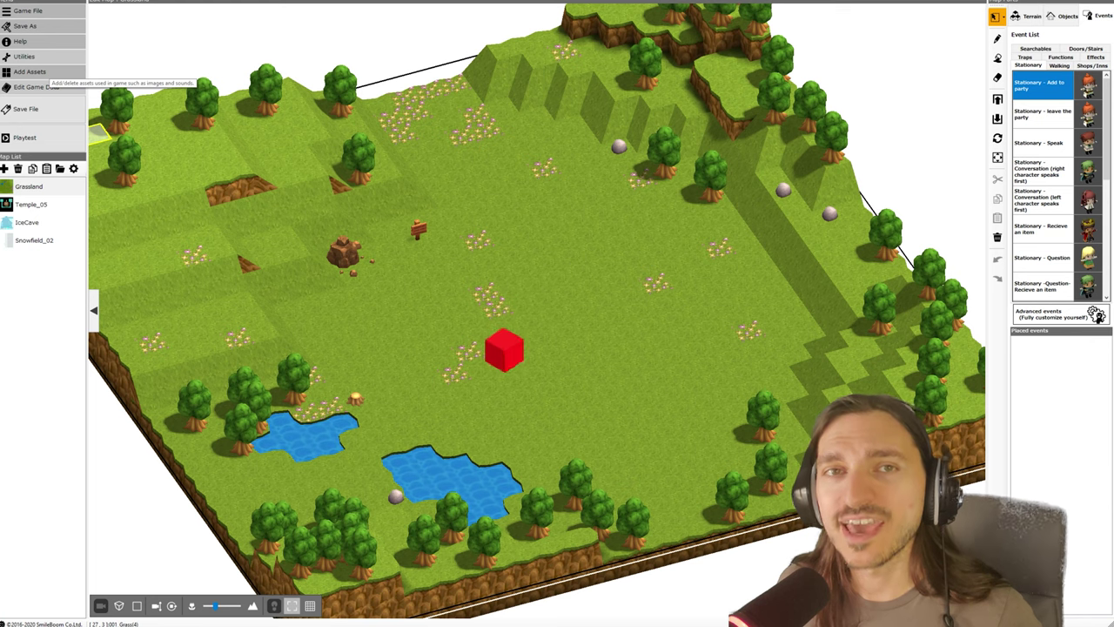
left_click(30, 71)
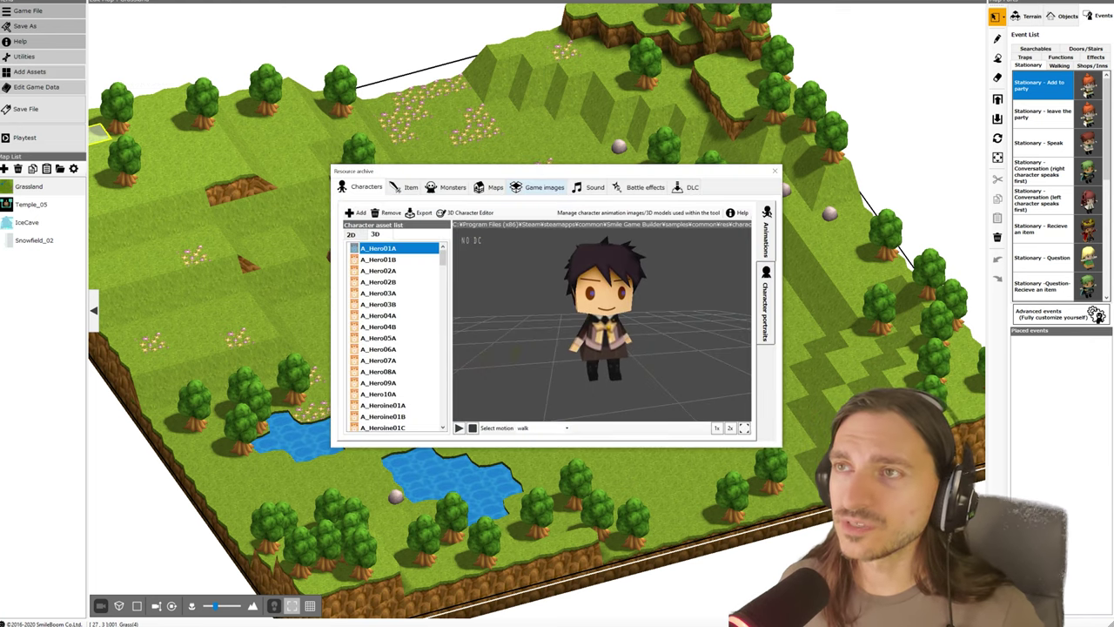
left_click(490, 187)
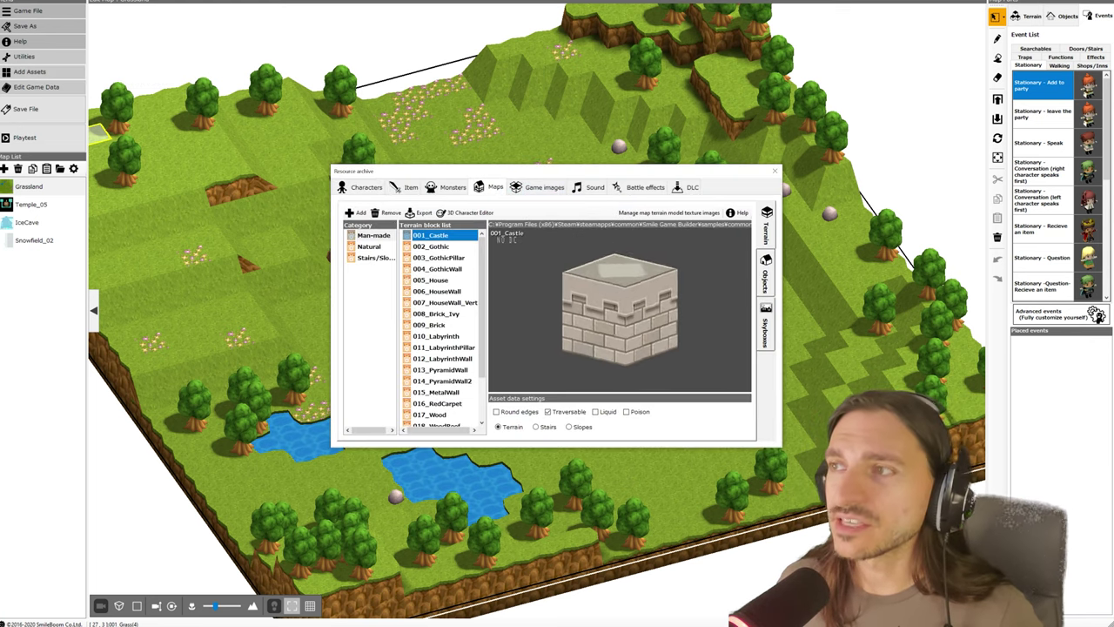
left_click(766, 274)
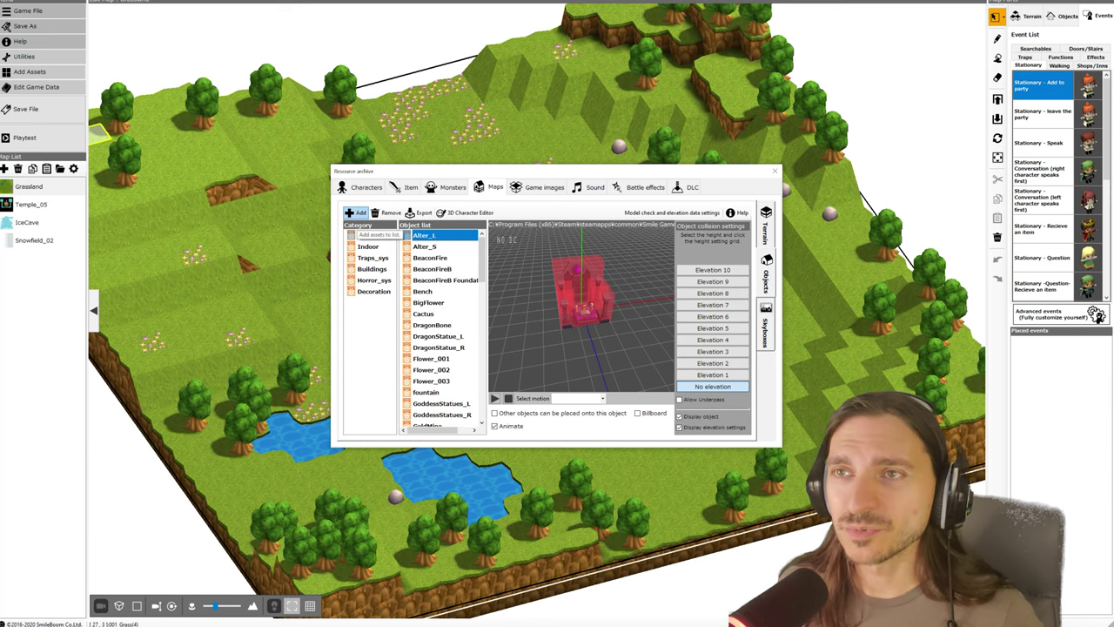
Import the Forest and Plants Forever object folders from "BEST - The Great Forest" in Downloads, keeping scale 1.000 and automatic FBX optimization
left_click(354, 212)
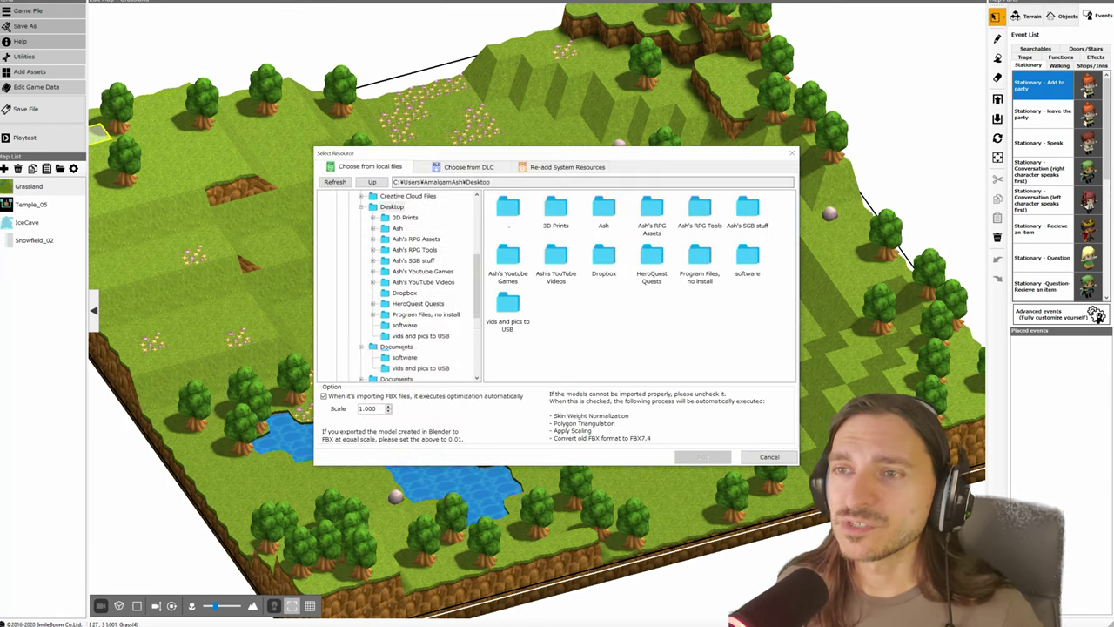
left_click(396, 357)
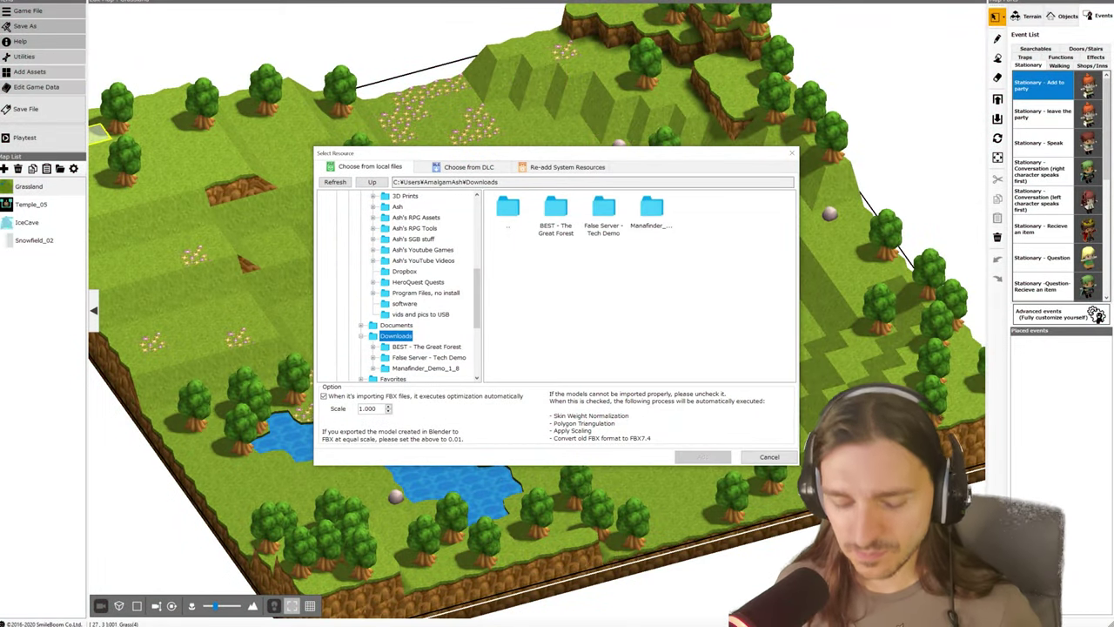
double_click(556, 215)
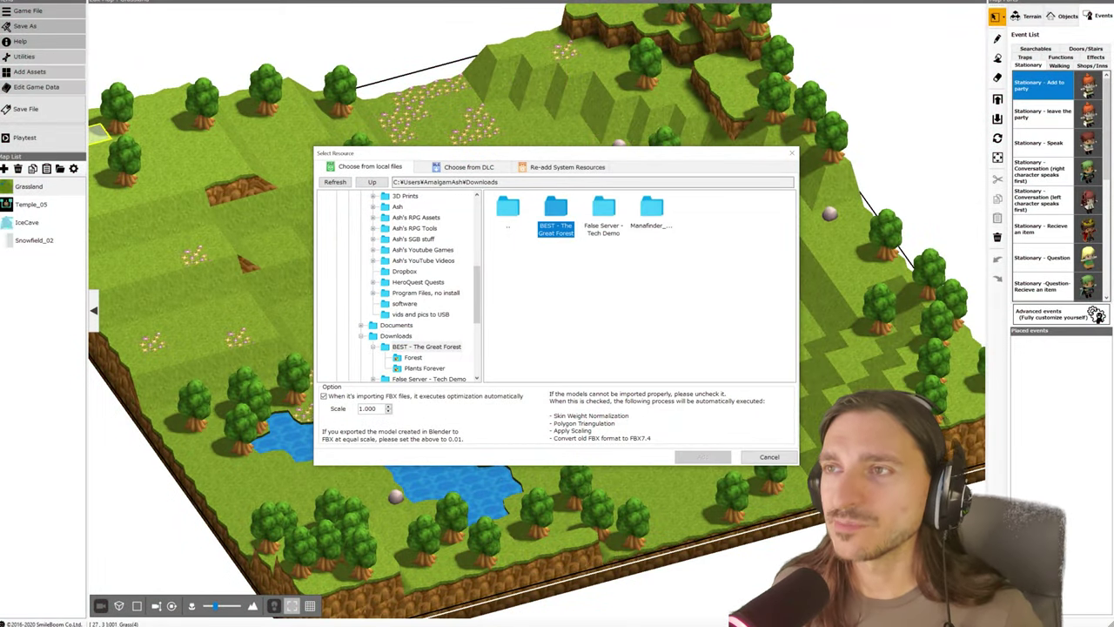
double_click(555, 218)
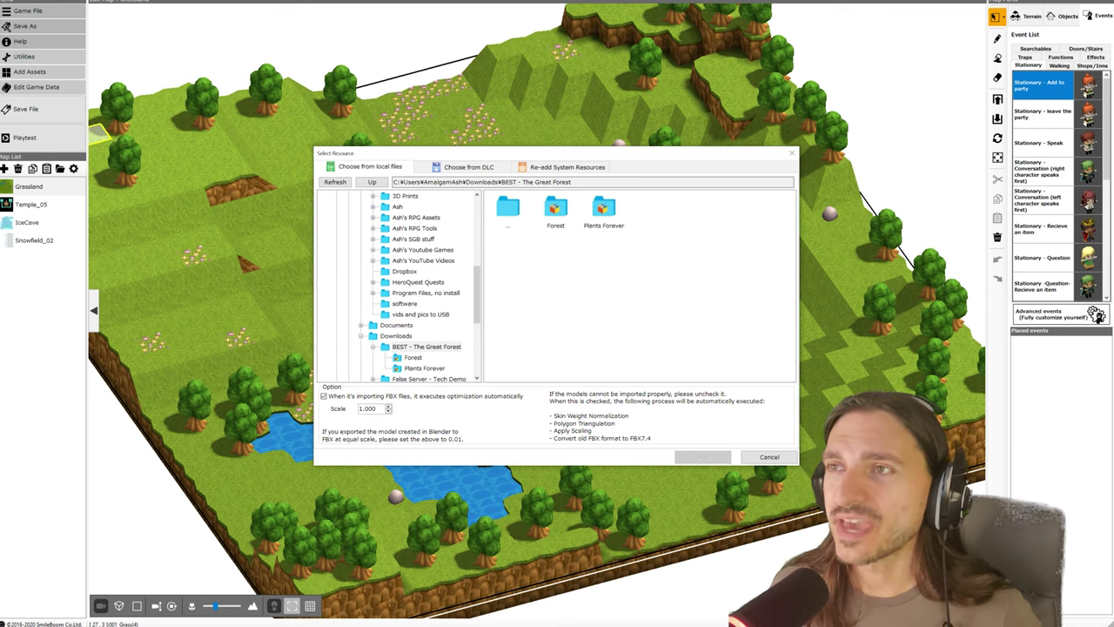
left_click(555, 211)
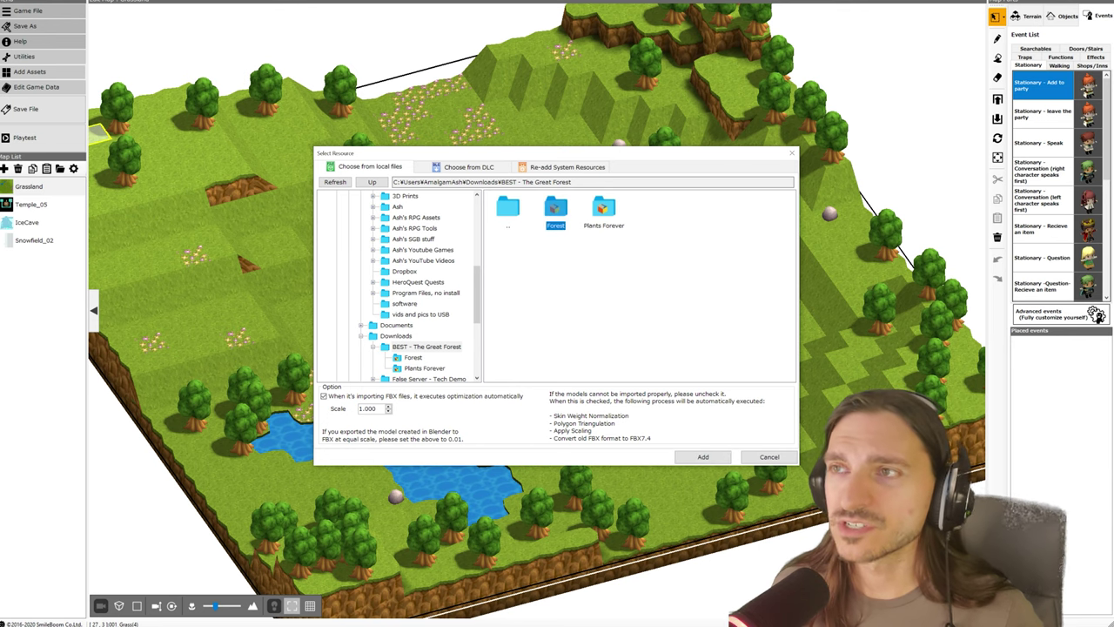
left_click_drag(634, 249, 546, 202)
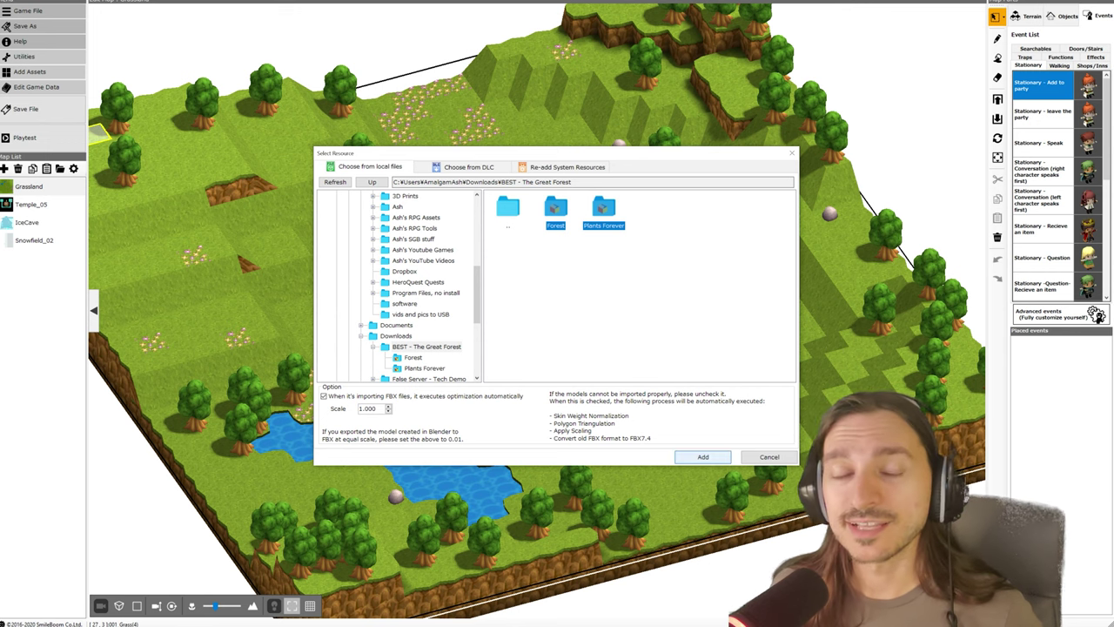
left_click(703, 456)
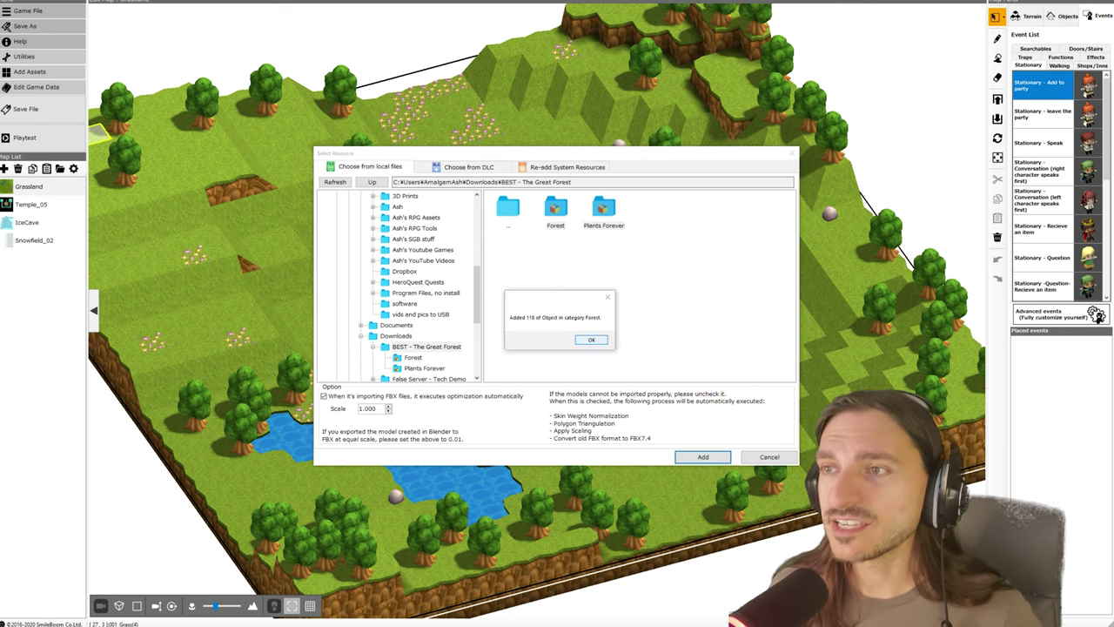
left_click(590, 340)
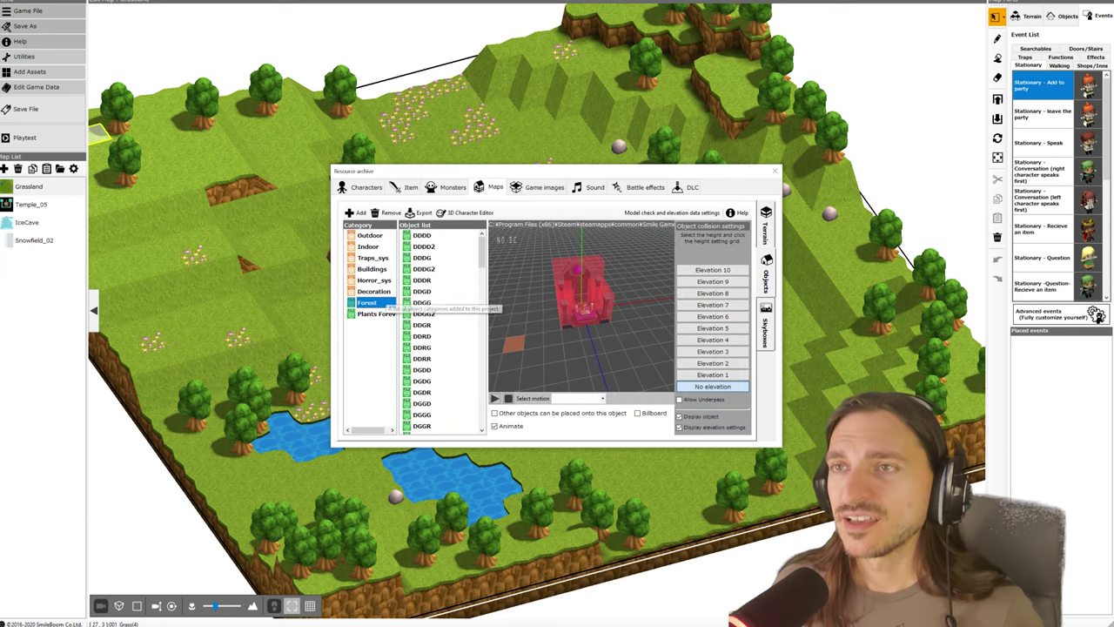
Preview the imported Forest objects DDDD, DDDG, DDDG2, DDDR and DDRD in 3D
left_click(422, 235)
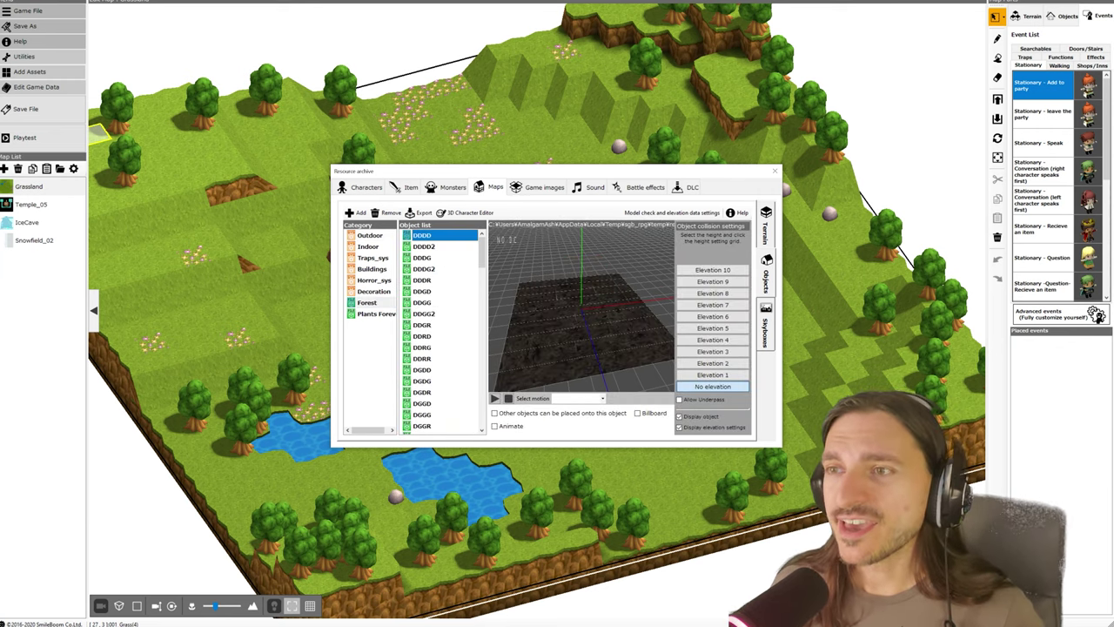
middle_click_drag(550, 313, 579, 296)
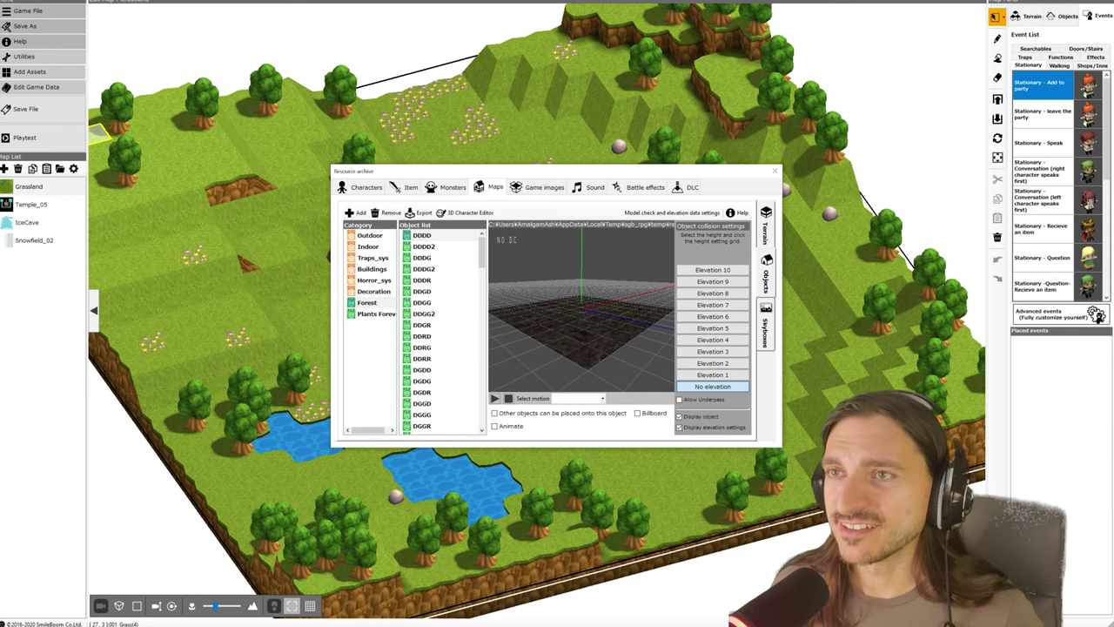
left_click(423, 257)
left_click(424, 268)
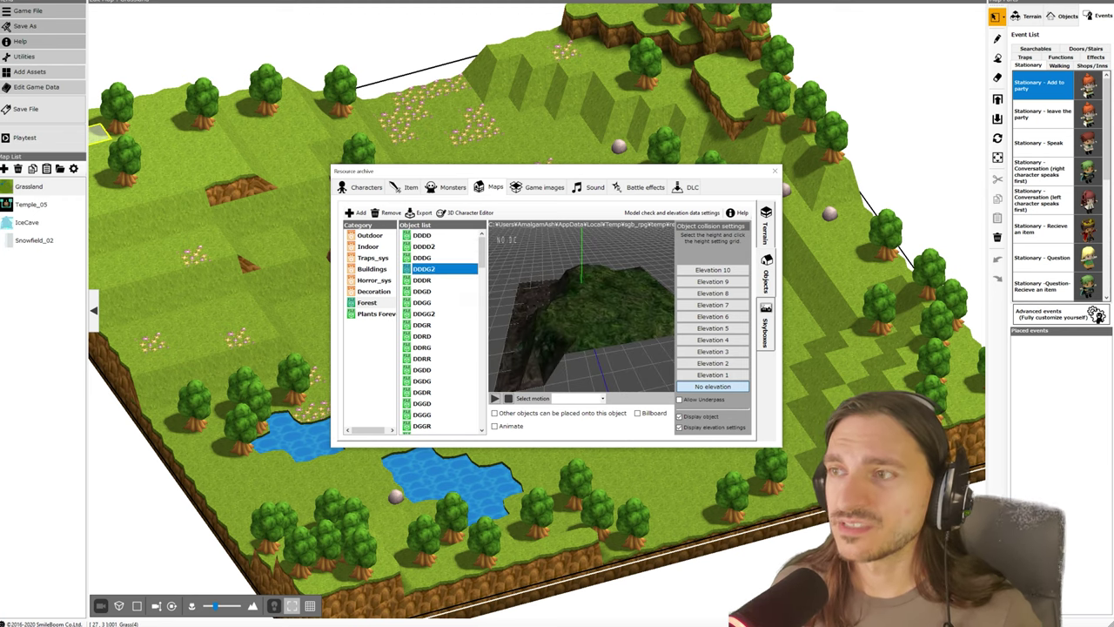
left_click(423, 280)
mouse_move(566, 314)
middle_mouse_down()
mouse_move(592, 283)
mouse_move(644, 327)
mouse_move(540, 331)
mouse_move(574, 282)
mouse_move(552, 331)
mouse_move(535, 321)
mouse_move(544, 317)
middle_mouse_up()
left_click(423, 336)
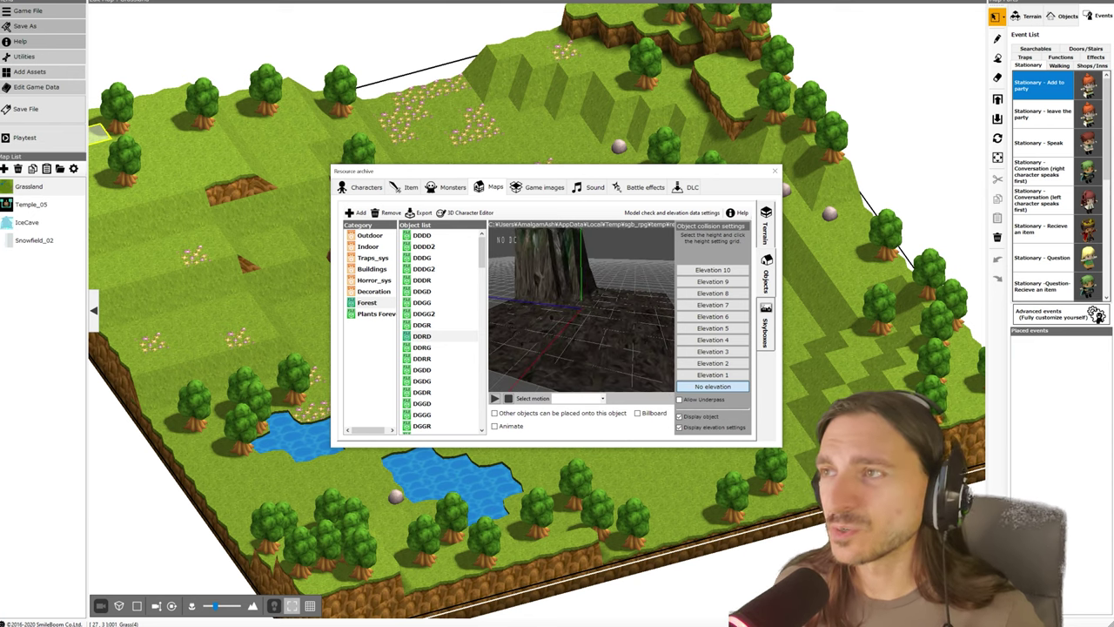
Enlarge the resource archive window on all sides and view the DDRD forest object from a higher angle
left_click_drag(782, 164, 1056, 22)
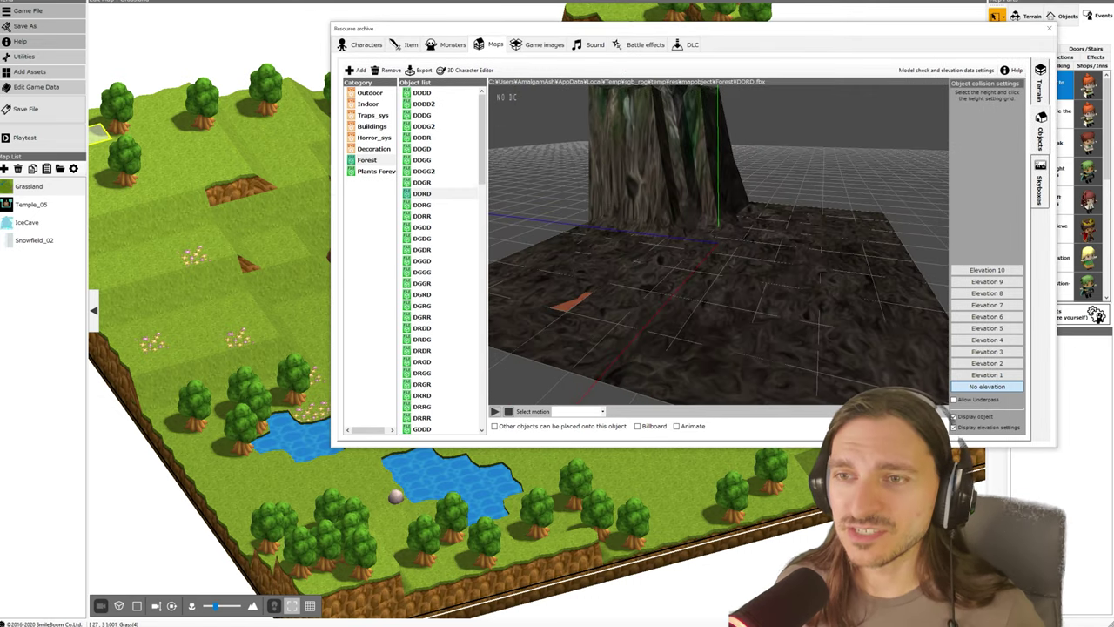
left_click_drag(332, 446, 20, 589)
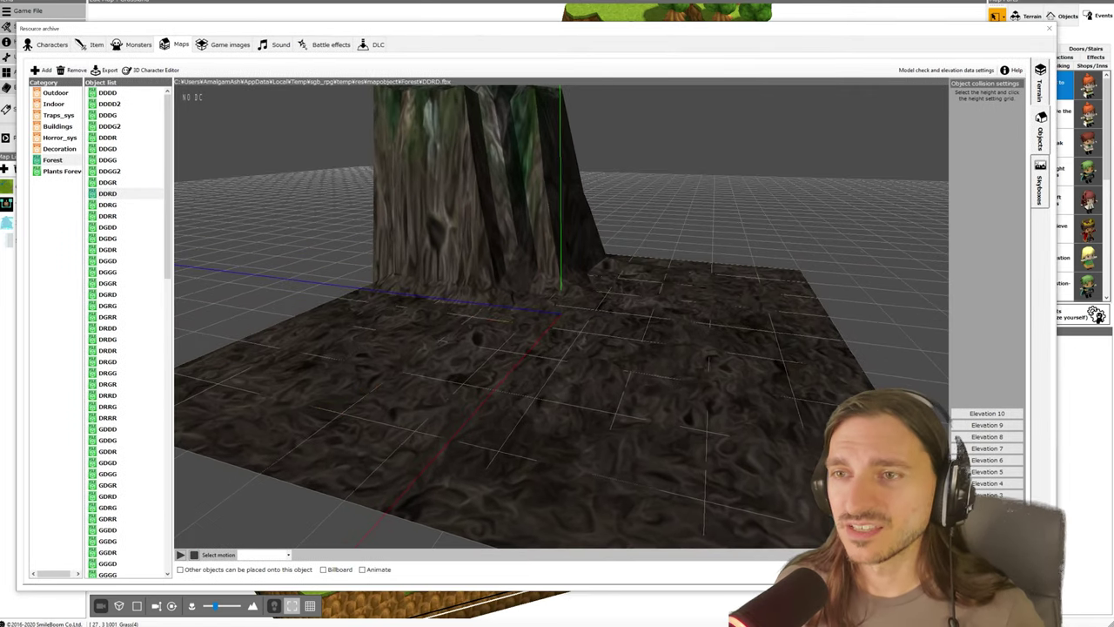
middle_click_drag(562, 200, 607, 244)
scroll(579, 262, "down", 3)
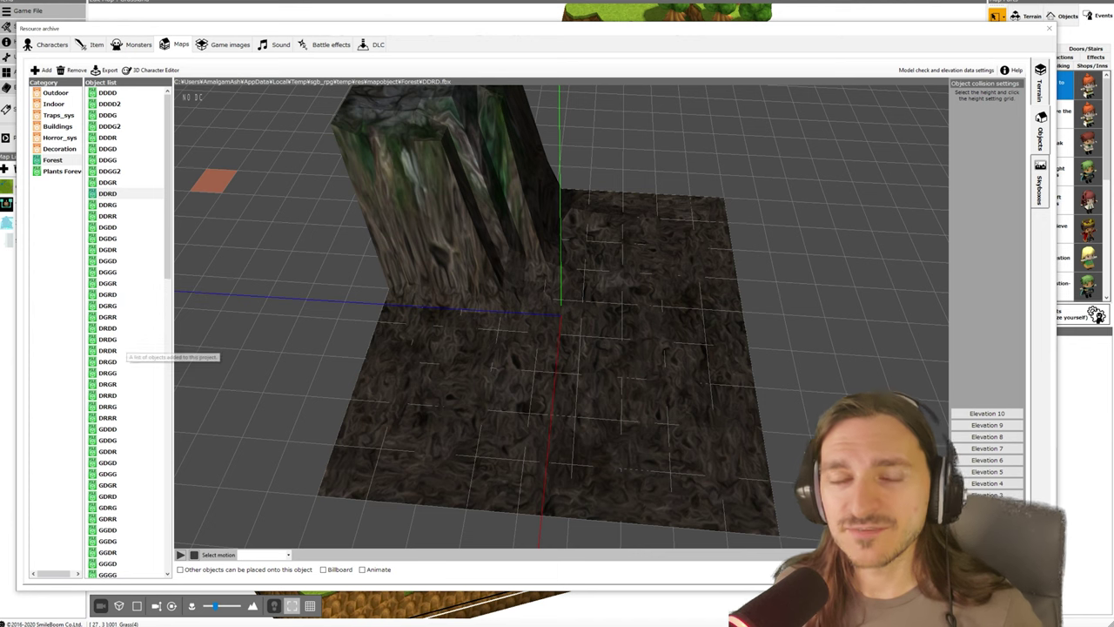
Preview the Forest objects DRDD and DRRG in 3D, viewing DRRG from its dirt side
left_click(127, 327)
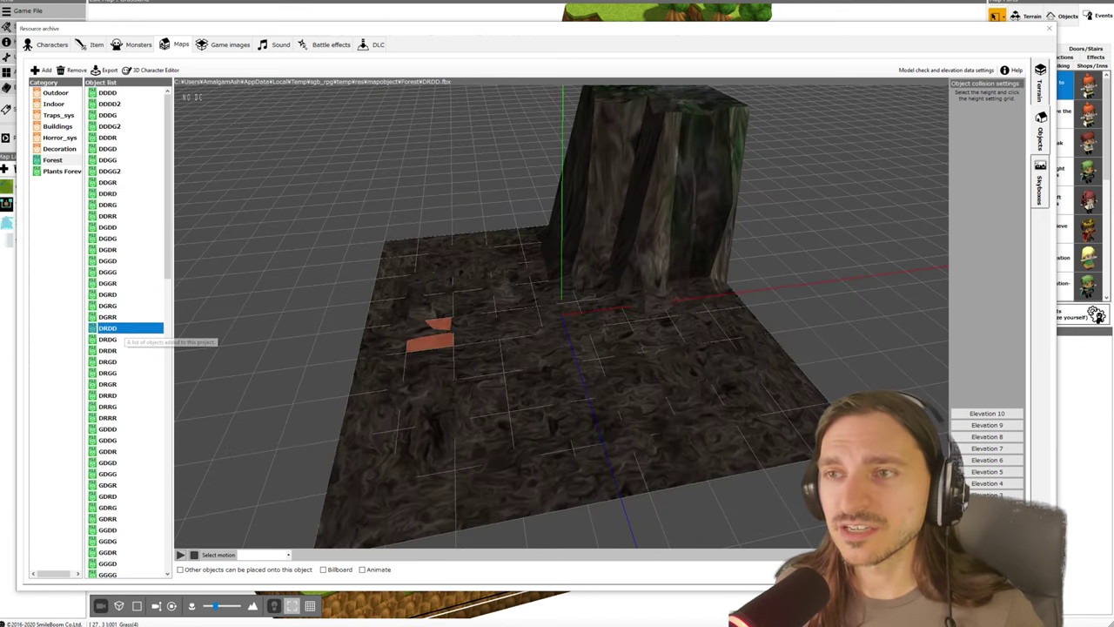
left_click(122, 406)
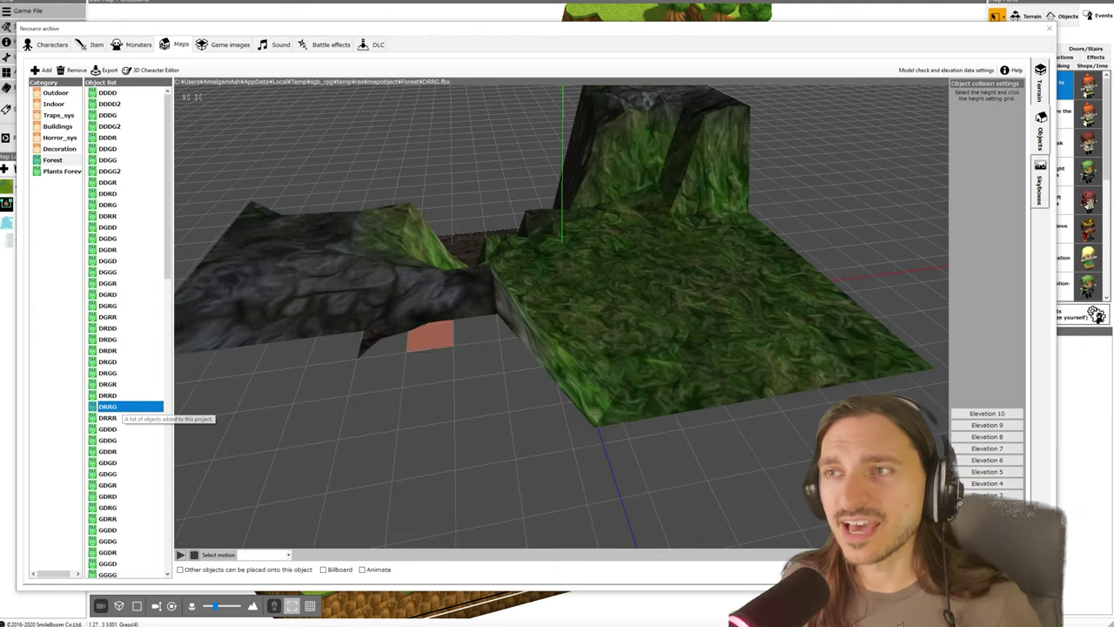
middle_click_drag(430, 335, 366, 406)
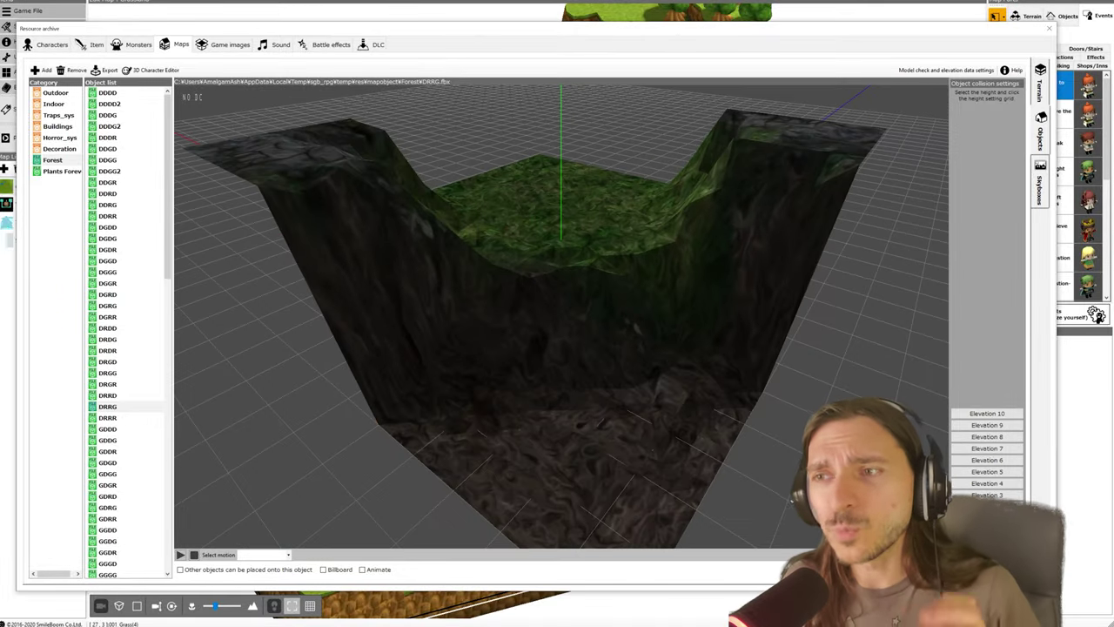
scroll(561, 316, "down", 2)
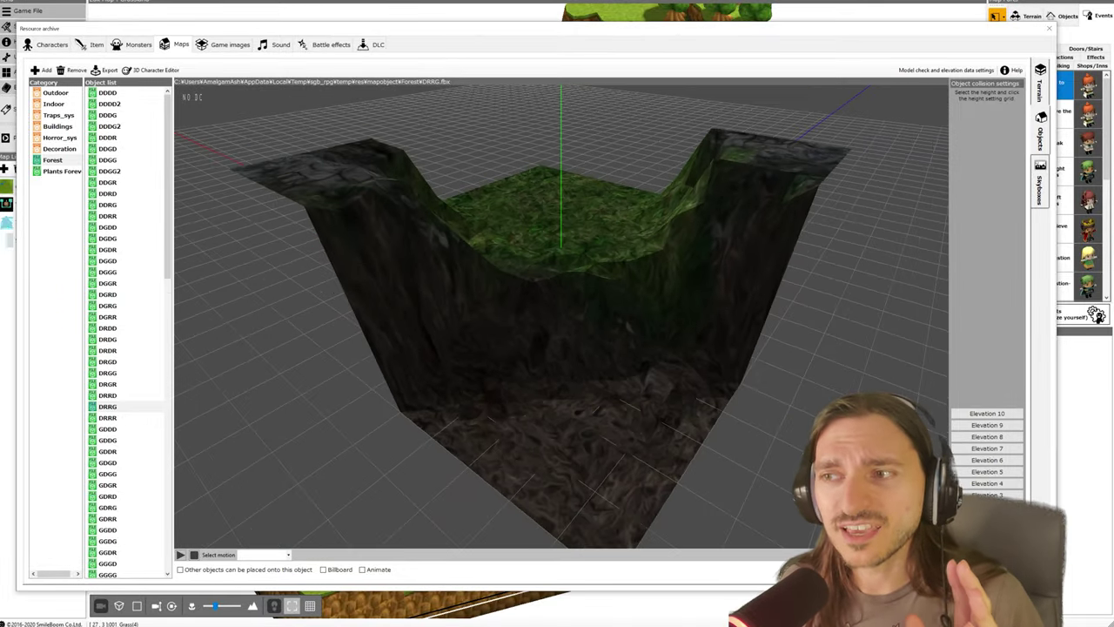
scroll(561, 316, "down", 2)
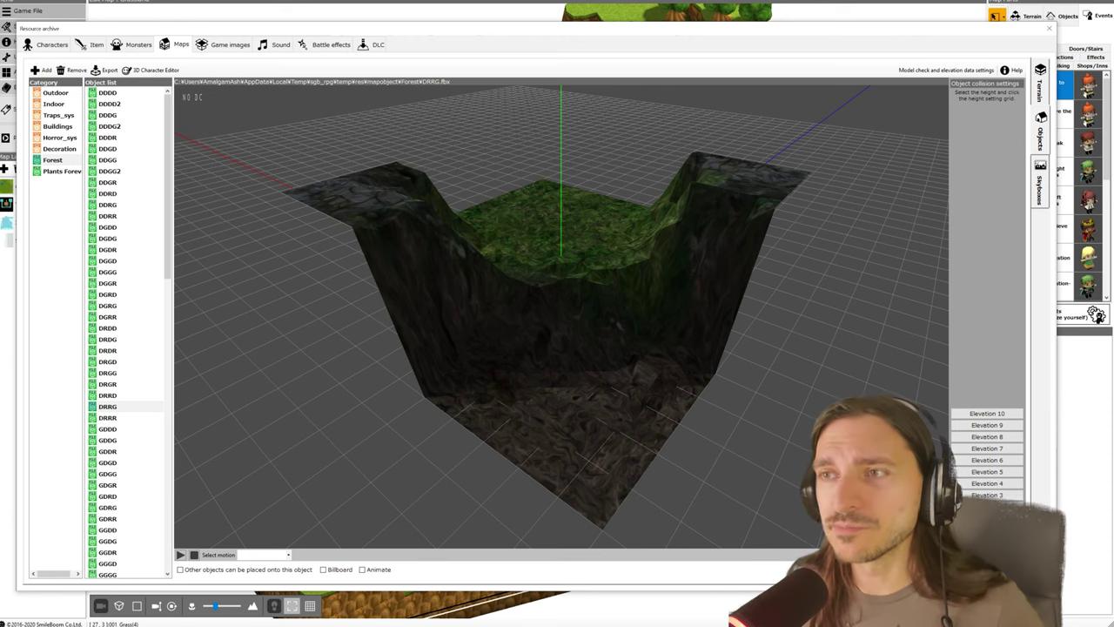
Preview the Forest objects GDRD, DRRD and GDDG in 3D, rotating around each to compare their corner heights
left_click(108, 496)
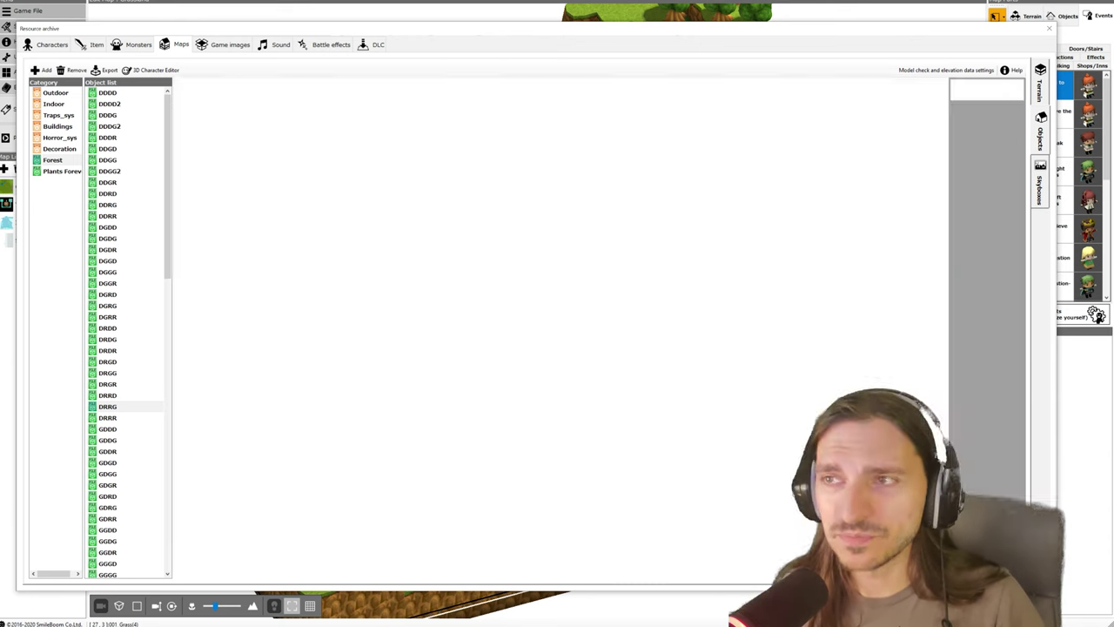
middle_click_drag(522, 355, 453, 351)
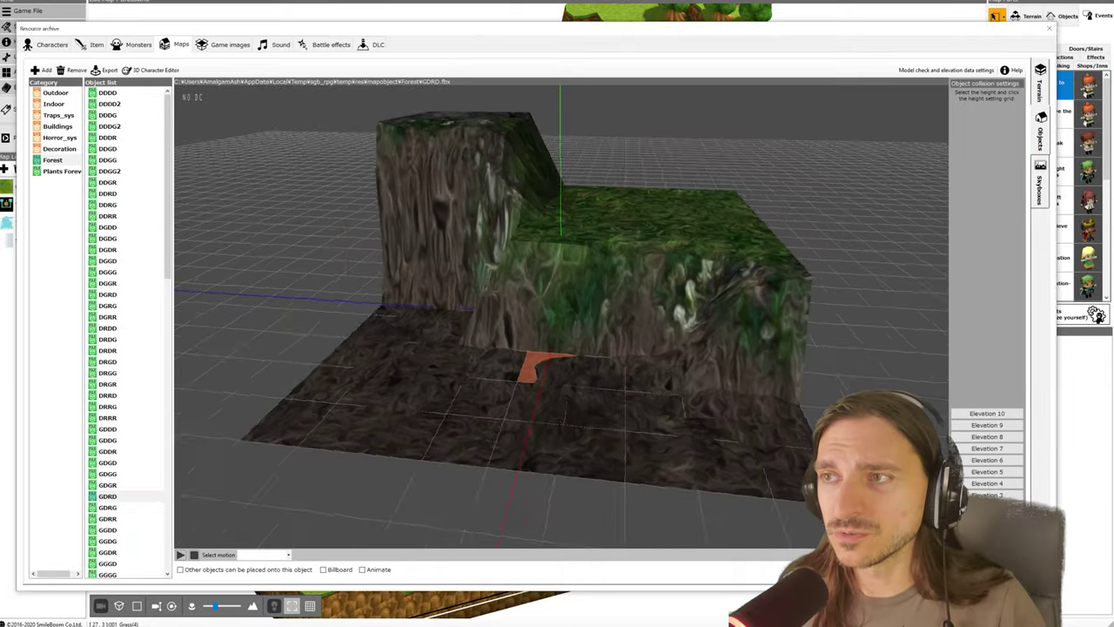
left_click(108, 395)
middle_click_drag(560, 311, 400, 279)
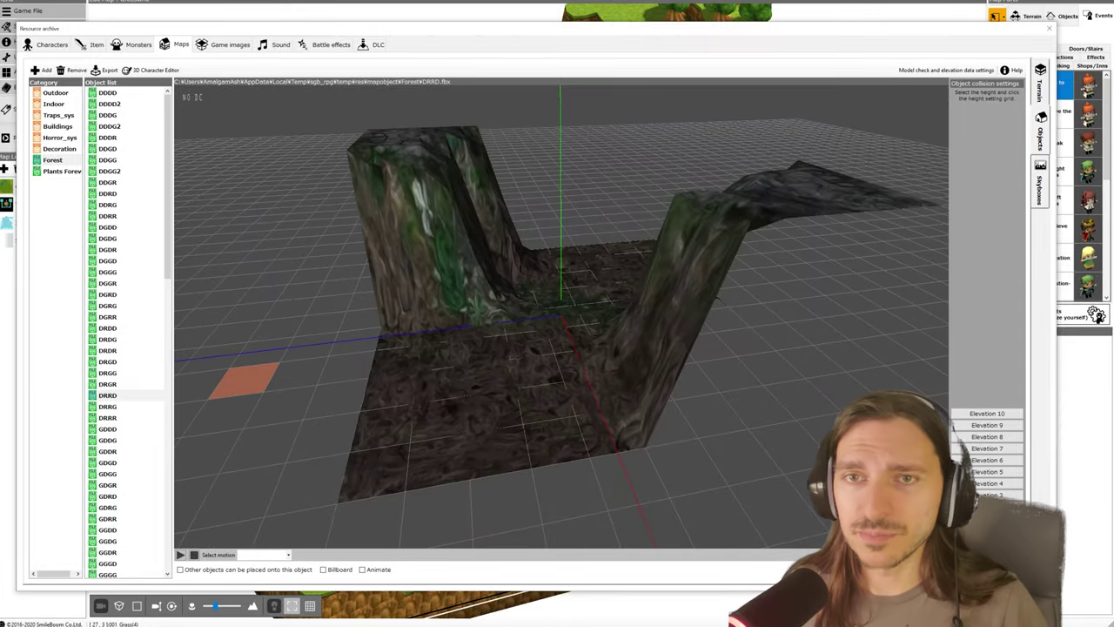
left_click(108, 441)
scroll(540, 379, "down", 4)
middle_click_drag(523, 383, 555, 443)
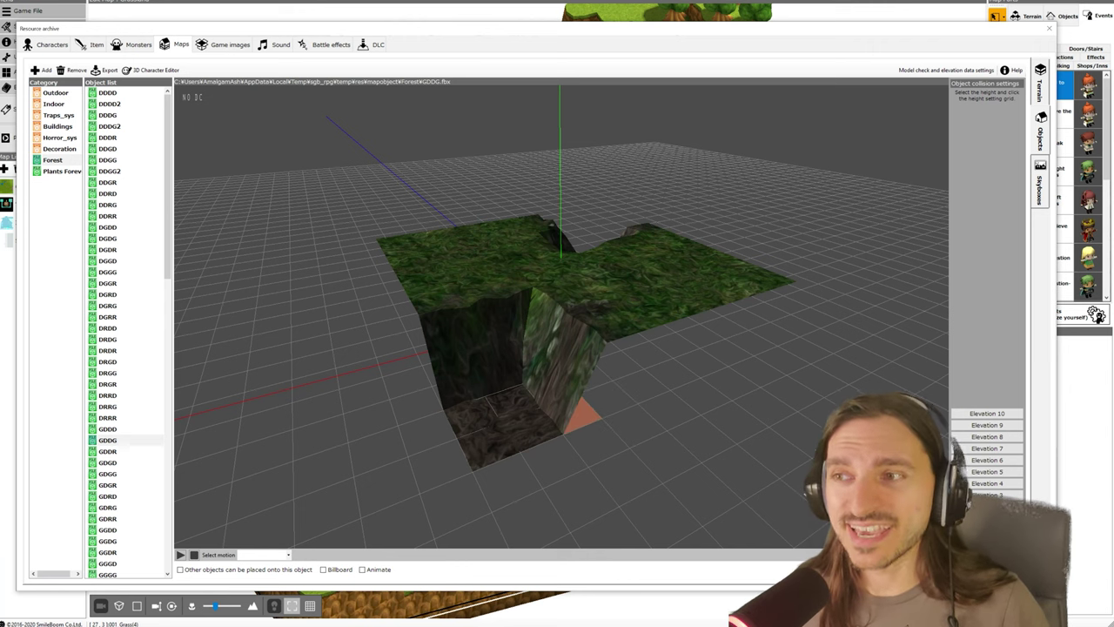
Preview the Forest object GDRG and examine its grass, dirt and rock corners from several sides
left_click(108, 507)
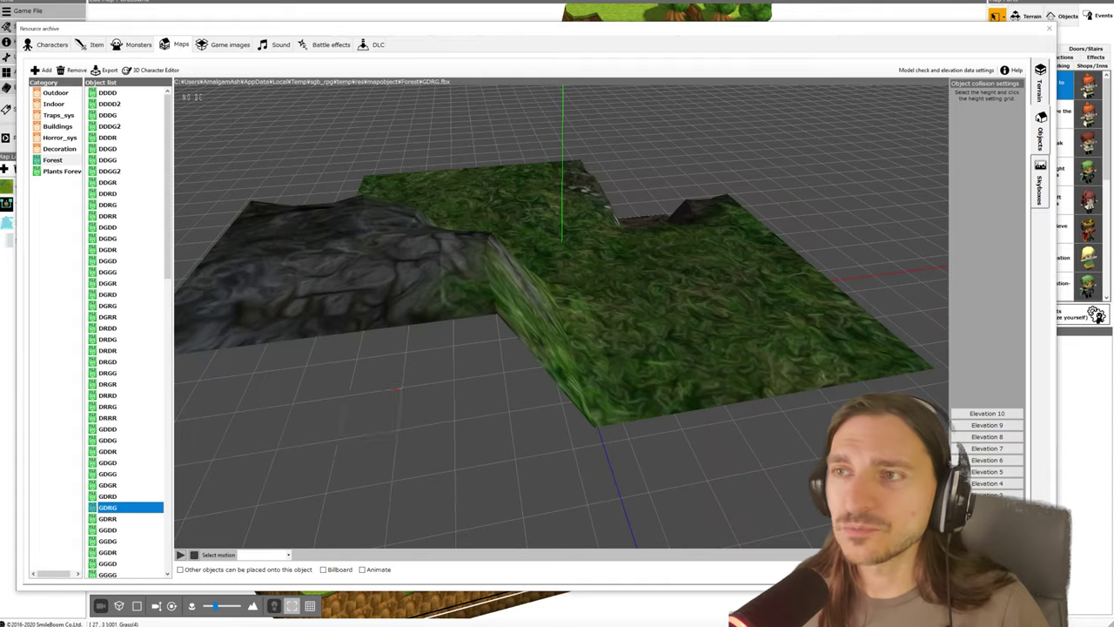
mouse_move(532, 390)
middle_mouse_down()
mouse_move(552, 383)
mouse_move(532, 380)
middle_mouse_up()
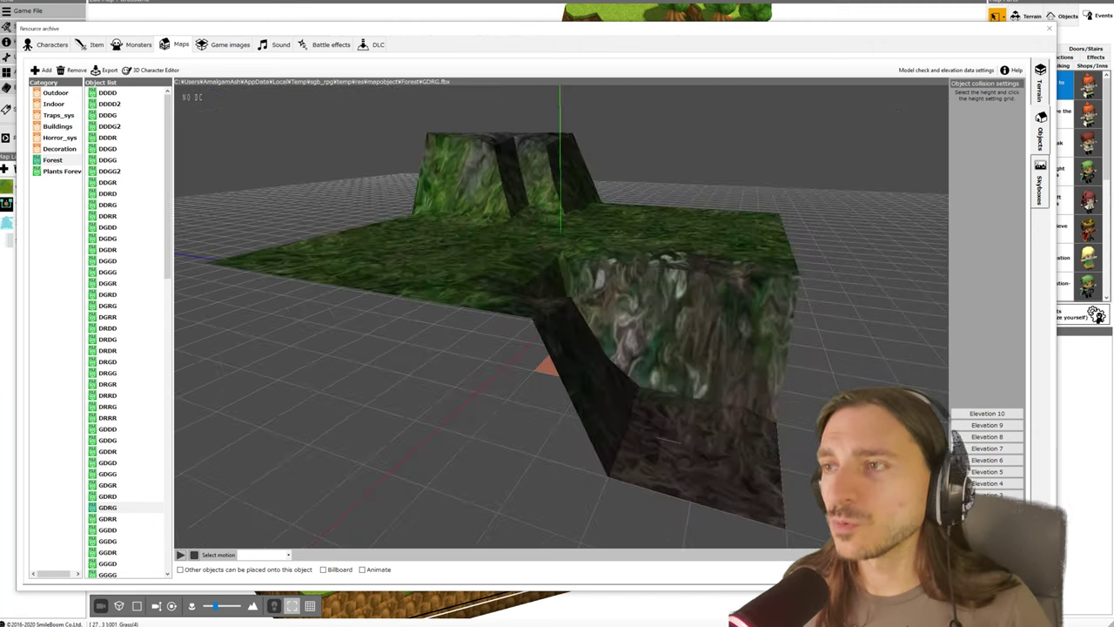
right_click_drag(570, 374, 539, 387)
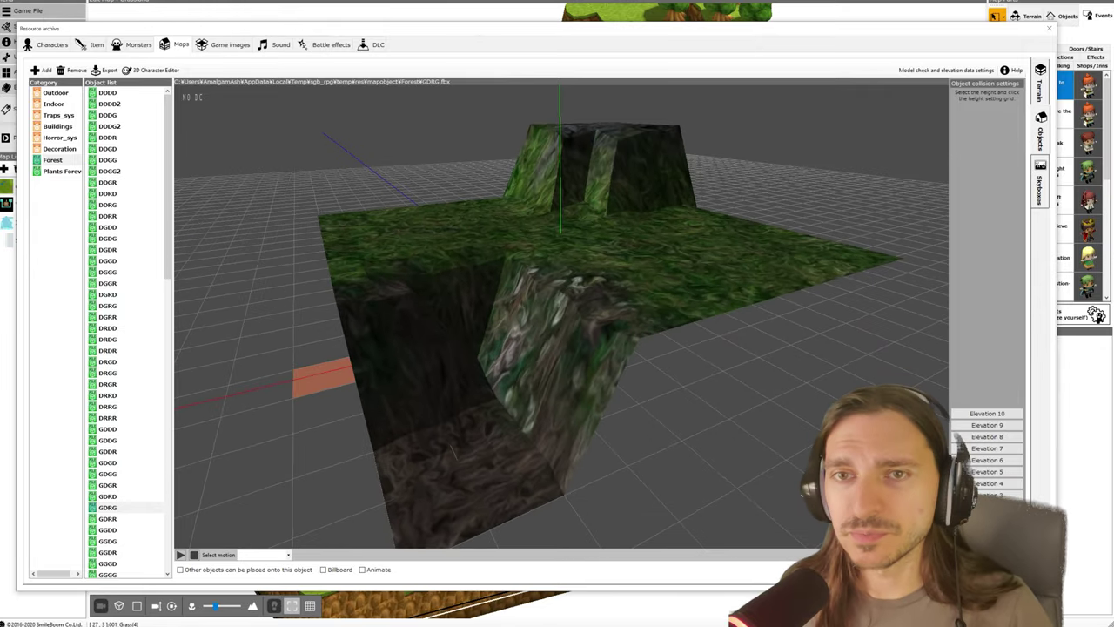
Preview the Forest objects GRGR, RGDG, RGRR and RRRG further down the object list
scroll(122, 418, "down", 7)
left_click(122, 451)
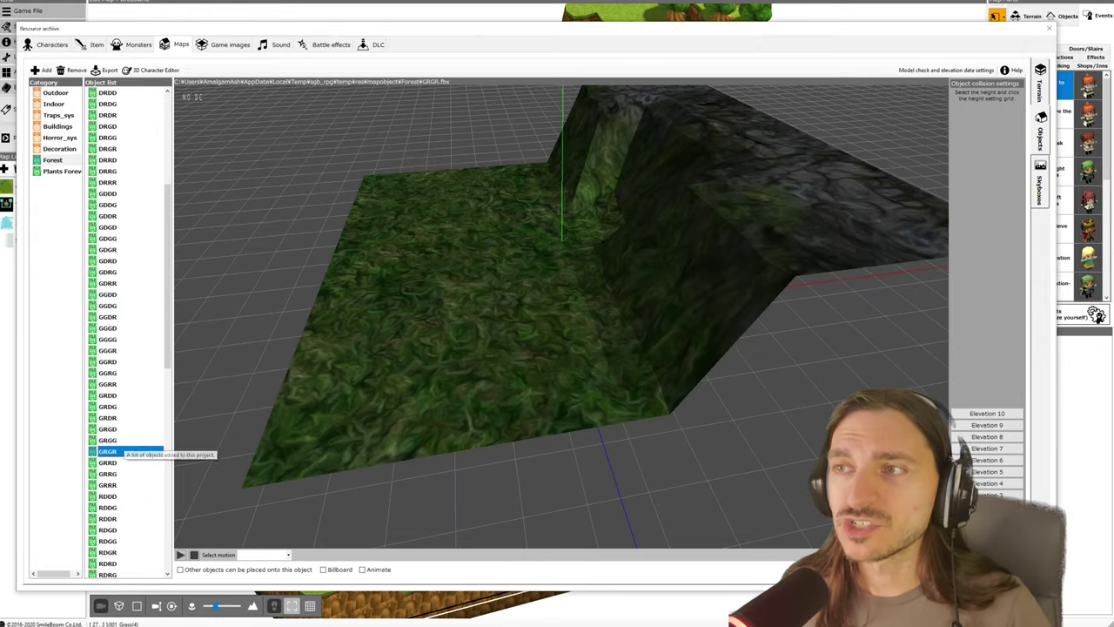
scroll(113, 448, "down", 4)
left_click(109, 440)
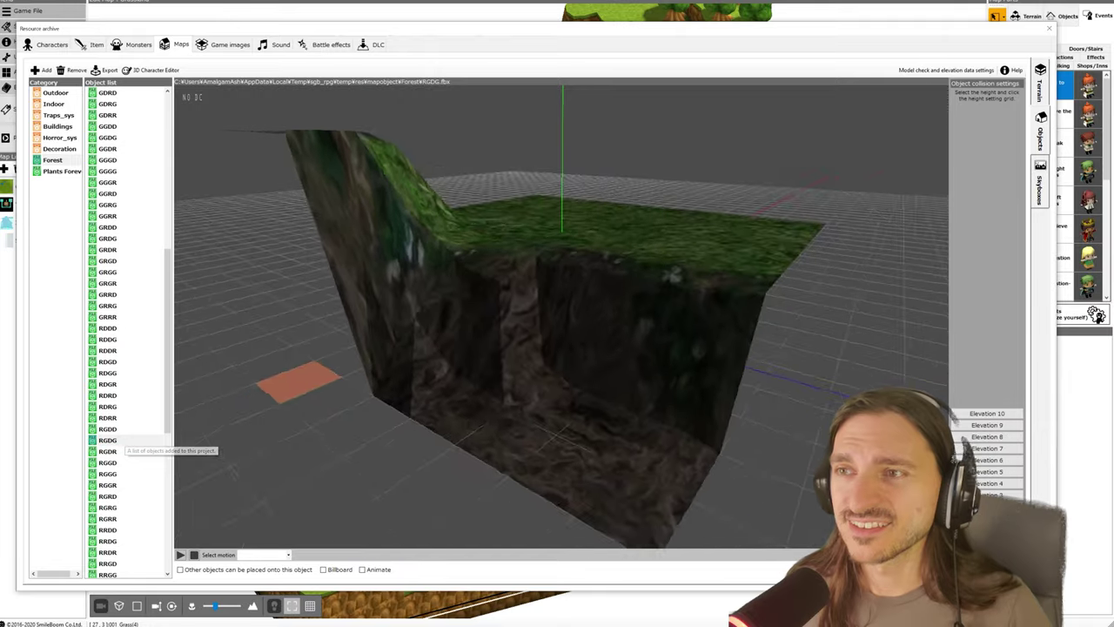
scroll(122, 446, "down", 4)
scroll(121, 316, "down", 2)
left_click(108, 317)
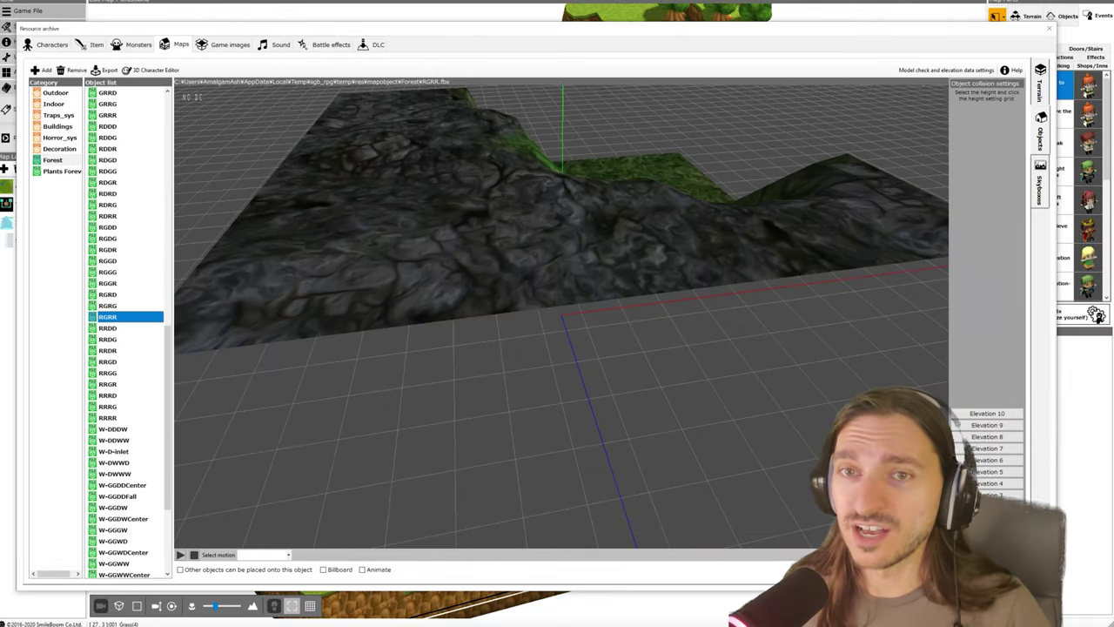
left_click(108, 406)
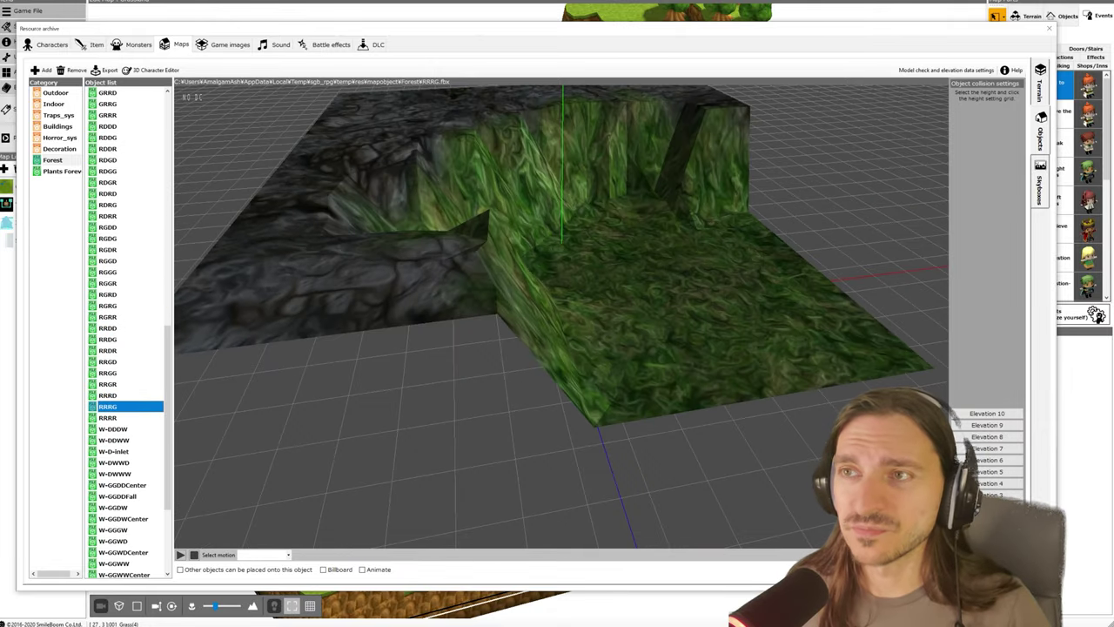
Preview the flat Forest object DDDD at the start of the object list and examine it from directly above
scroll(122, 406, "up", 15)
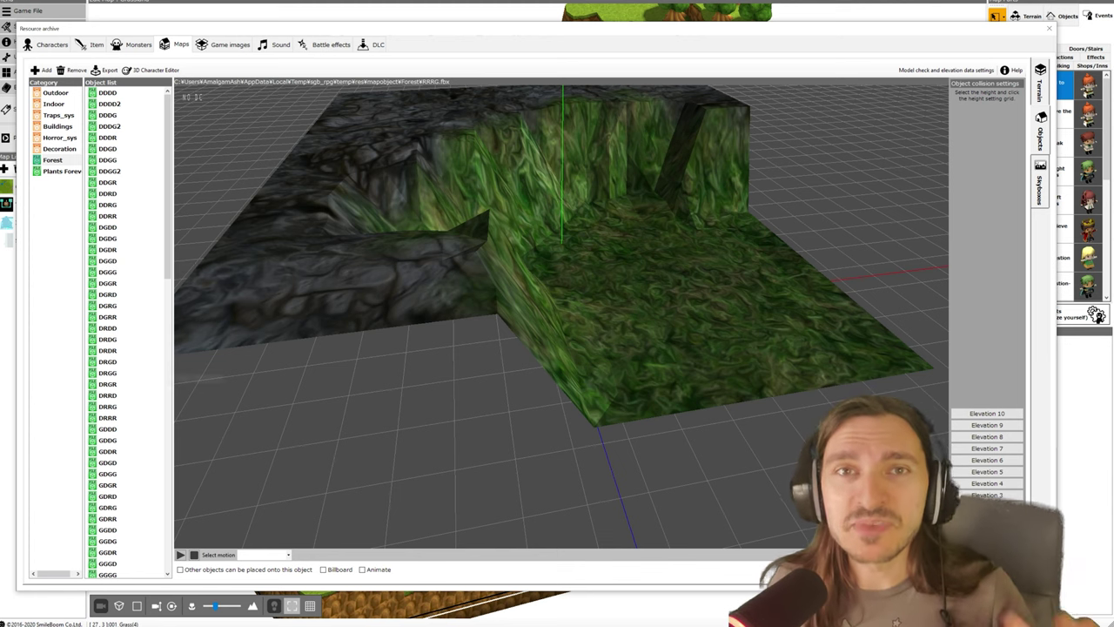
left_click(108, 93)
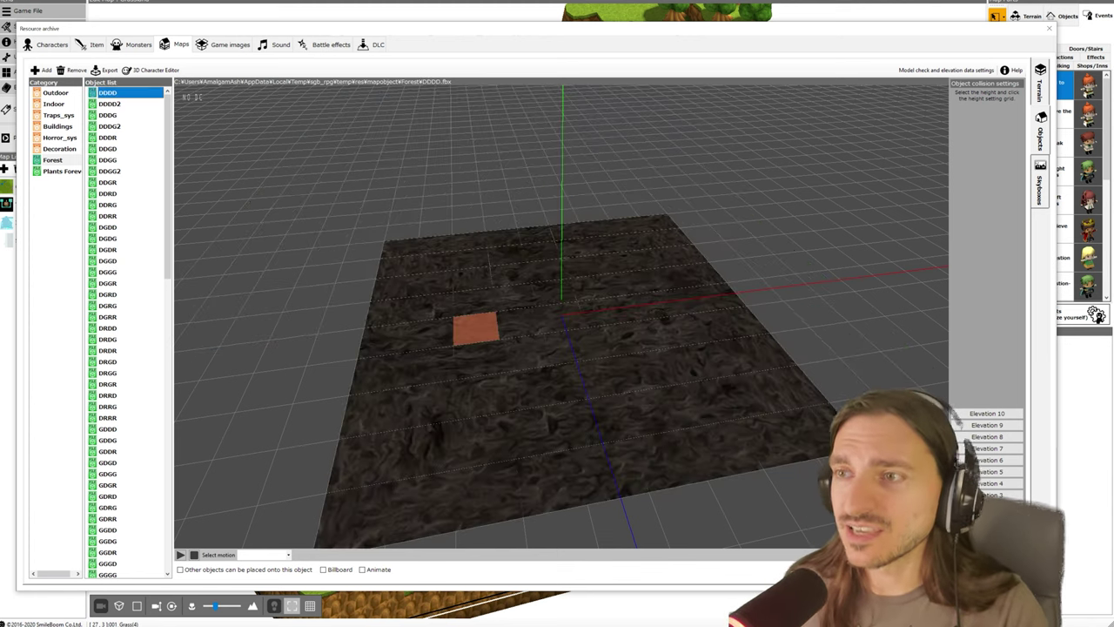
middle_click_drag(476, 329, 478, 234)
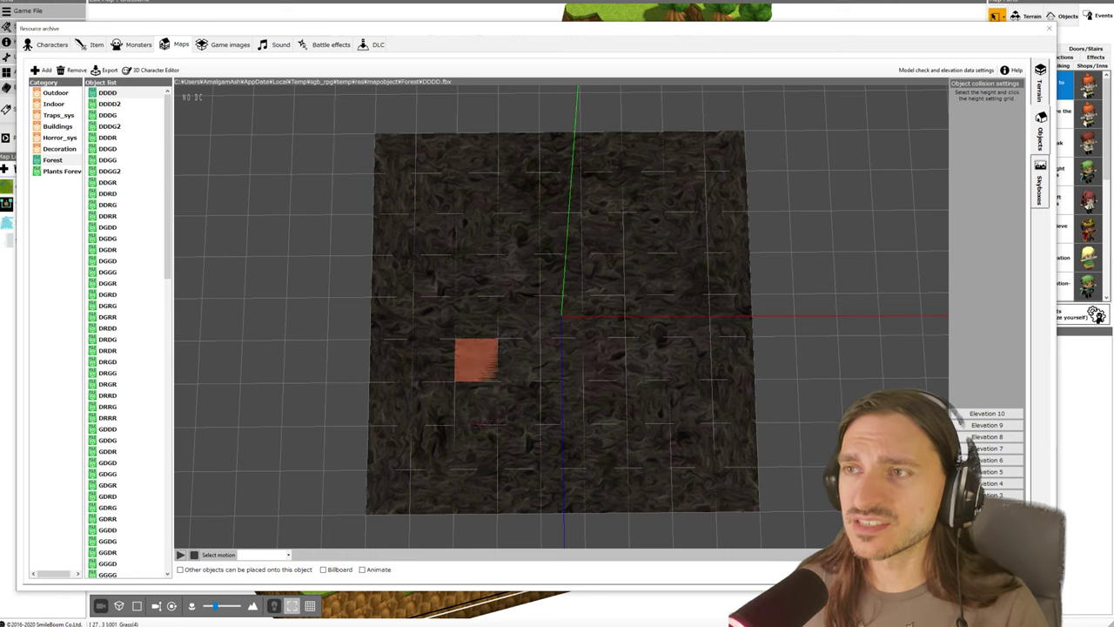
scroll(492, 357, "down", 3)
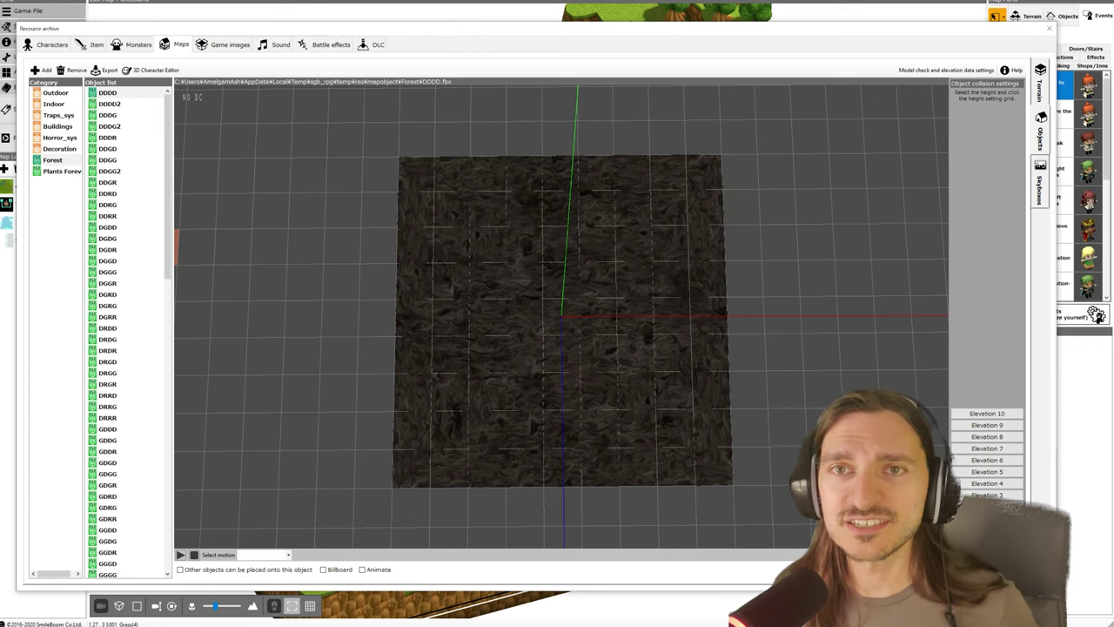
Preview the Forest objects DGGG and DRRG from above to match their corners to the letters in their names
left_click(122, 271)
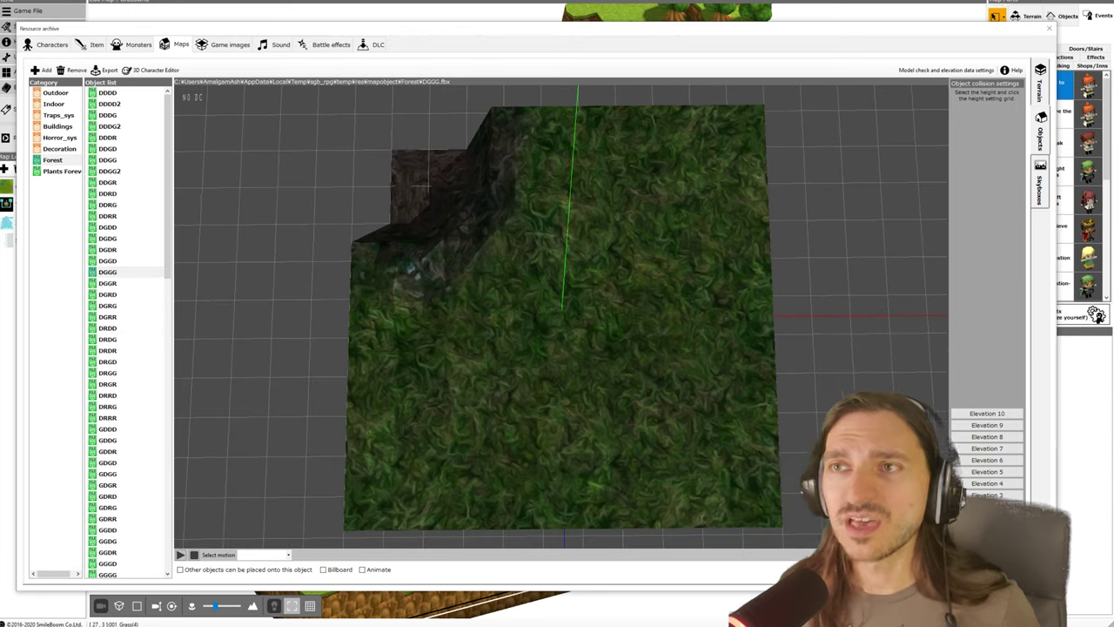
scroll(561, 316, "down", 2)
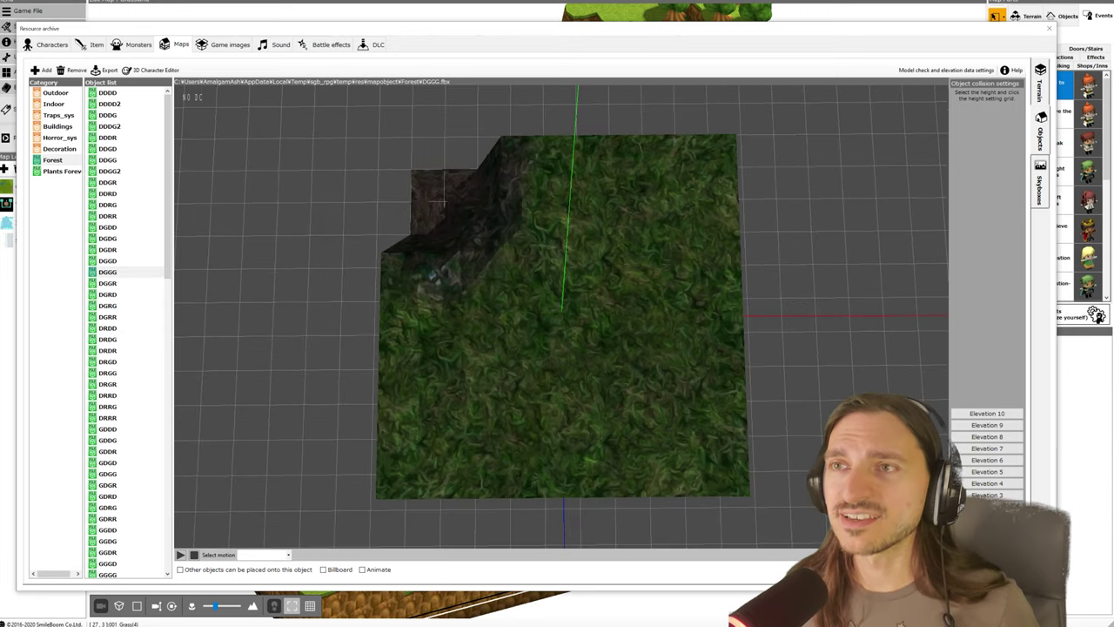
middle_click_drag(522, 348, 688, 271)
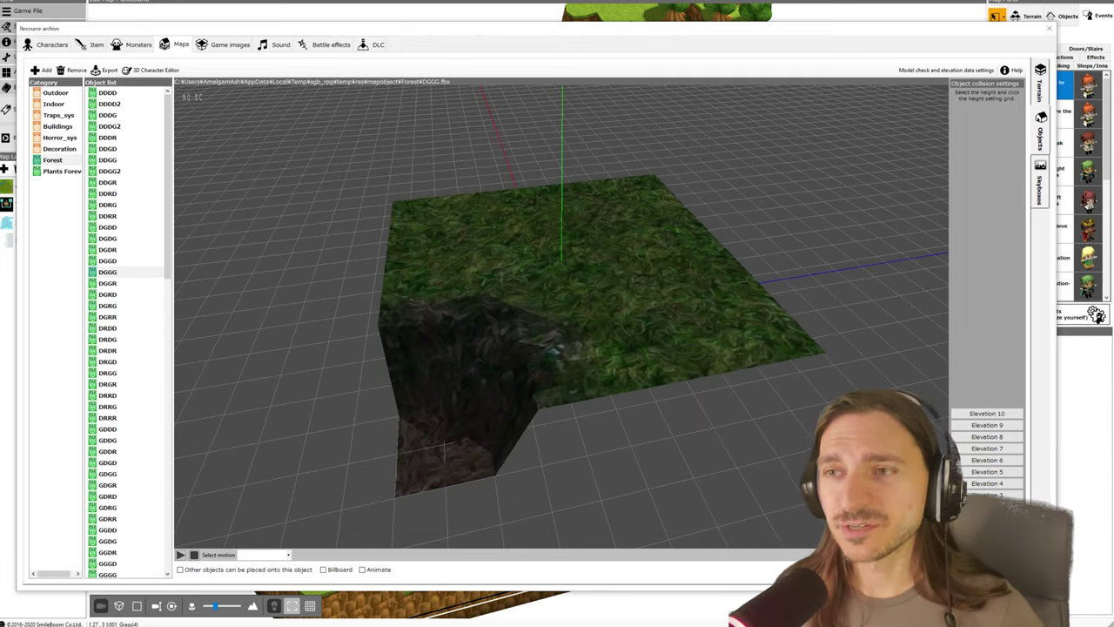
left_click_drag(445, 449, 435, 205)
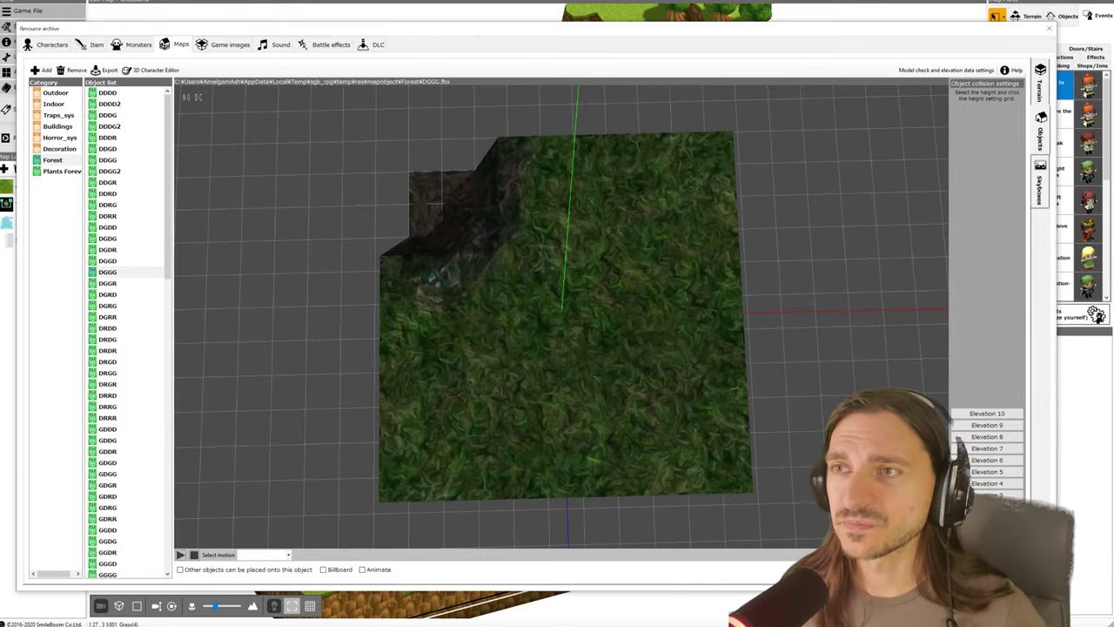
scroll(561, 314, "down", 2)
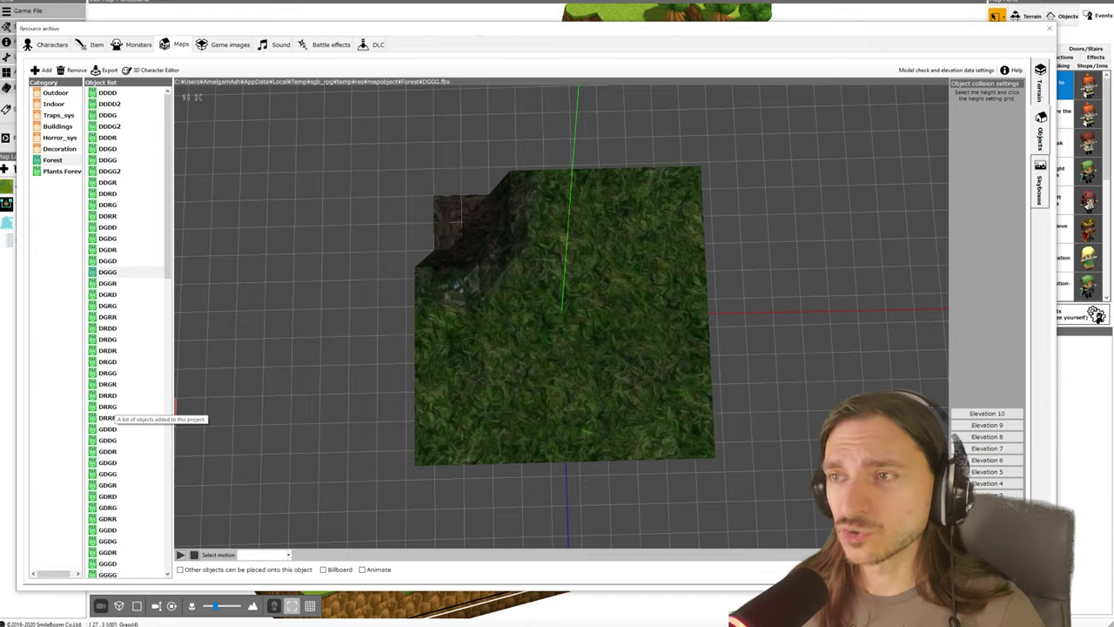
left_click(110, 406)
middle_click_drag(195, 367, 197, 435)
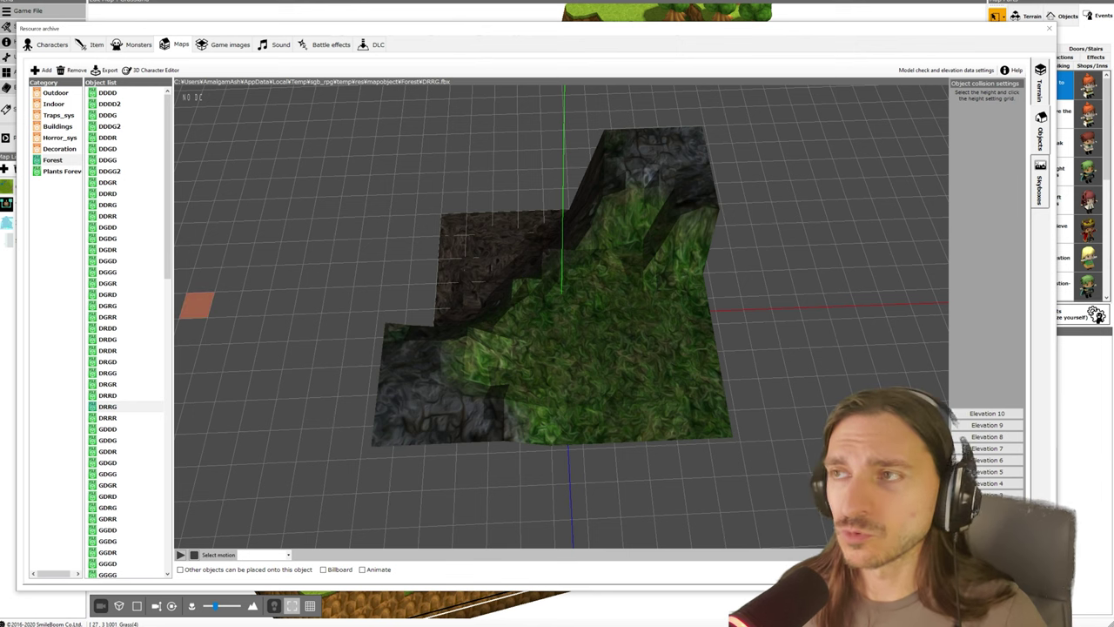
Preview the water-edge Forest objects W-DDDW and W-DDWW, examining their channels from different angles
scroll(131, 479, "down", 7)
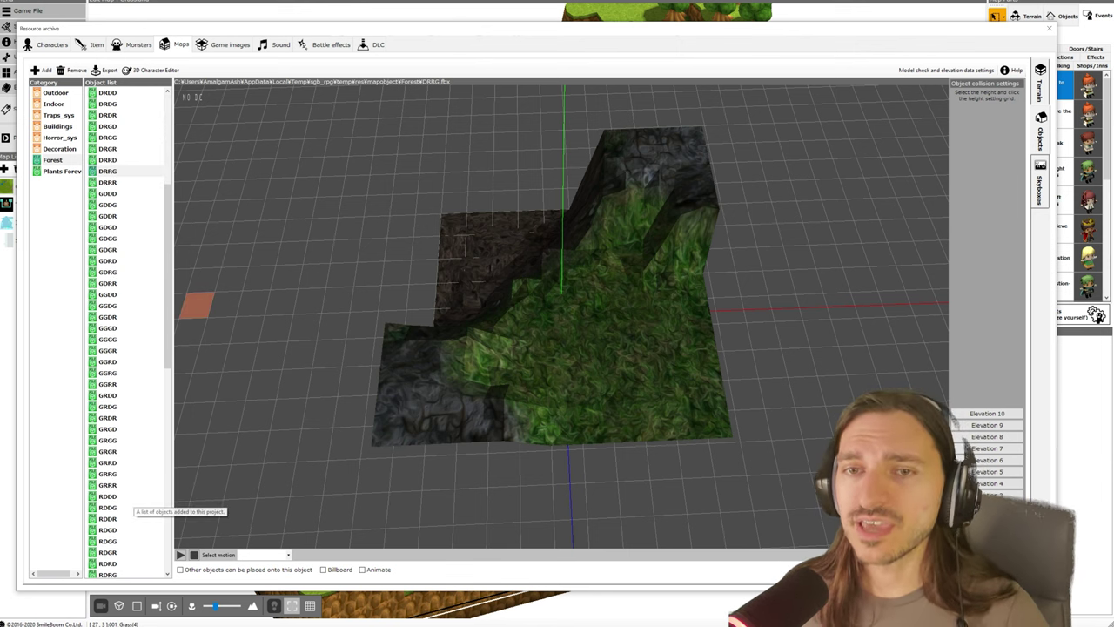
scroll(130, 484, "down", 4)
scroll(131, 484, "down", 8)
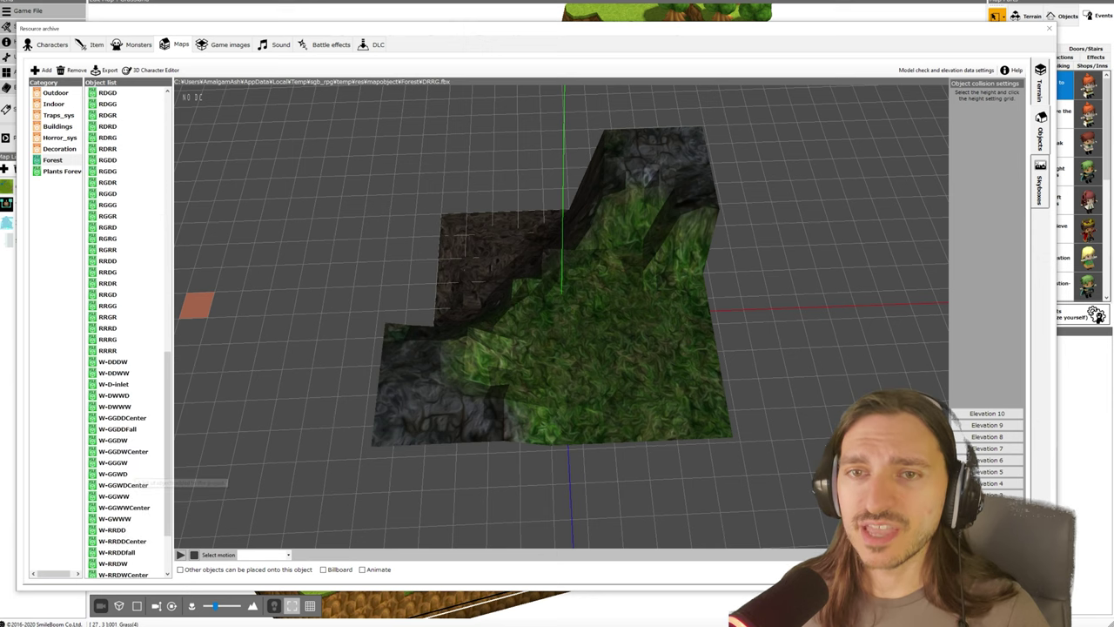
scroll(129, 429, "down", 3)
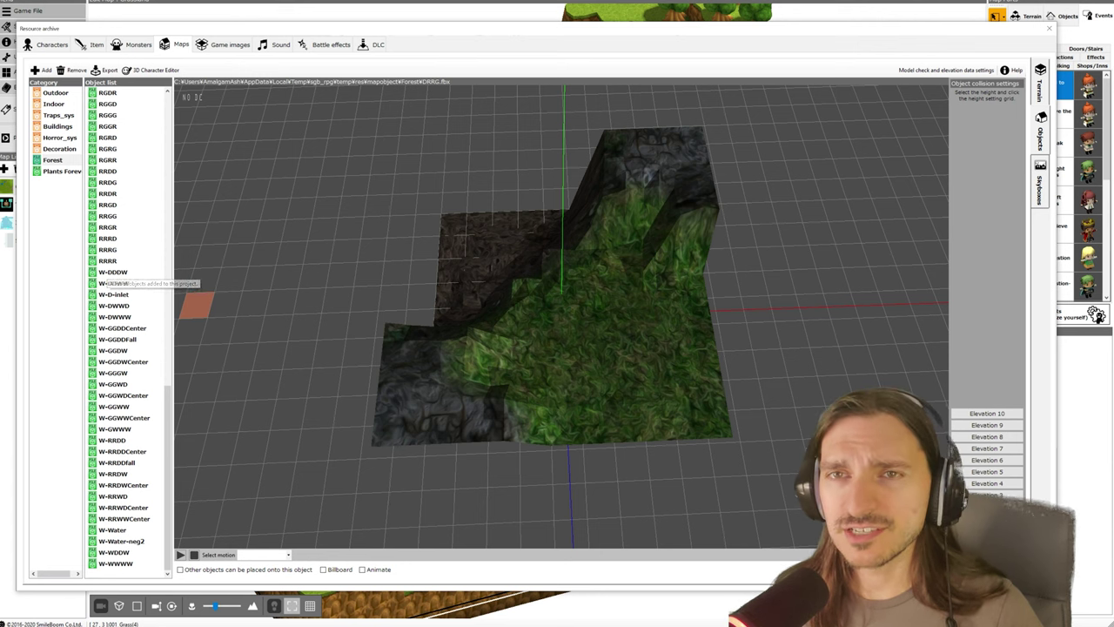
left_click(113, 272)
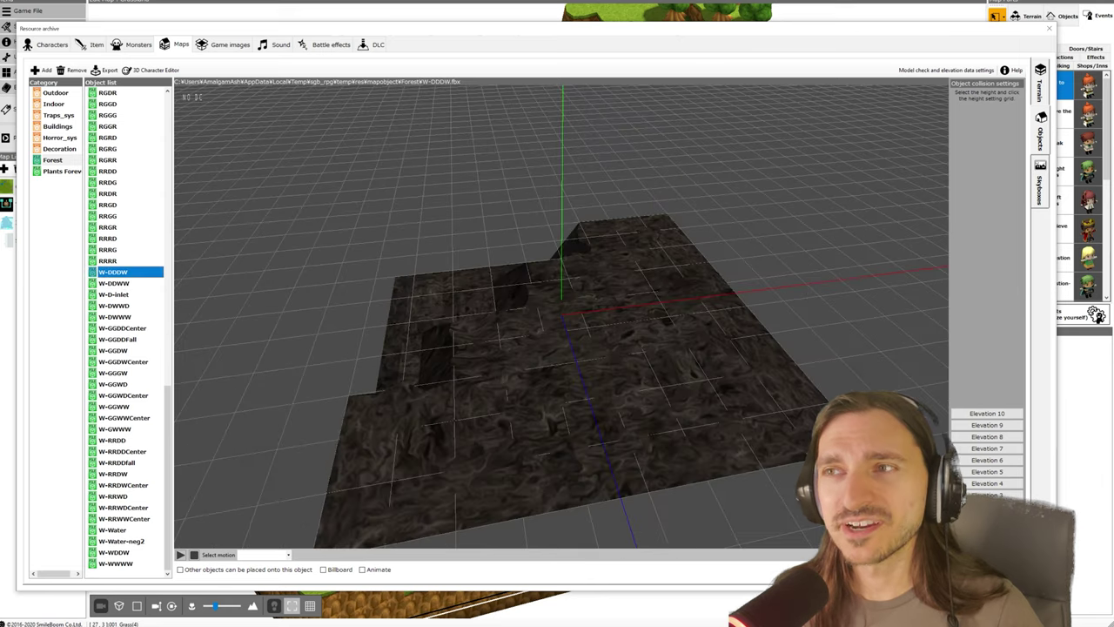
mouse_move(348, 287)
right_mouse_down()
mouse_move(435, 281)
mouse_move(470, 191)
mouse_move(513, 187)
mouse_move(439, 190)
mouse_move(383, 209)
mouse_move(361, 282)
right_mouse_up()
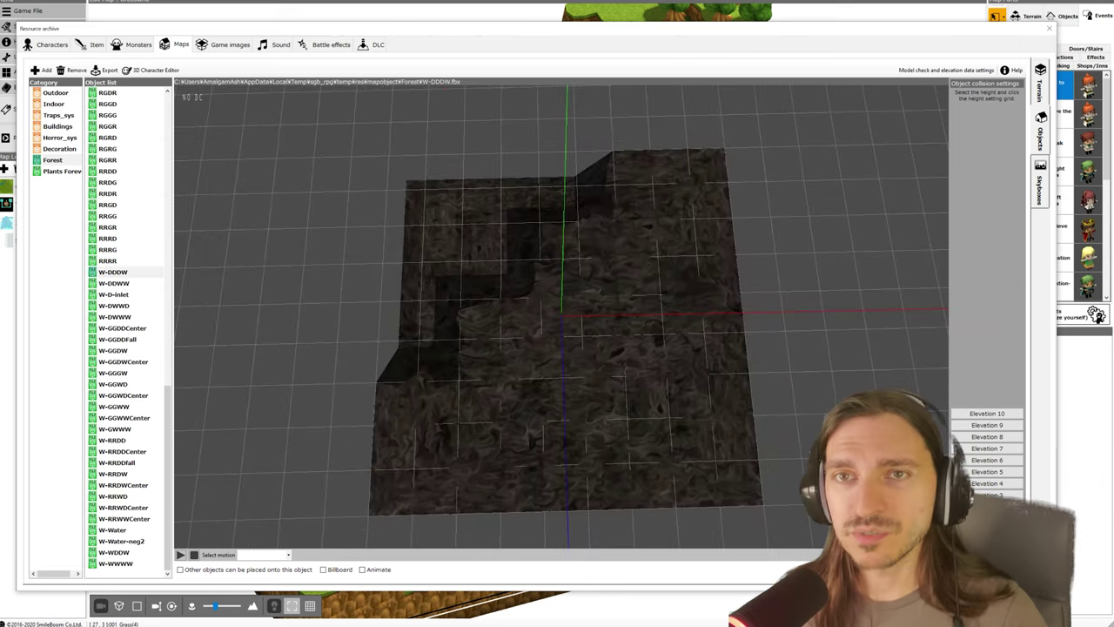
left_click(114, 283)
right_click_drag(388, 348, 397, 323)
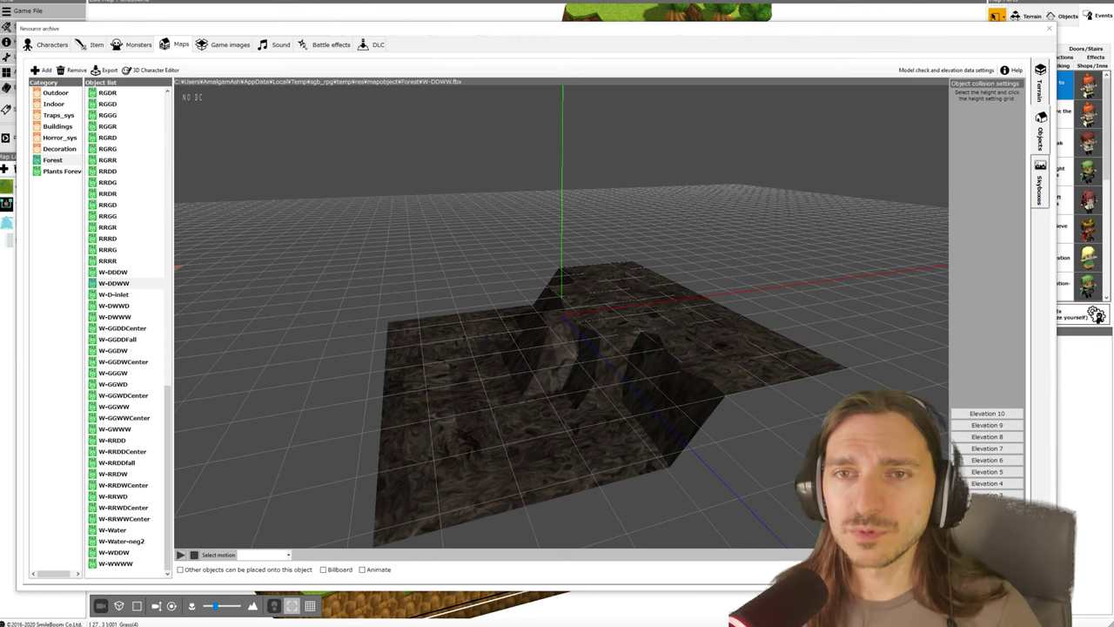
Preview the Forest objects W-GGWDCenter, W-RRDDCenter and W-Water-neg2, examining the lowered water surface from several angles
left_click(123, 395)
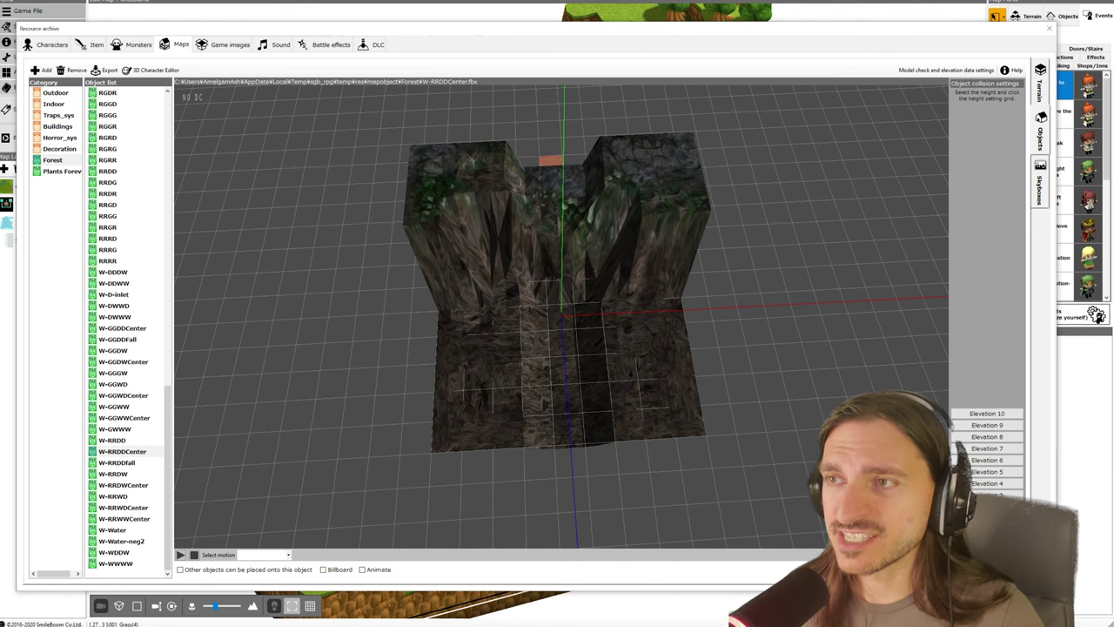
mouse_move(565, 369)
middle_mouse_down()
mouse_move(594, 365)
mouse_move(644, 287)
mouse_move(547, 348)
mouse_move(569, 351)
middle_mouse_up()
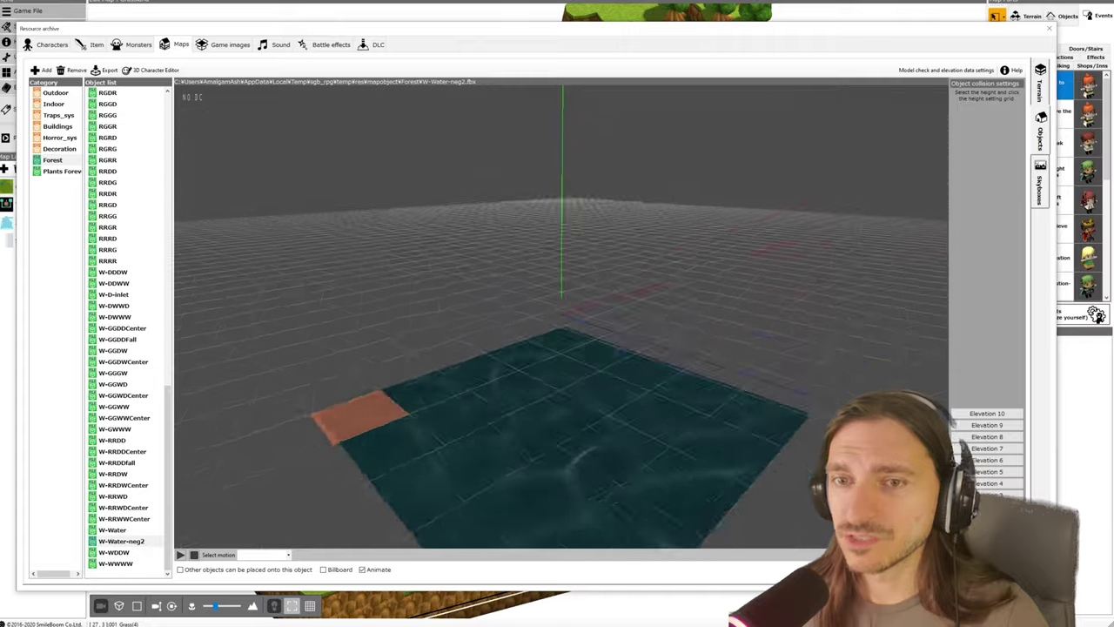
middle_click_drag(363, 421, 292, 373)
scroll(350, 407, "down", 2)
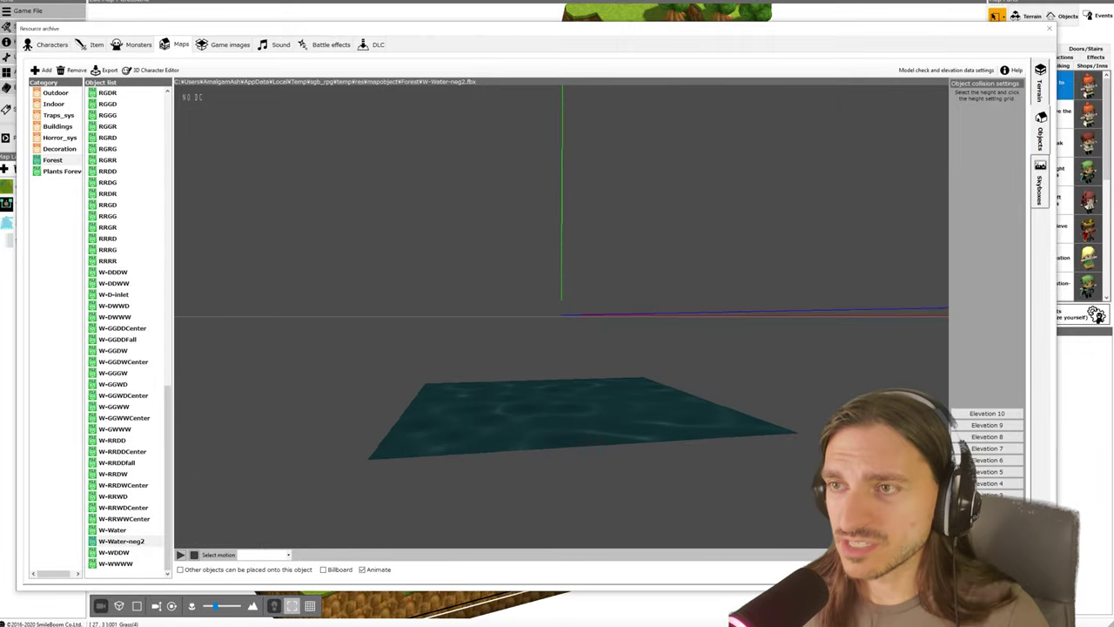
middle_click_drag(402, 357, 439, 397)
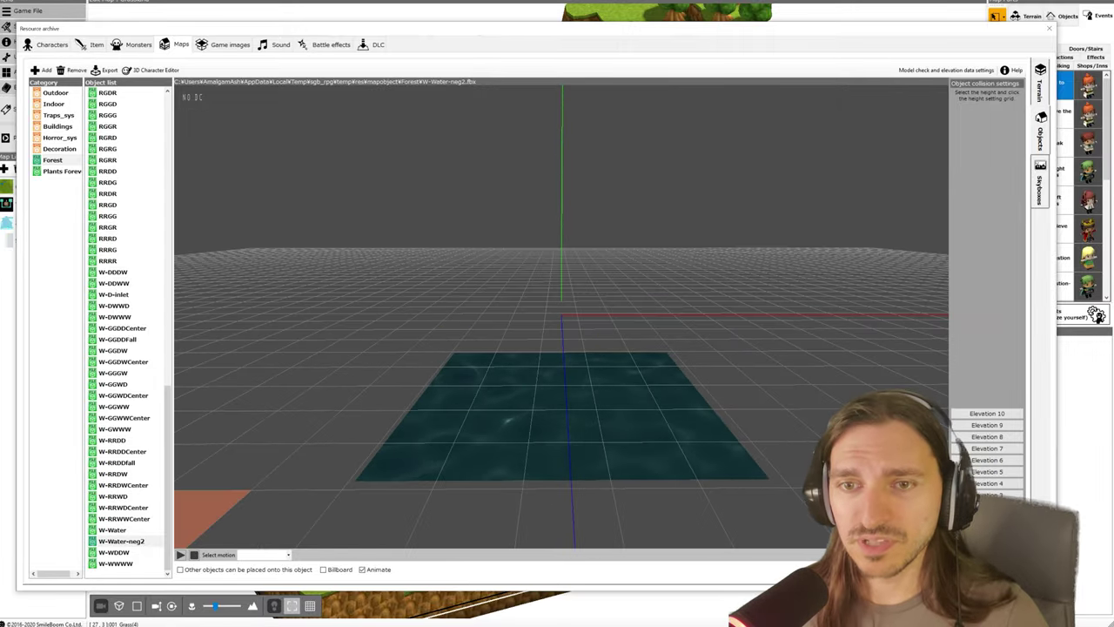
Preview the flat W-Water tile and the W-RRDDfall waterfall object from different angles
left_click(114, 530)
middle_click_drag(538, 432, 541, 402)
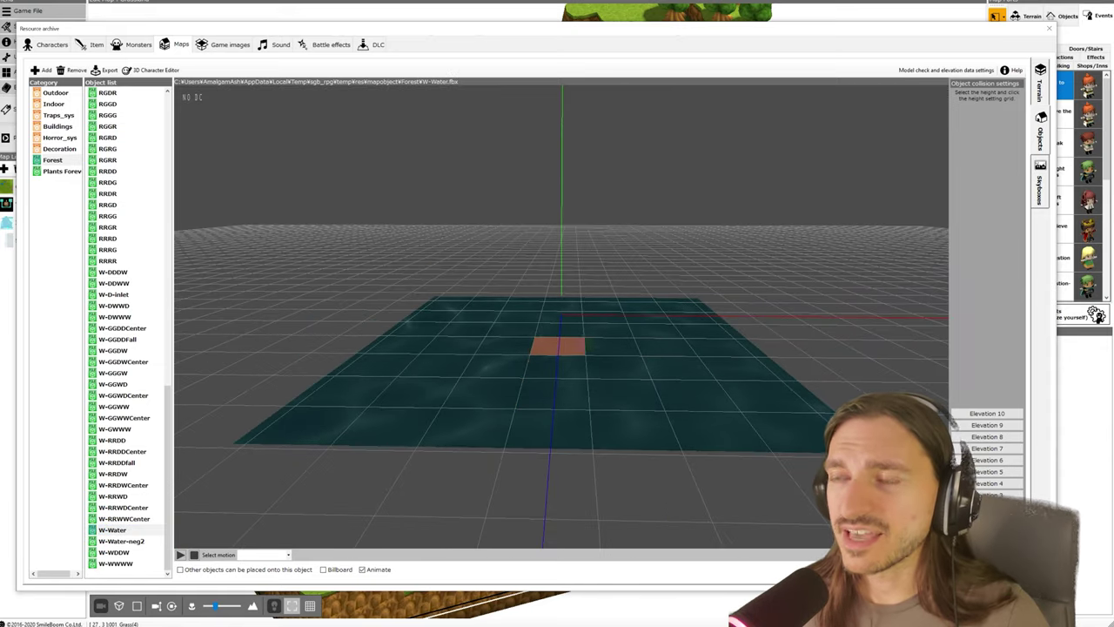
middle_click_drag(557, 366, 481, 352)
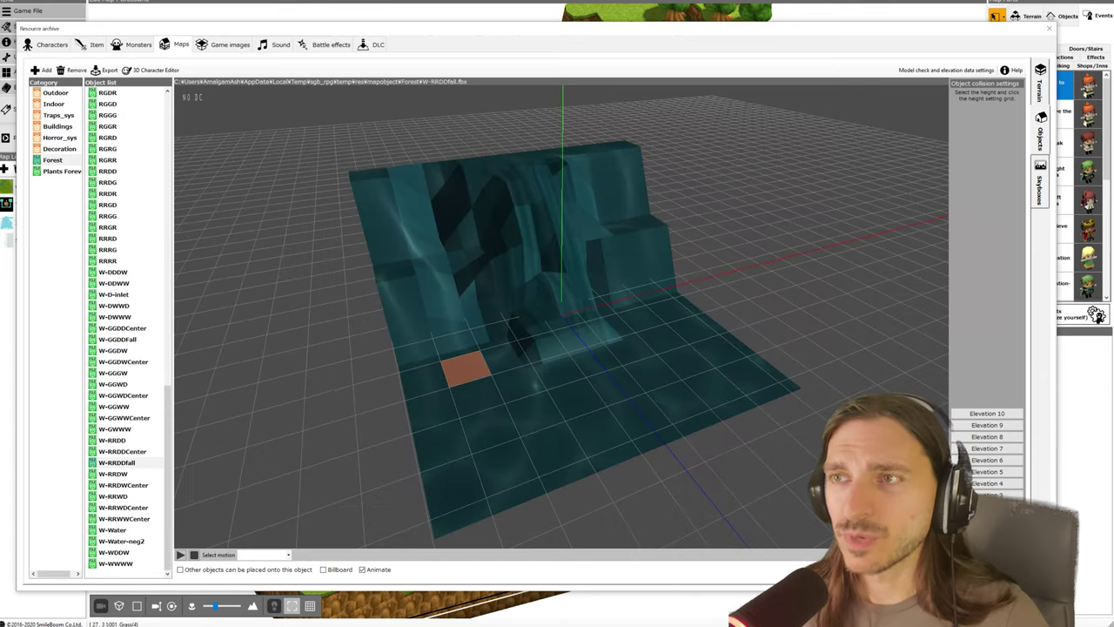
middle_click_drag(470, 368, 384, 374)
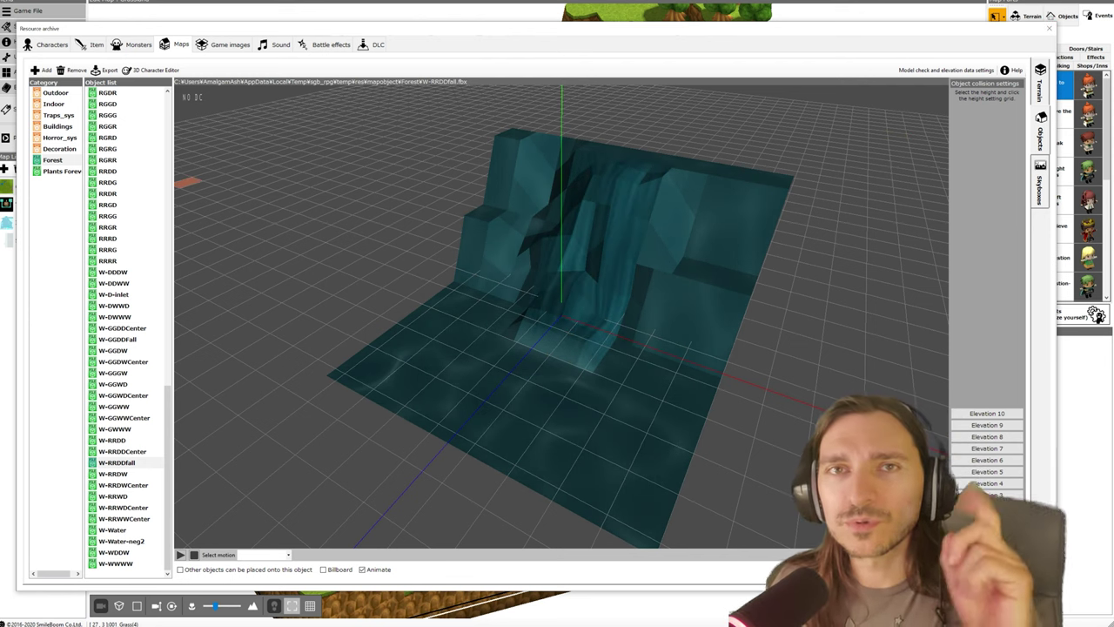
Show the Plants Forever category and preview SGBNewShrub1 and SGBNewShrub2 up close
left_click(61, 172)
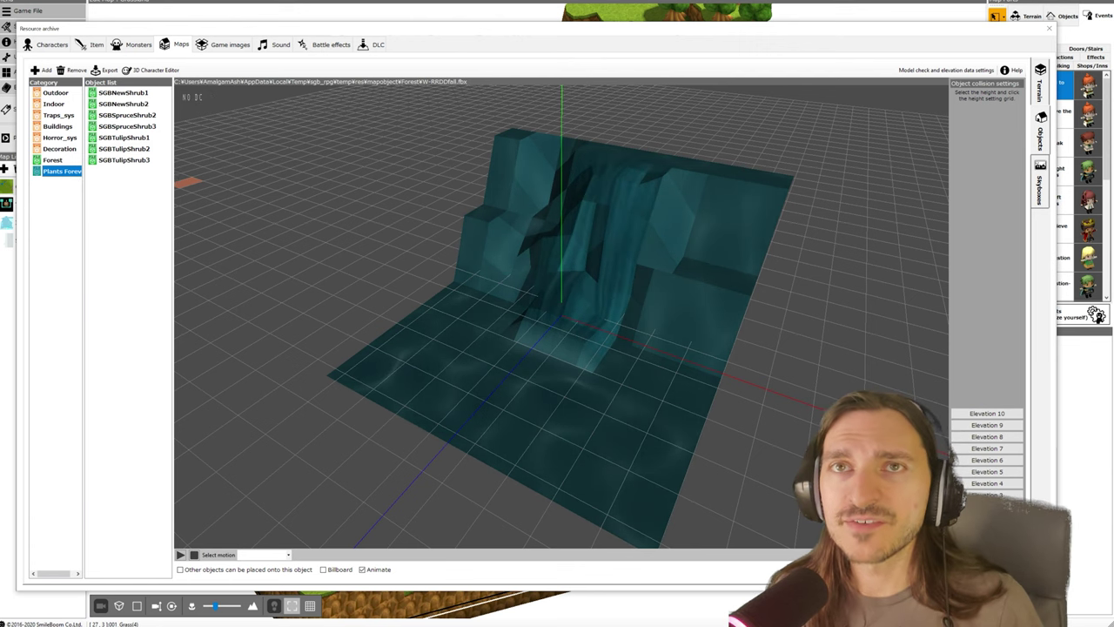
left_click(123, 93)
scroll(616, 287, "up", 5)
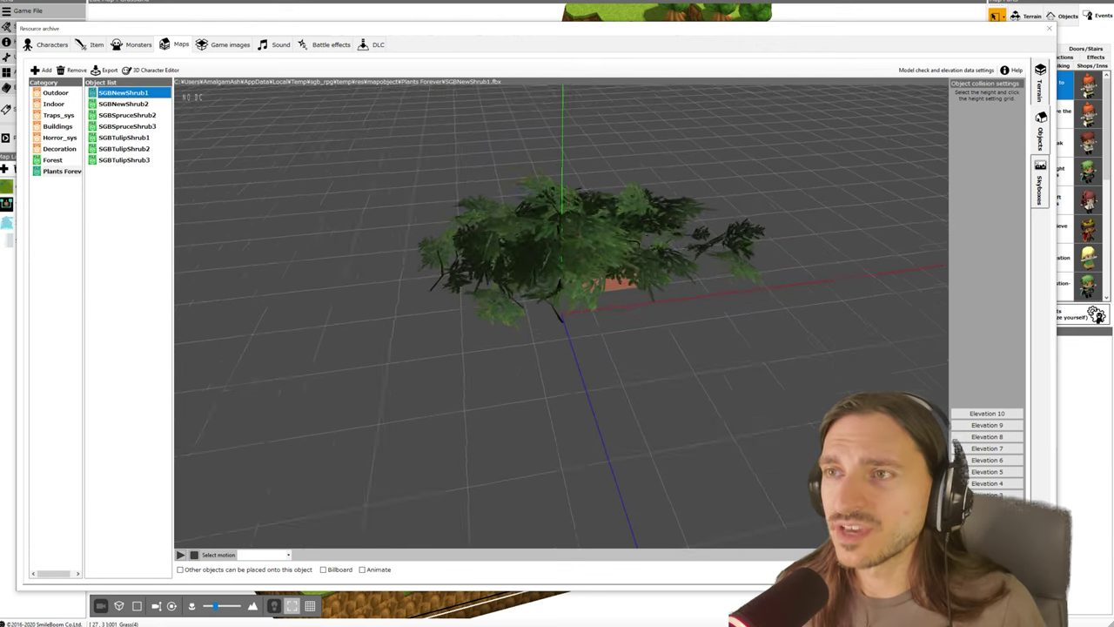
middle_click_drag(616, 286, 741, 377)
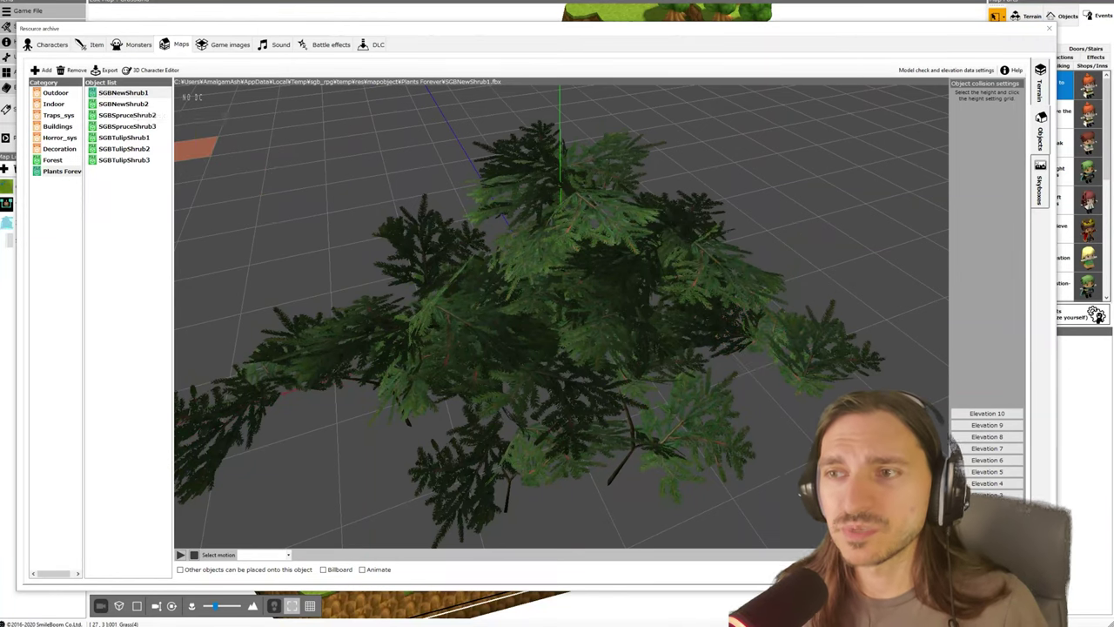
left_click(123, 103)
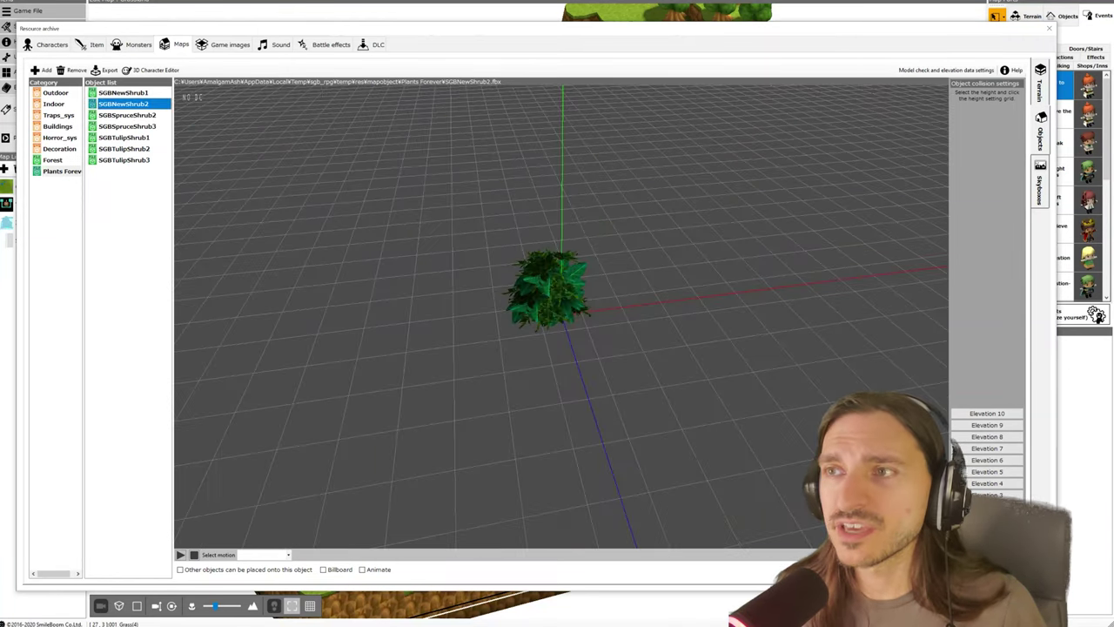
scroll(609, 280, "up", 2)
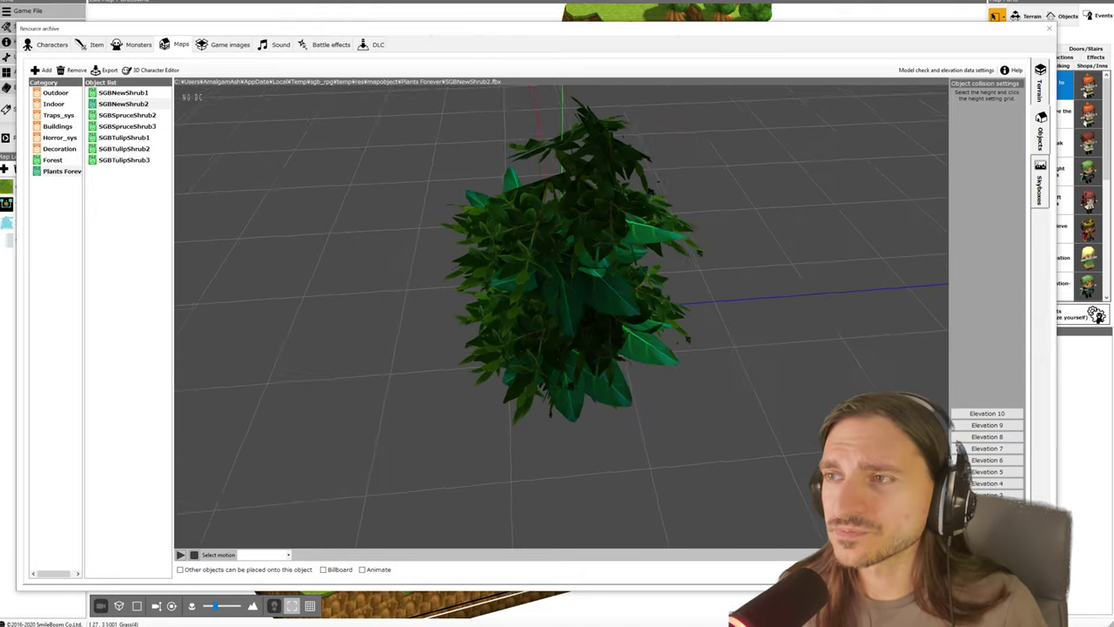
Preview the spruce shrubs SGBSpruceShrub2 and SGBSpruceShrub3 up close
left_click(127, 115)
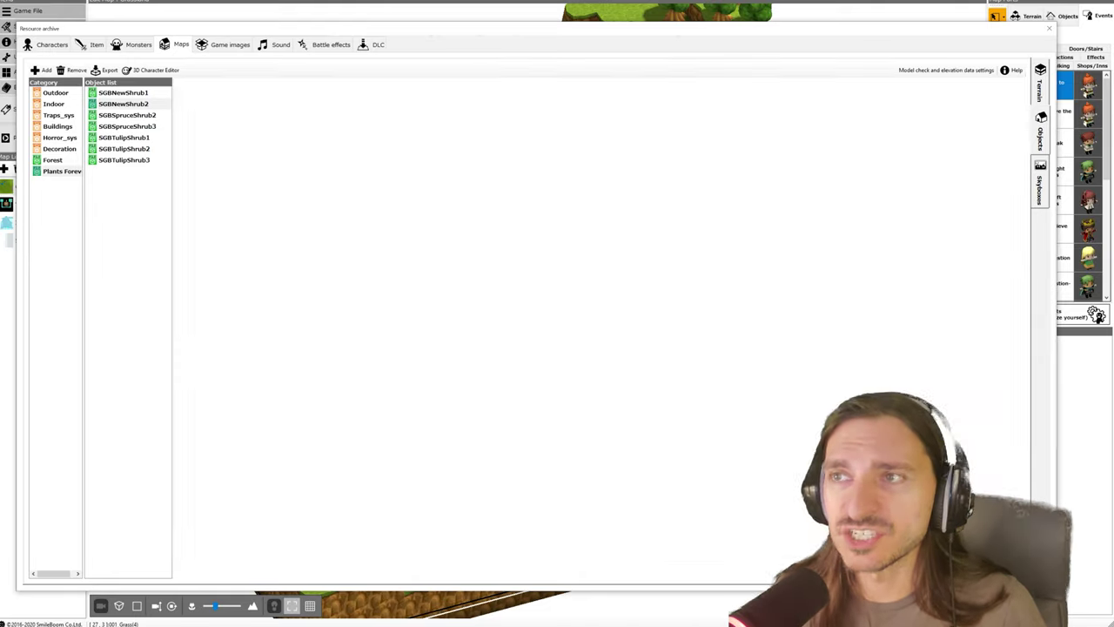
middle_click_drag(522, 287, 574, 311)
scroll(588, 325, "up", 2)
left_click(127, 126)
scroll(609, 313, "up", 4)
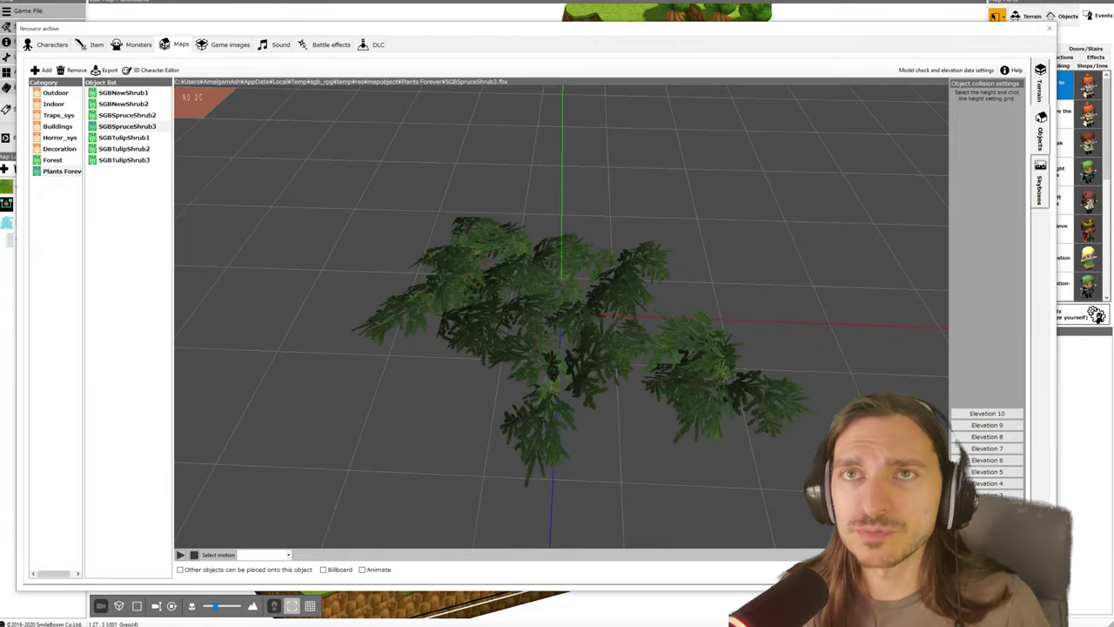
Preview the shrubs SGBTulipShrub1, SGBTulipShrub2 and SGBTulipShrub3, examining each from different angles
left_click(124, 138)
scroll(561, 315, "up", 5)
middle_click_drag(562, 315, 557, 329)
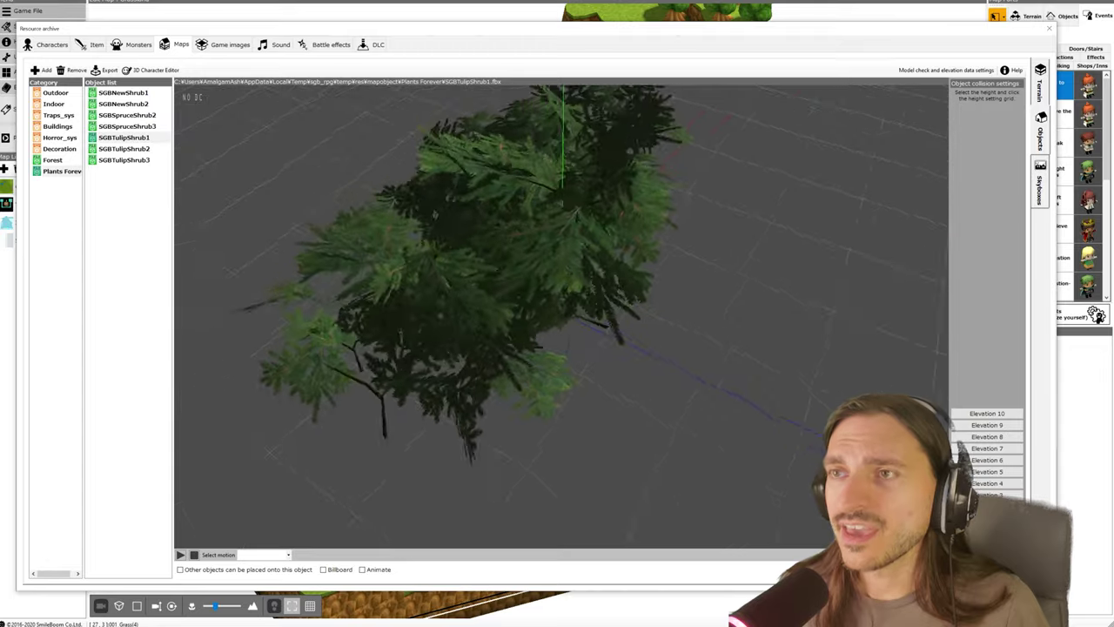
left_click(123, 149)
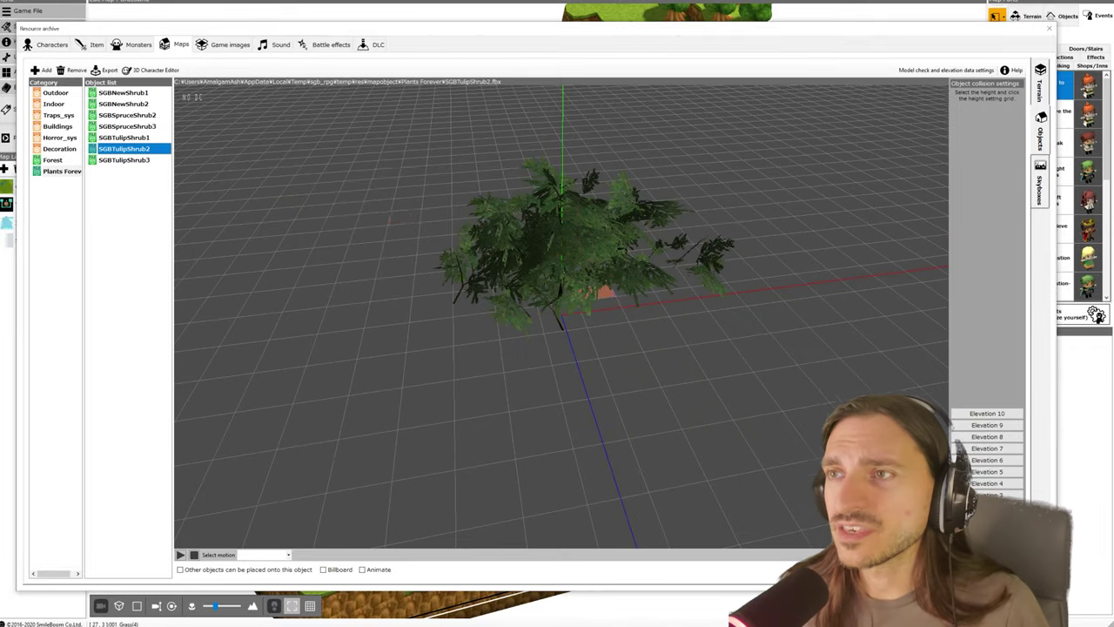
scroll(561, 315, "up", 5)
middle_click_drag(562, 315, 583, 365)
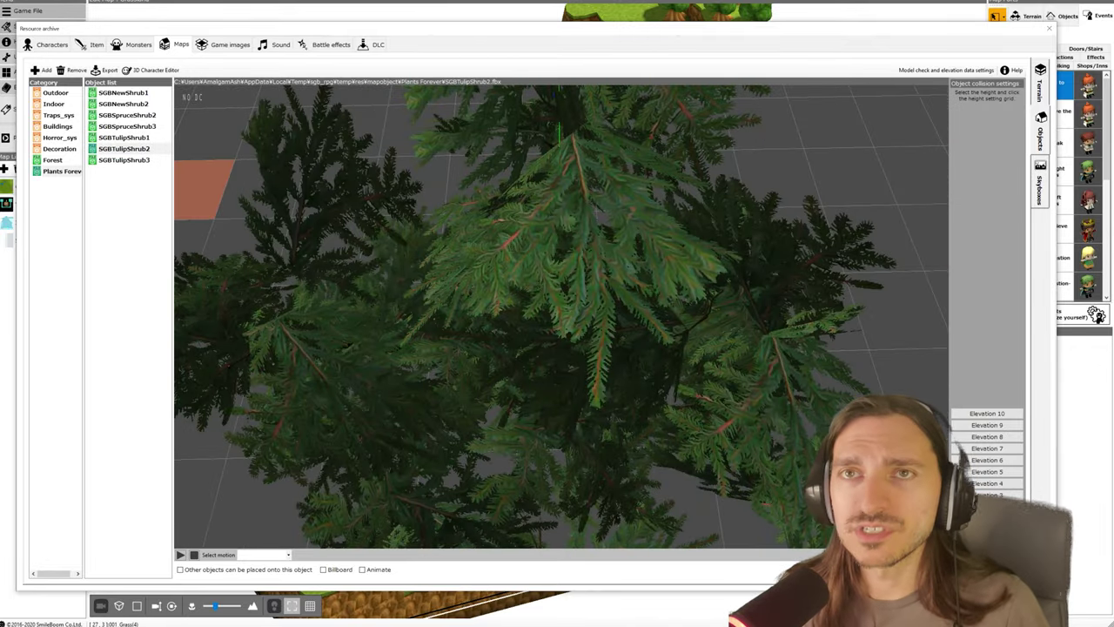
left_click(124, 160)
middle_click_drag(561, 315, 474, 340)
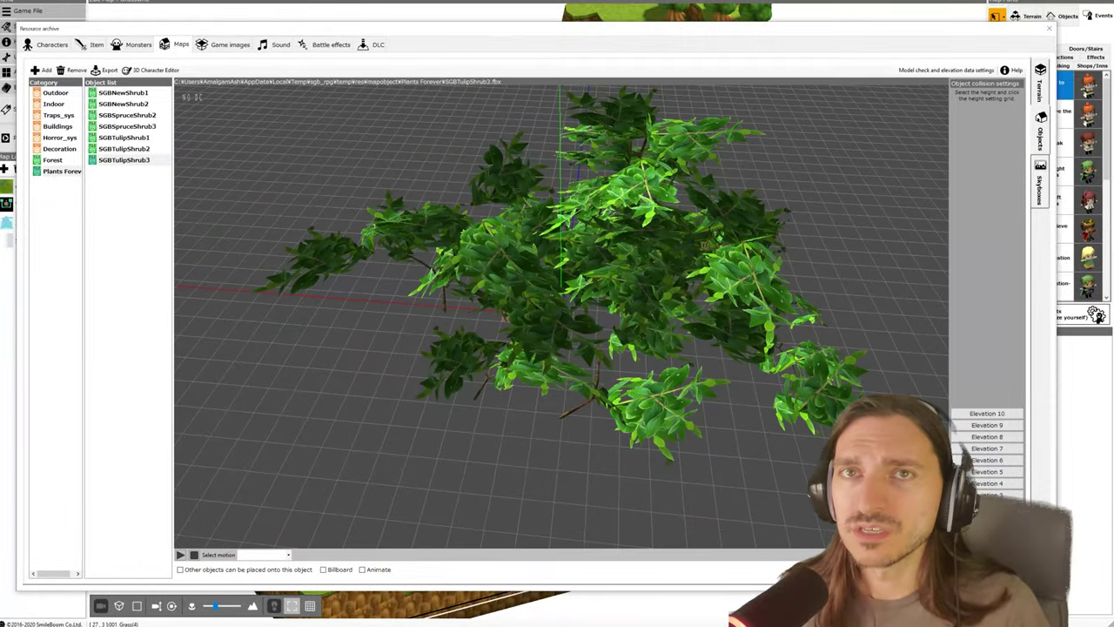
scroll(561, 315, "down", 2)
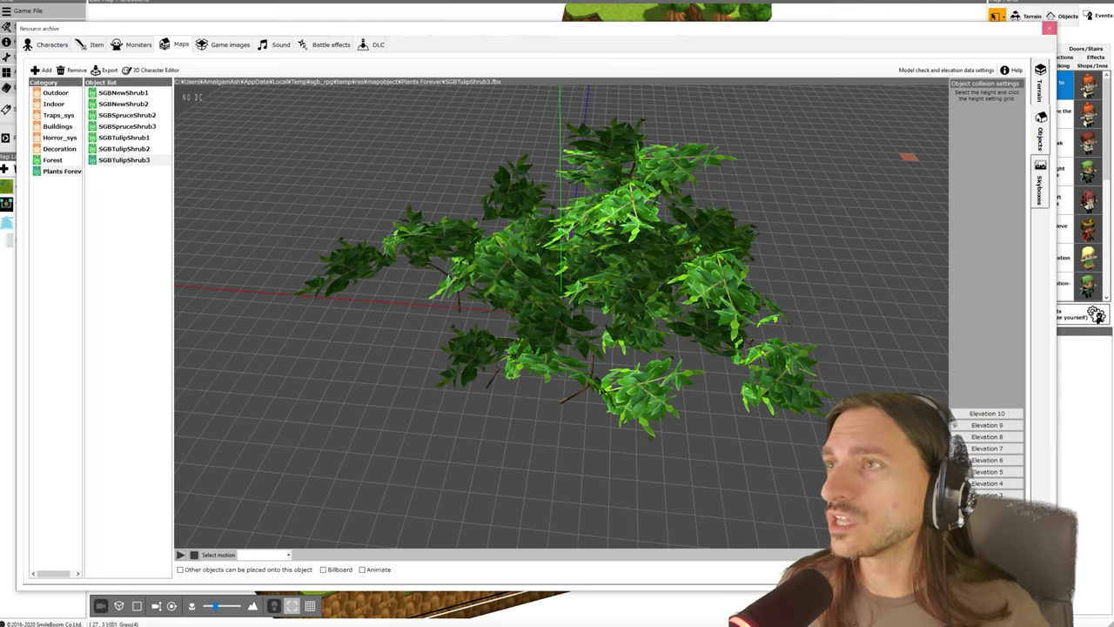
Close the resource archive and choose a tile from the Forest category of the map editor's objects
left_click(1048, 28)
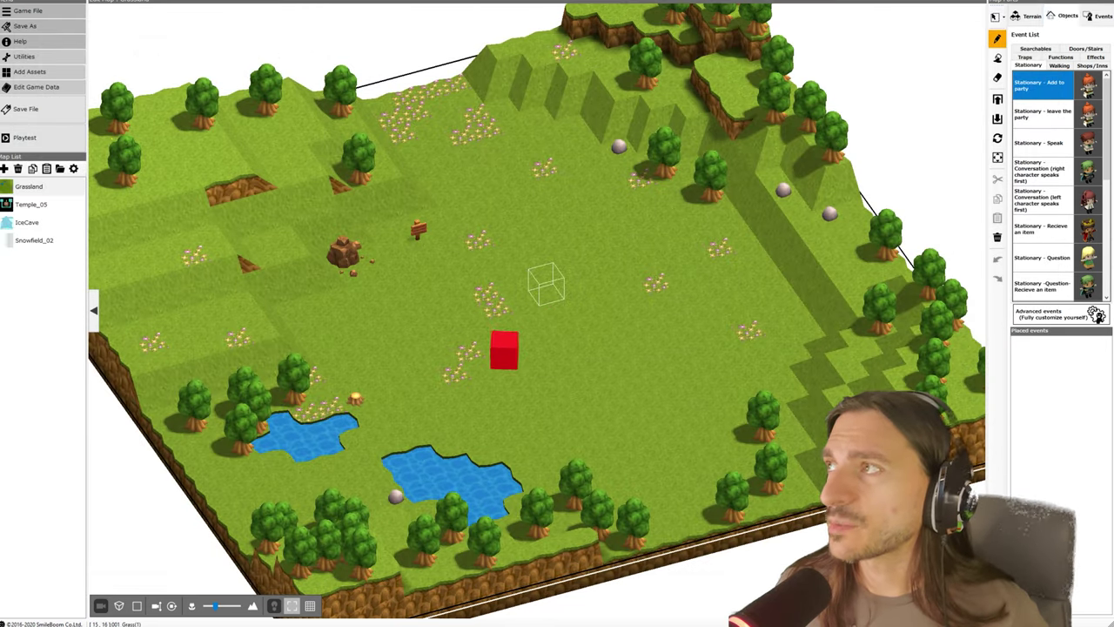
left_click(1064, 16)
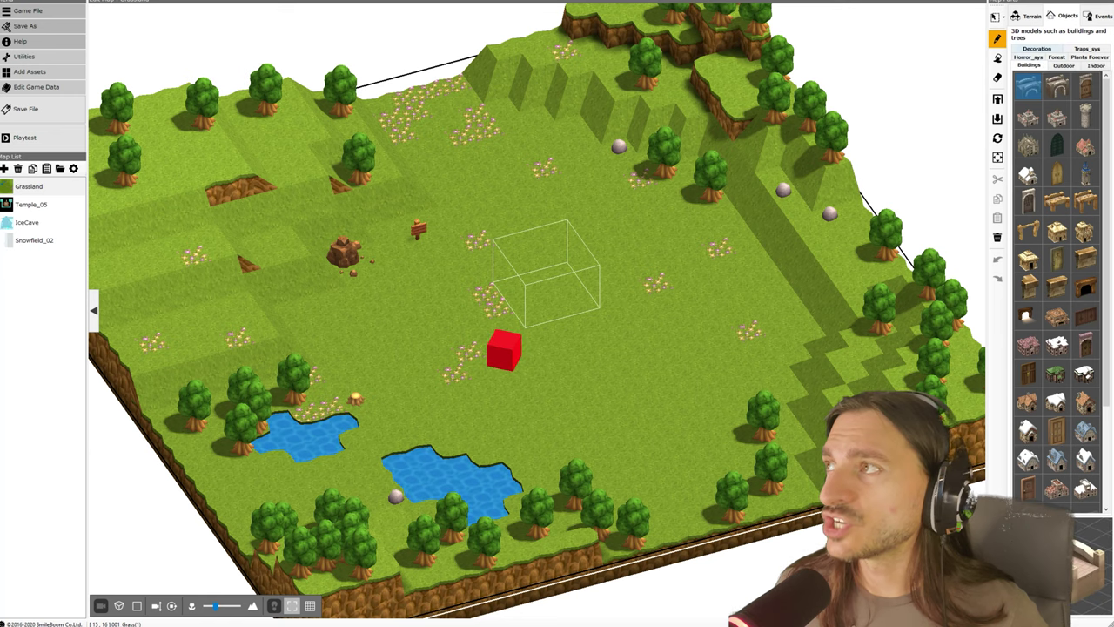
left_click(1056, 57)
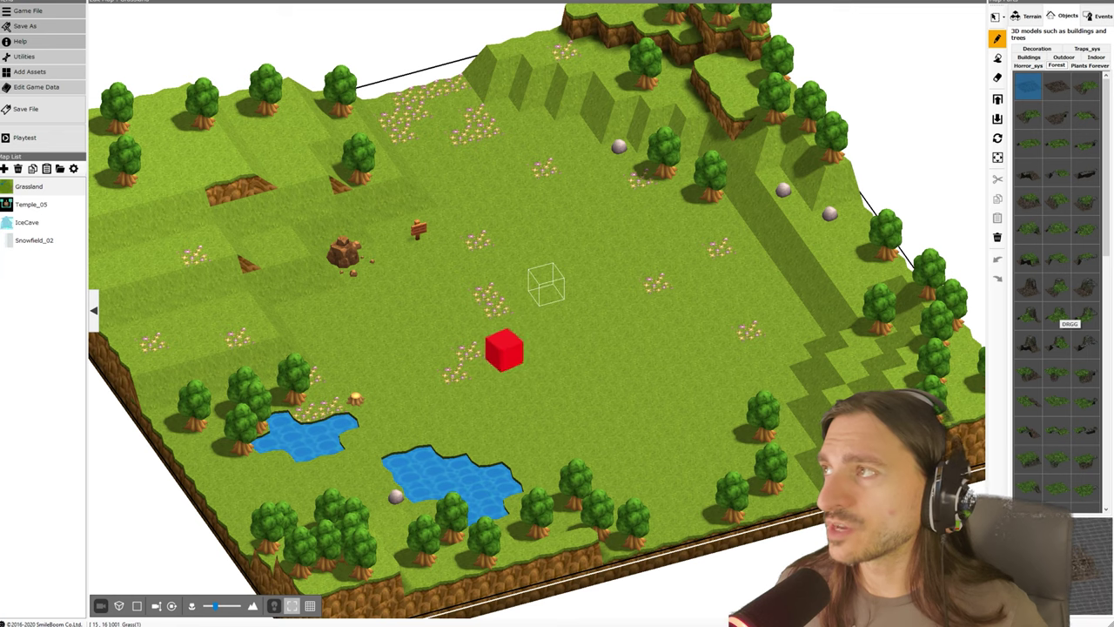
left_click(1056, 86)
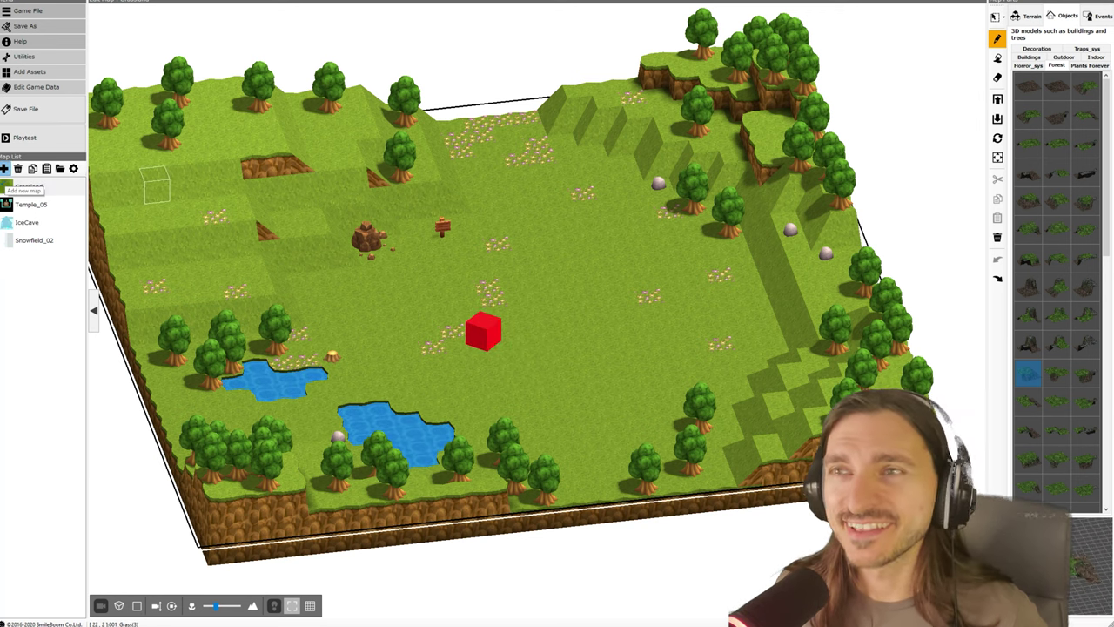
Add a new map from the Default template among the system's battle maps
left_click(5, 170)
left_click(698, 186)
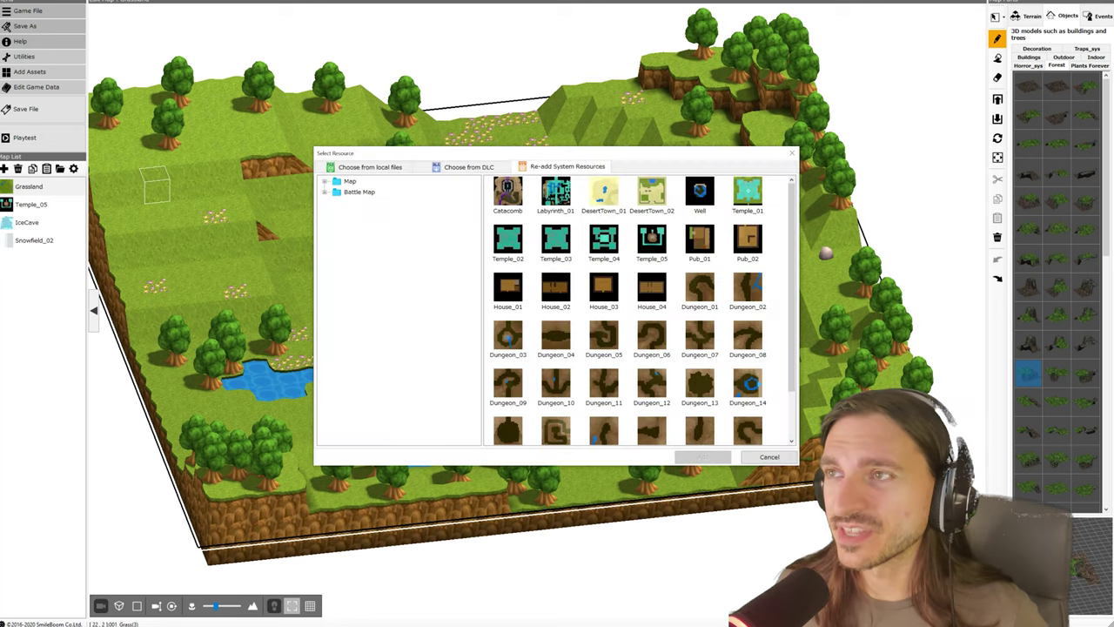
left_click(358, 192)
left_click(508, 194)
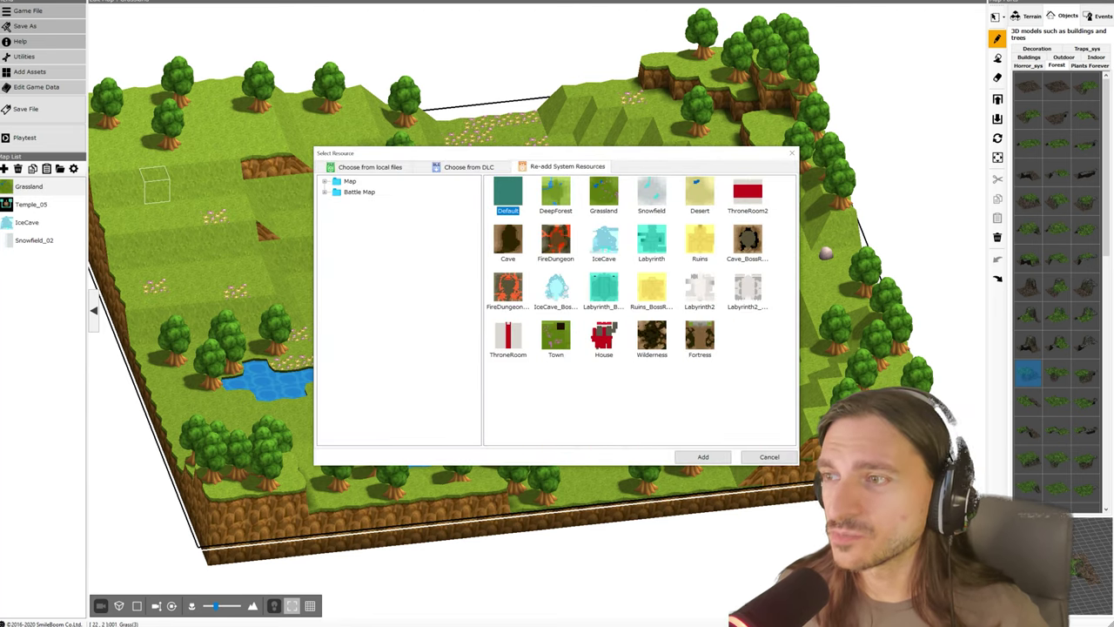
left_click(703, 457)
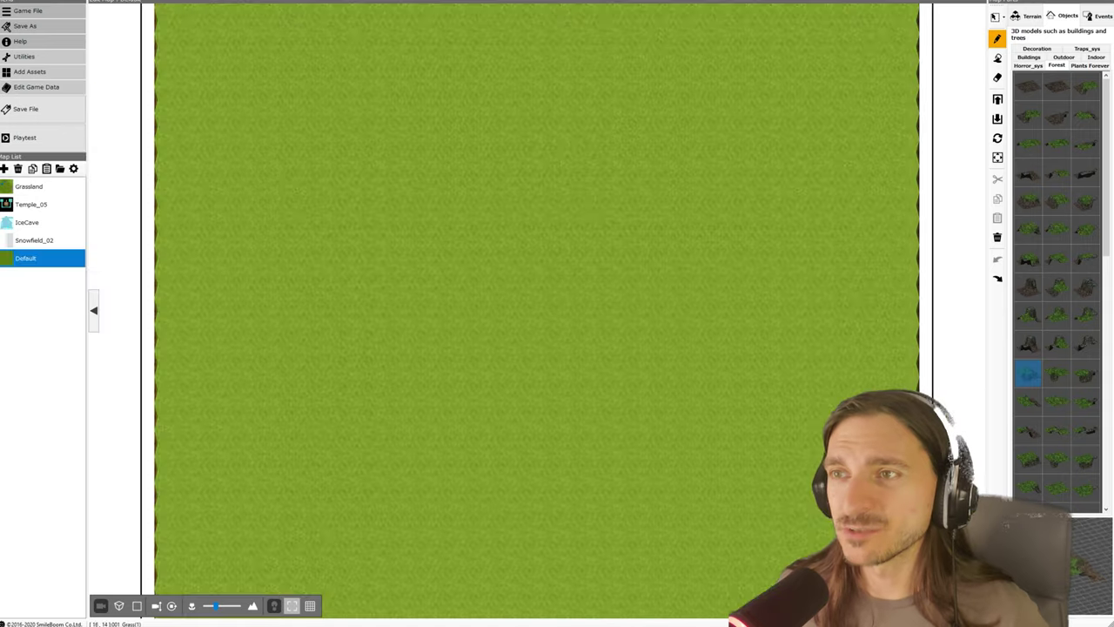
Place two more GGGG Forest grass tiles side by side in the uncovered front part of the Default map
right_click_drag(588, 269, 627, 243)
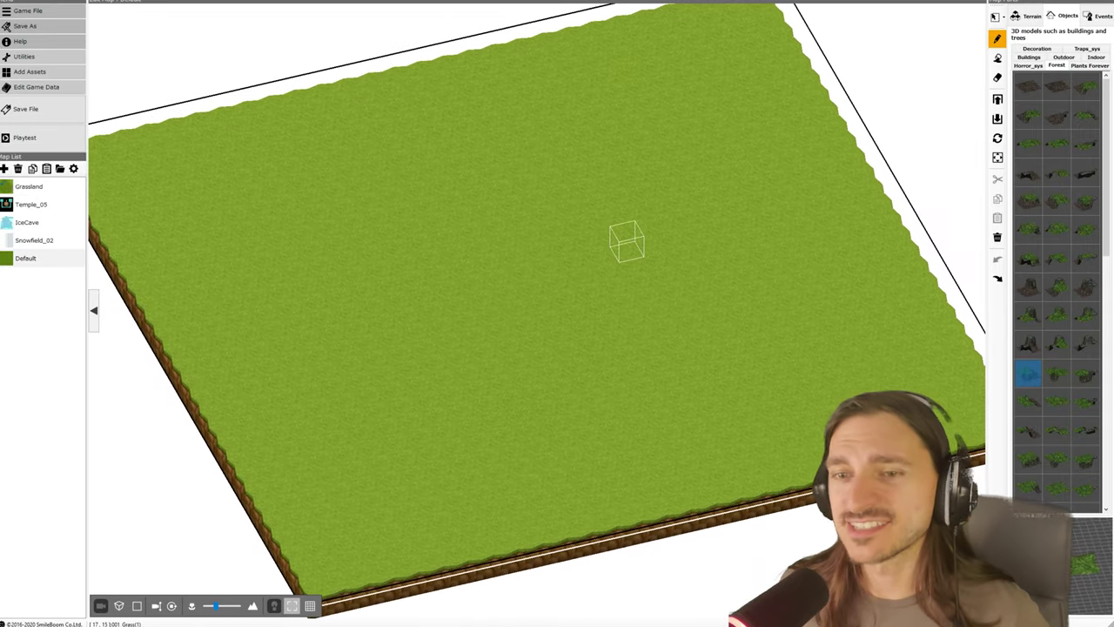
left_click(119, 605)
right_click_drag(408, 410, 364, 446)
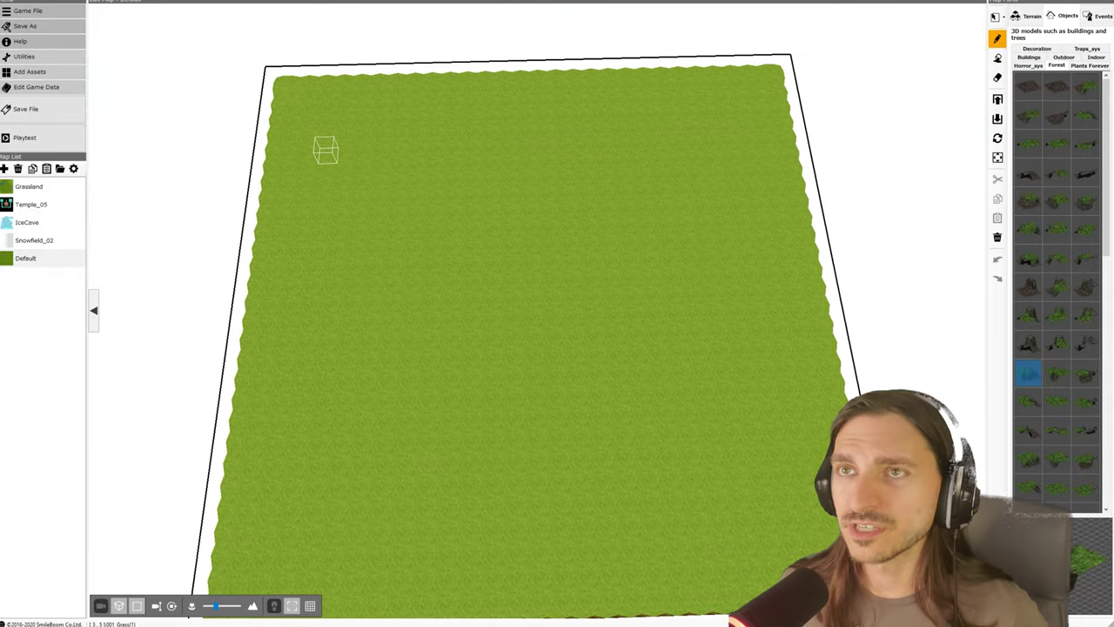
scroll(361, 180, "down", 3)
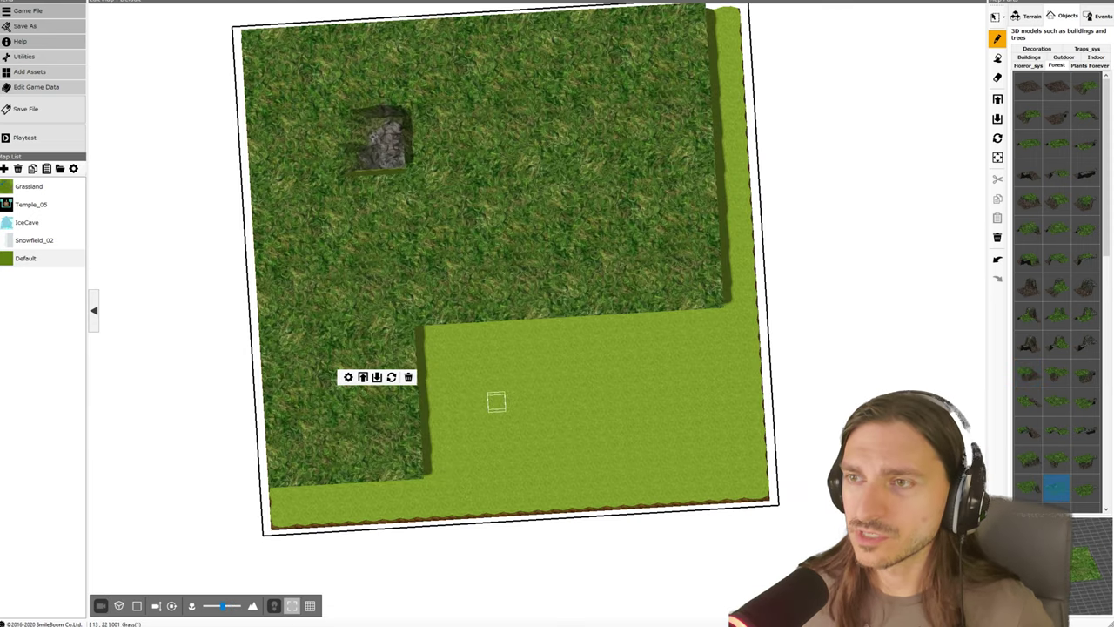
left_click(496, 402)
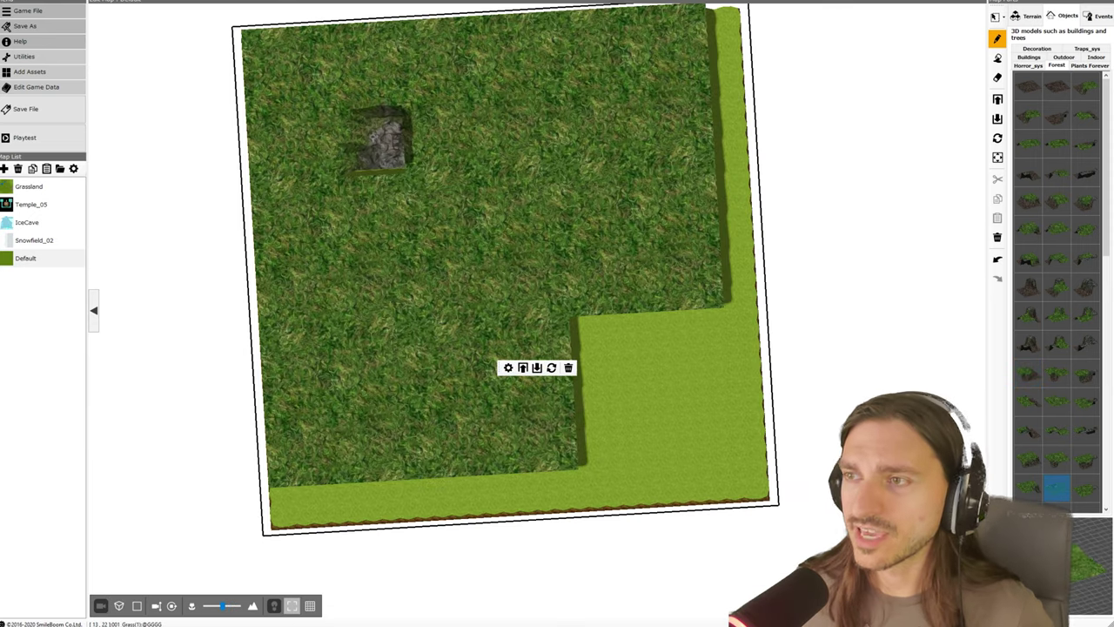
left_click(651, 393)
Inspect the gap at the GGGR tile near the map's corner, then select that tile and rotate it
right_click_drag(651, 382, 639, 404)
scroll(639, 404, "up", 2)
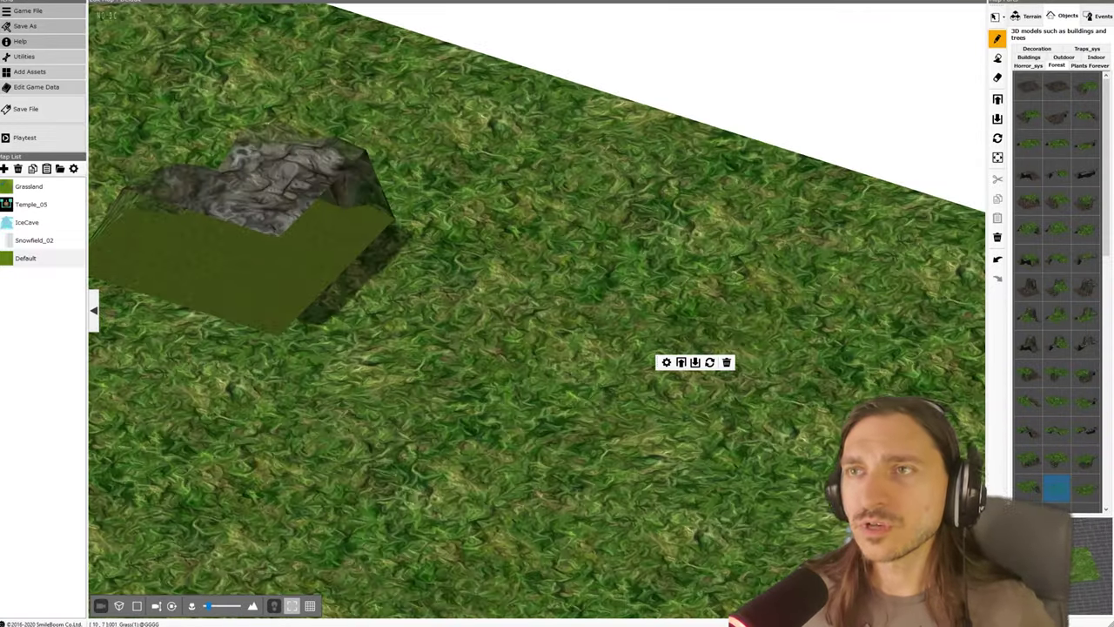
middle_click_drag(365, 287, 463, 307)
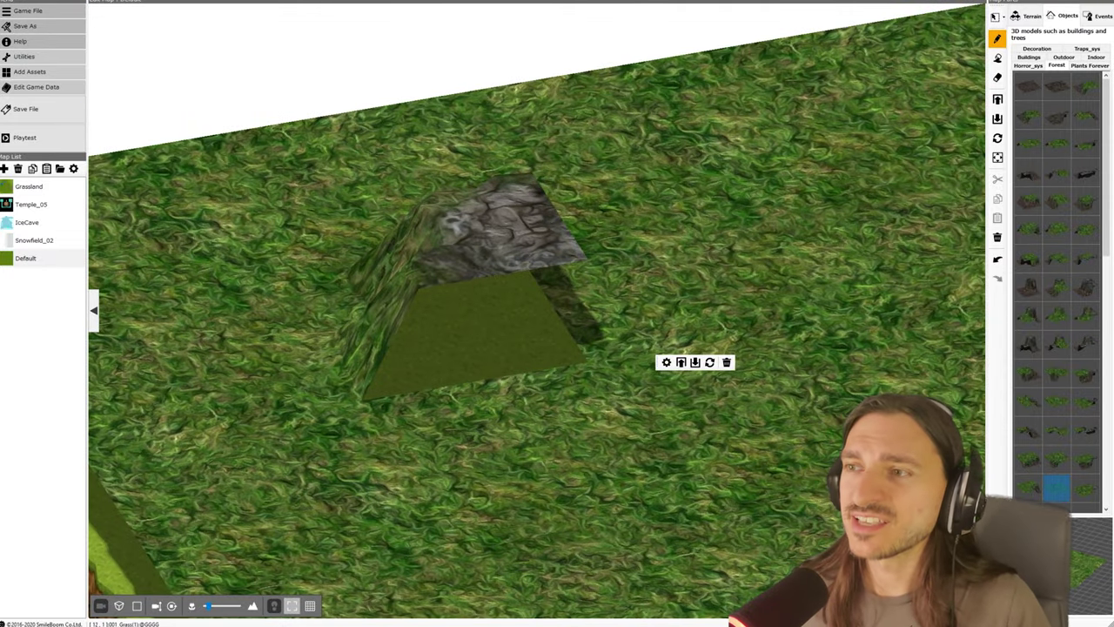
scroll(536, 312, "down", 3)
middle_click_drag(536, 311, 475, 396)
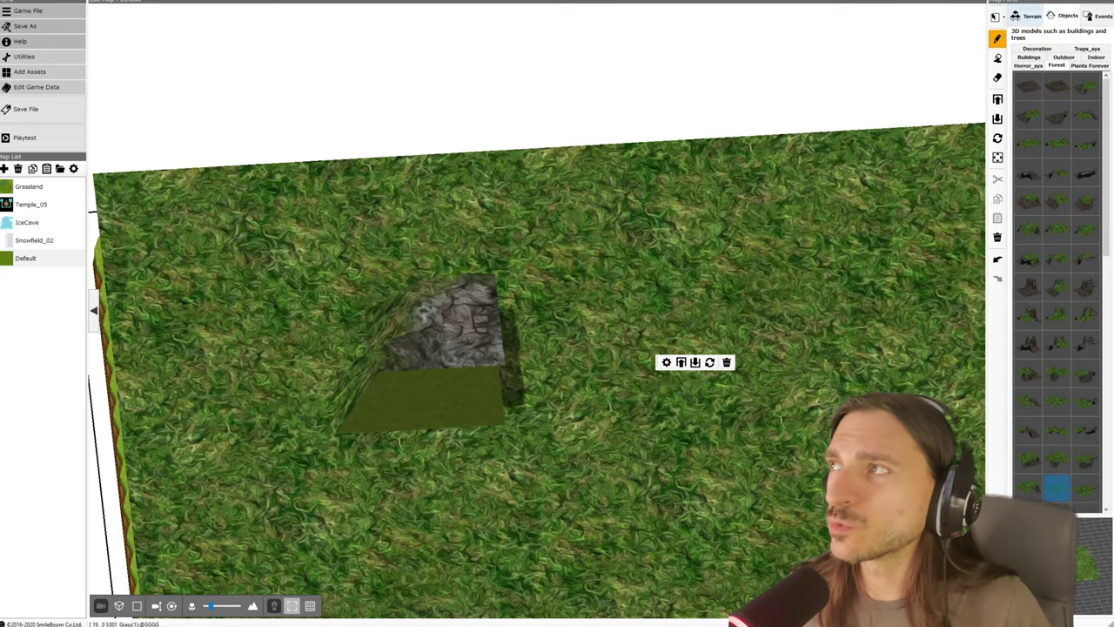
left_click(996, 17)
left_click(365, 295)
left_click(345, 302)
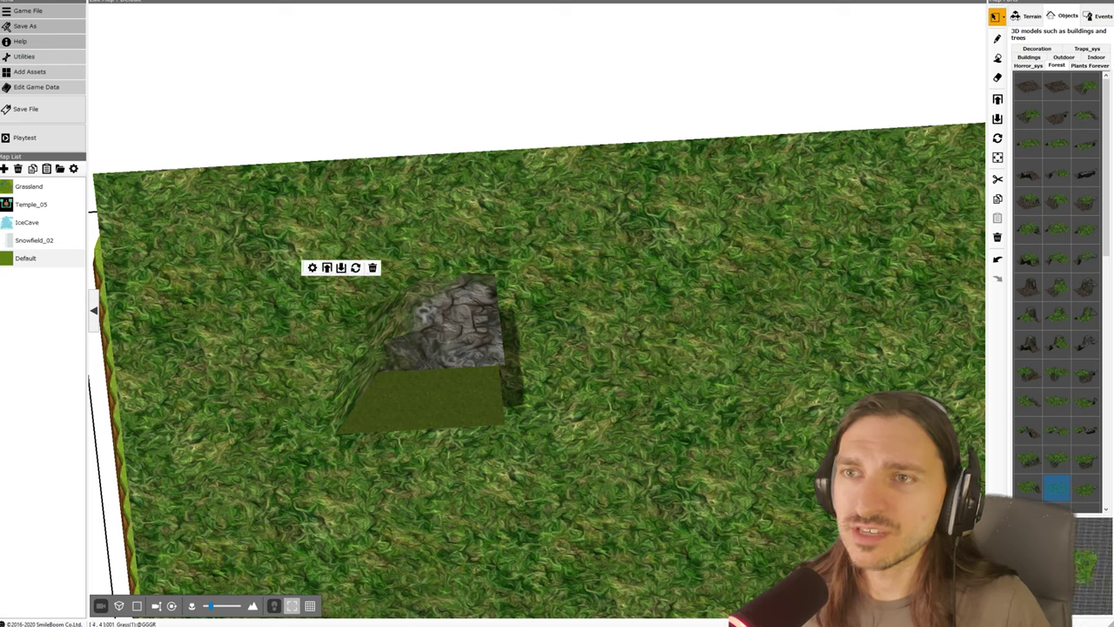
left_click(355, 268)
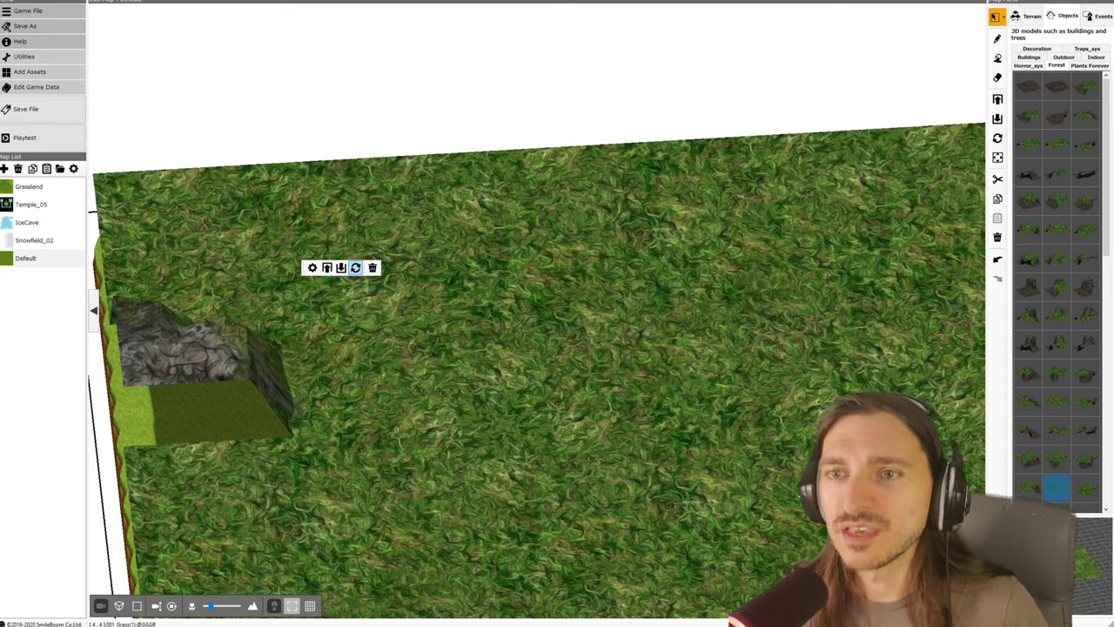
Rotate the GGGR tile by 90 degrees until its rock corner lies at the map's outer corner
left_click(355, 267)
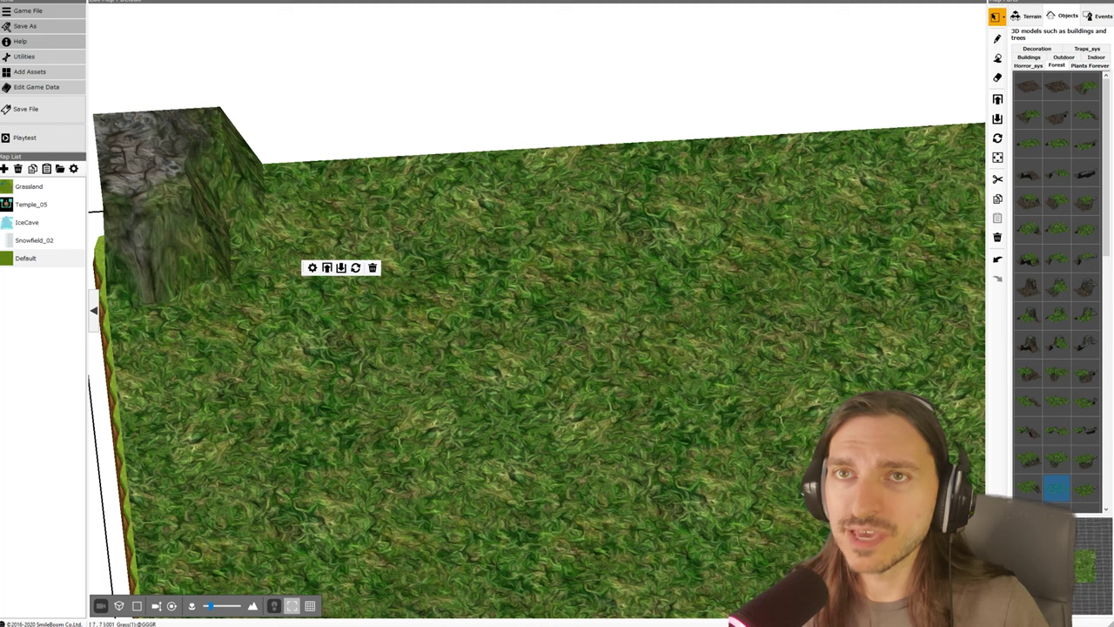
right_click_drag(557, 331, 513, 311)
scroll(536, 314, "down", 3)
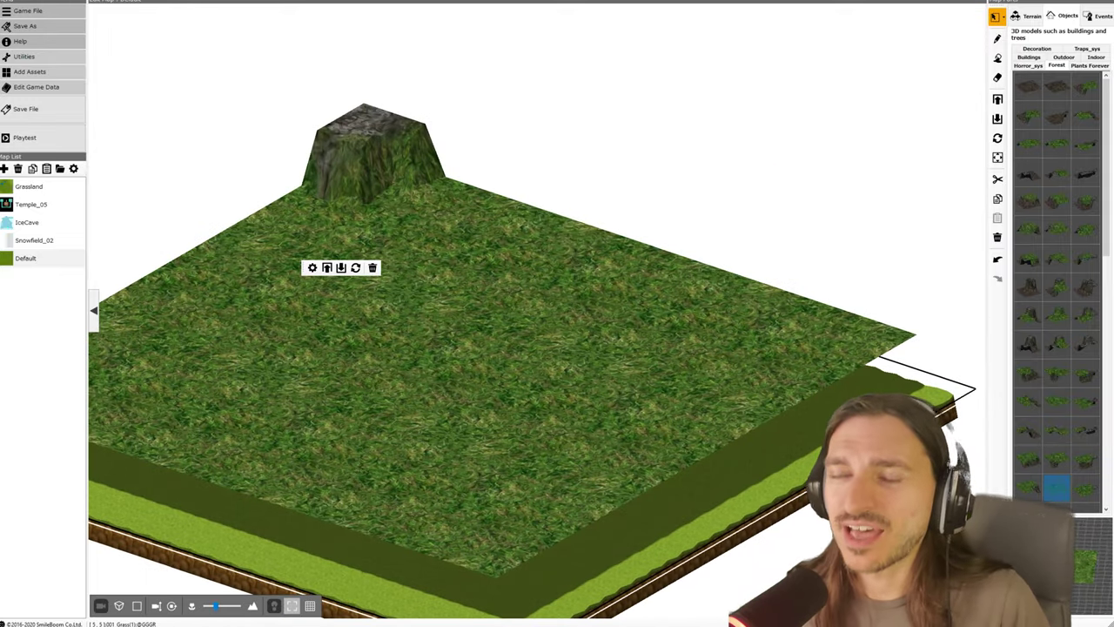
Preview other Forest tiles and examine the uncovered strip around the grass tiles from above
left_click(1028, 343)
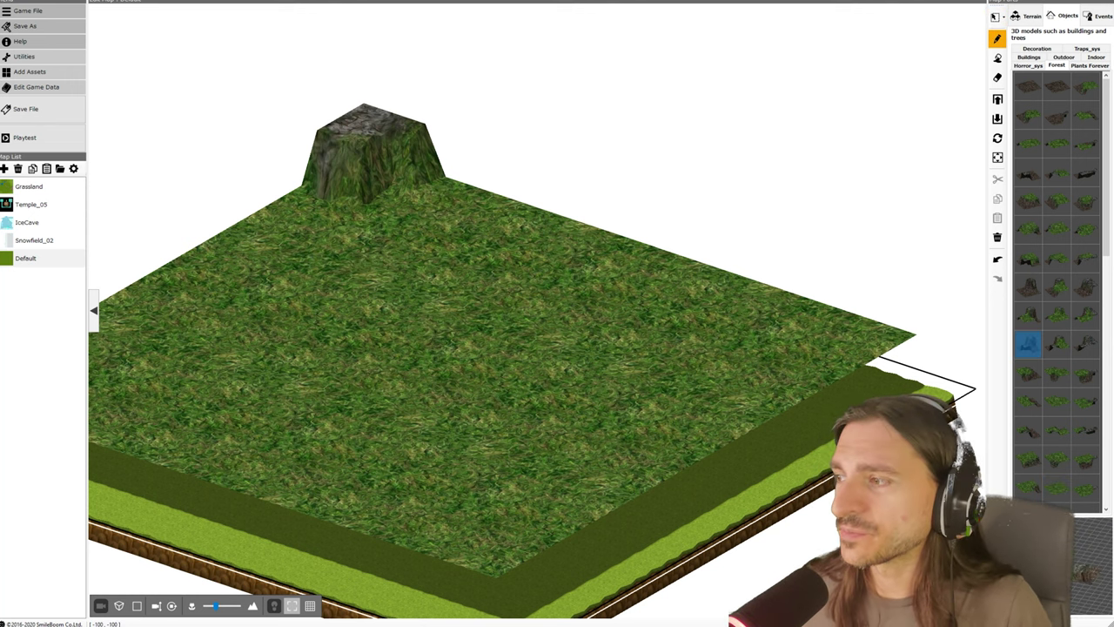
middle_click_drag(487, 330, 578, 378)
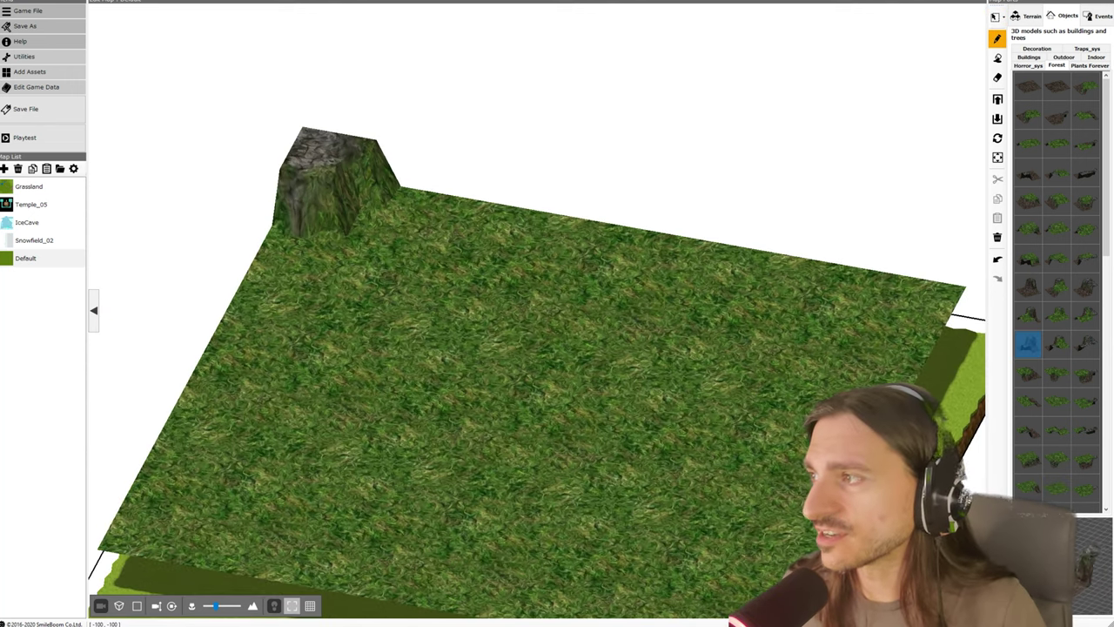
left_click(1056, 373)
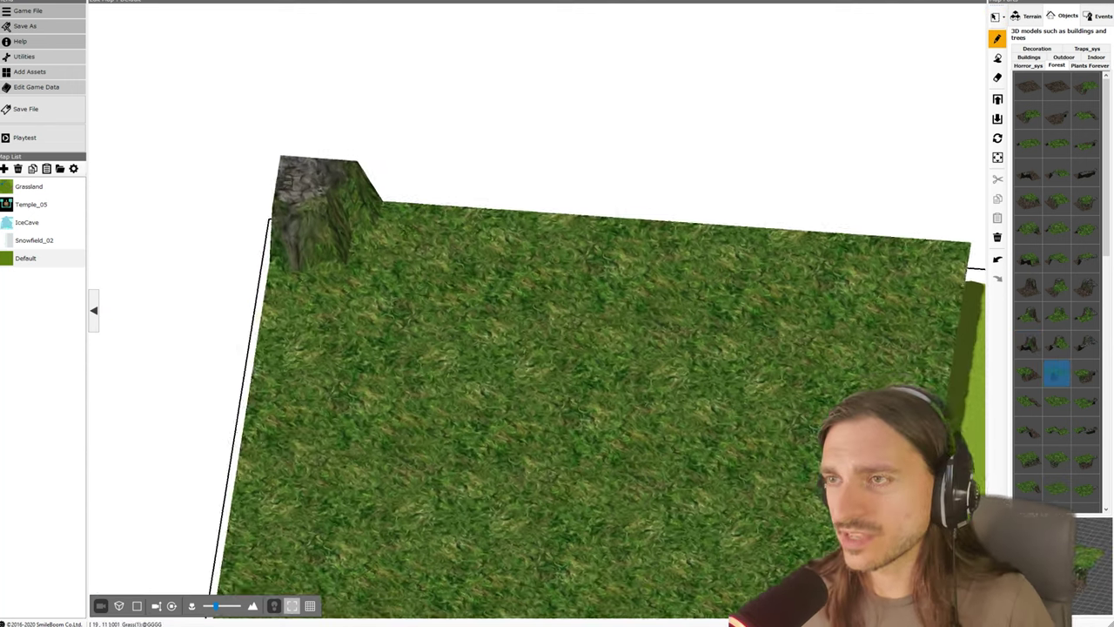
middle_click_drag(609, 348, 610, 379)
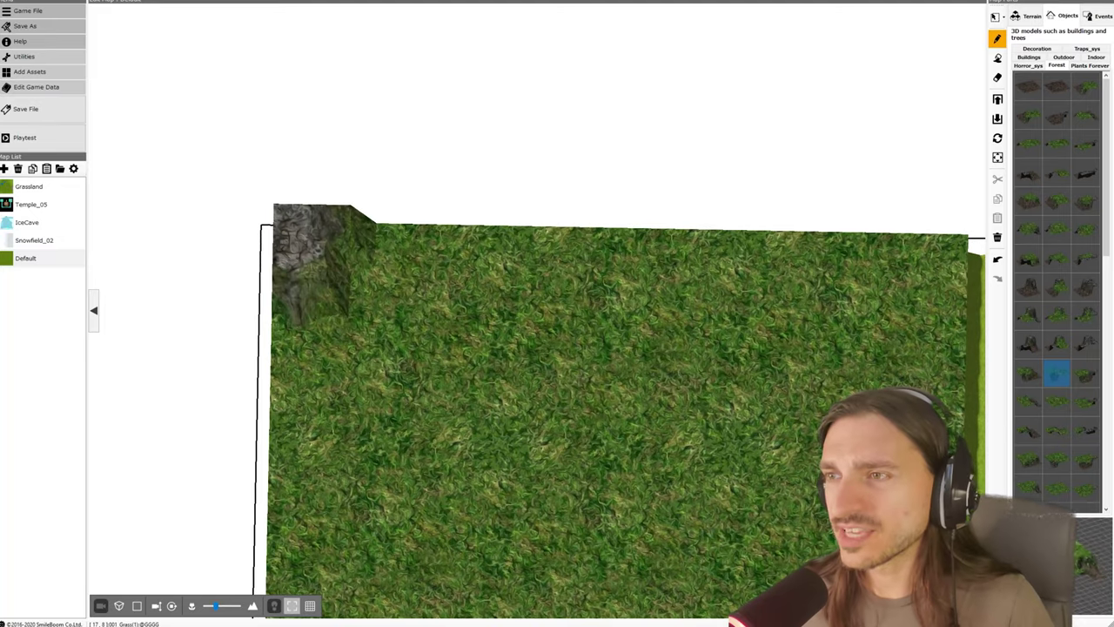
right_click_drag(609, 392, 479, 174)
scroll(537, 310, "down", 2)
middle_click_drag(537, 310, 551, 318)
right_click(551, 318)
Set the Default map's X size to 27 and reduce its Y size to trim the uncovered strips
left_click(74, 169)
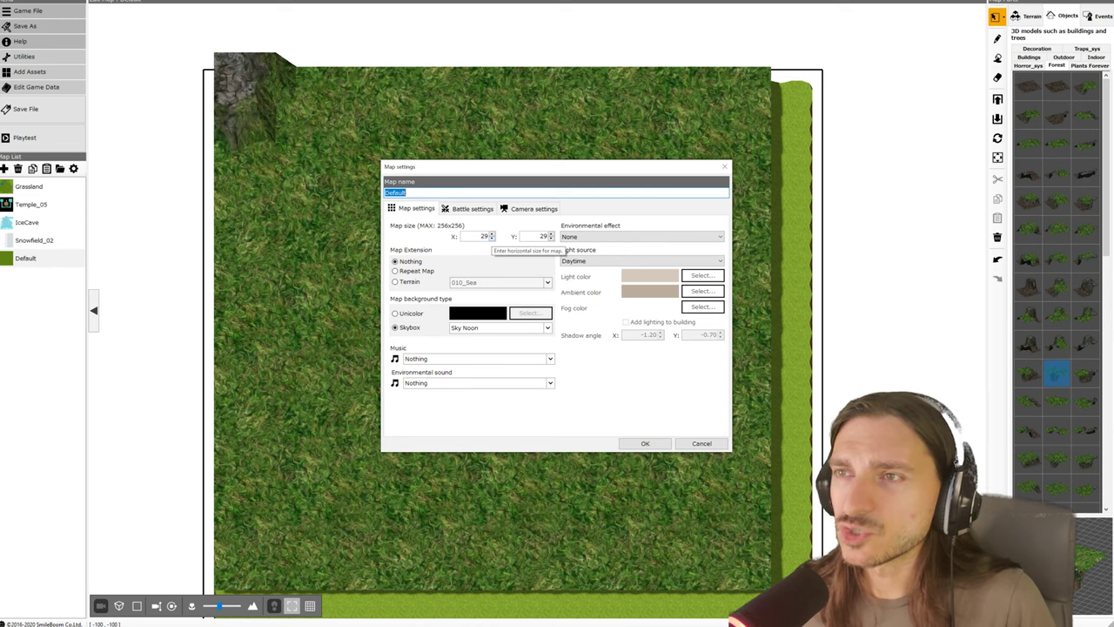
left_click(491, 238)
left_click(492, 238)
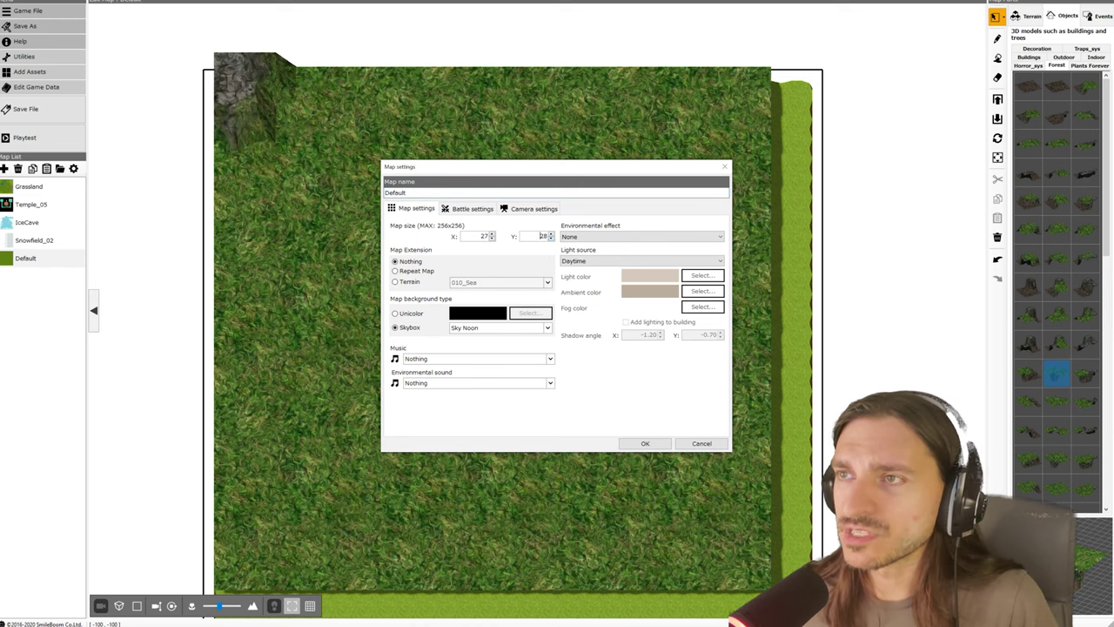
left_click(644, 443)
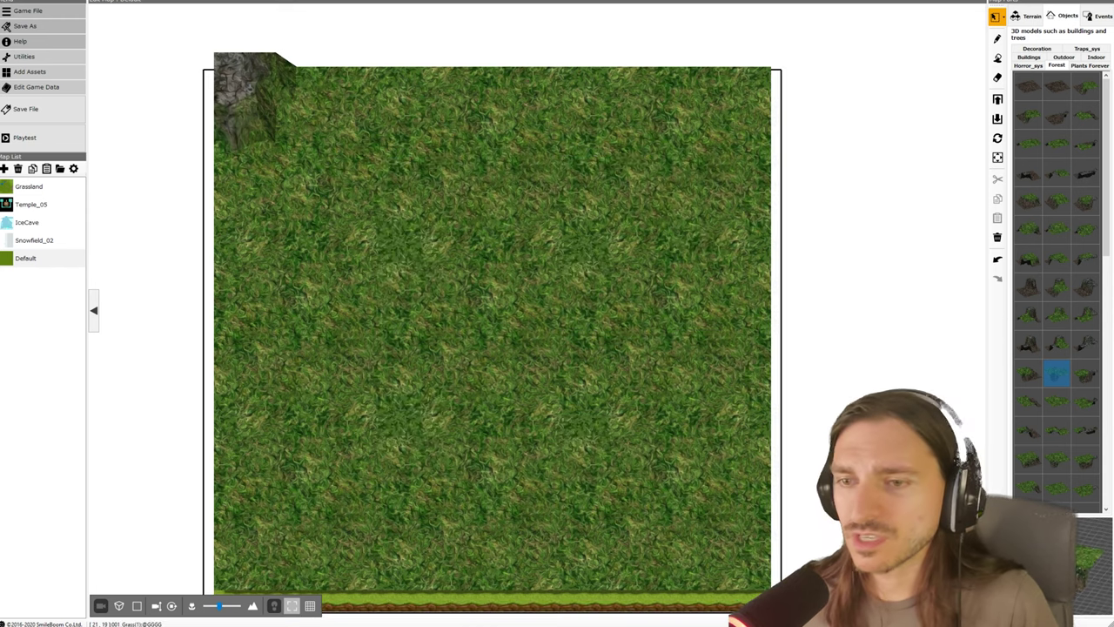
middle_click_drag(534, 522, 553, 453)
right_click_drag(553, 452, 571, 477)
scroll(536, 341, "down", 2)
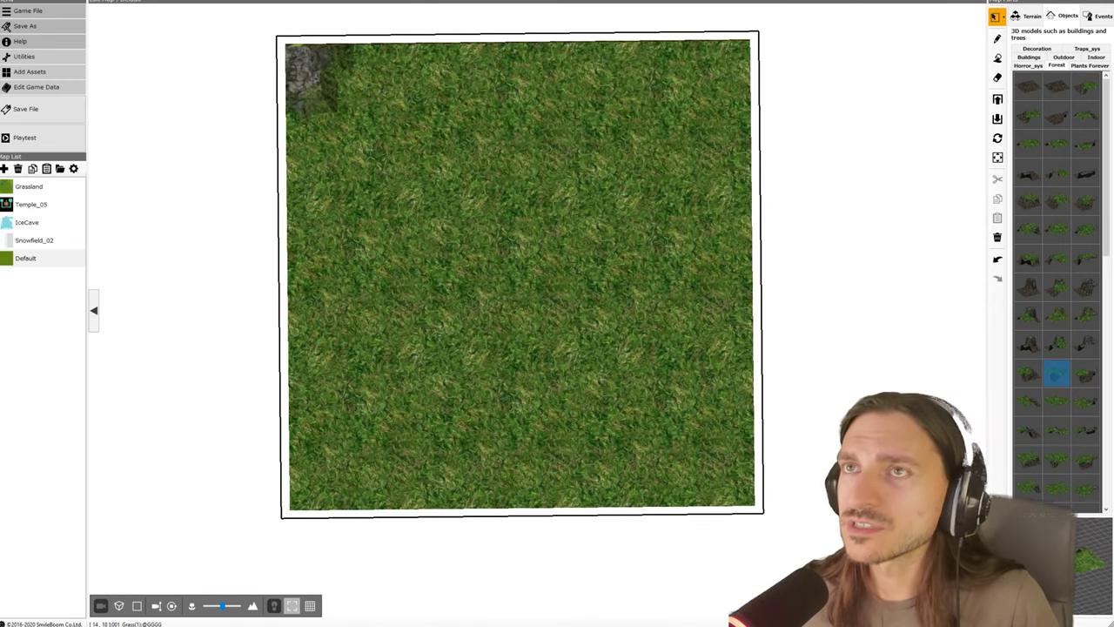
middle_click_drag(536, 341, 521, 375)
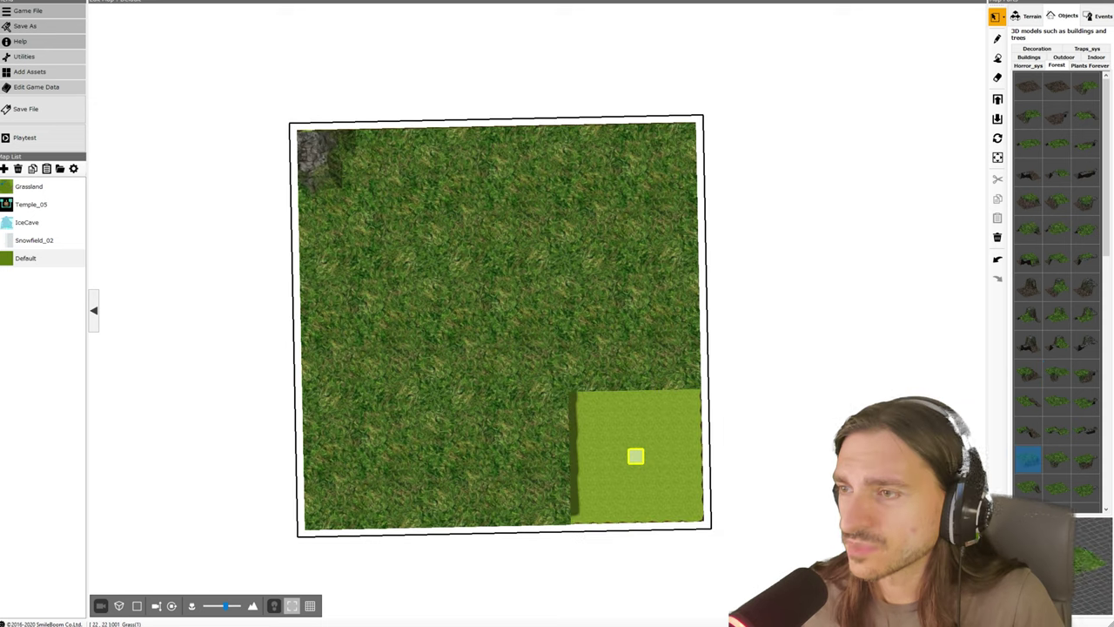
Place a Forest grass tile with a rock corner in the empty front corner, and delete the grass tile next to it
left_click(635, 456)
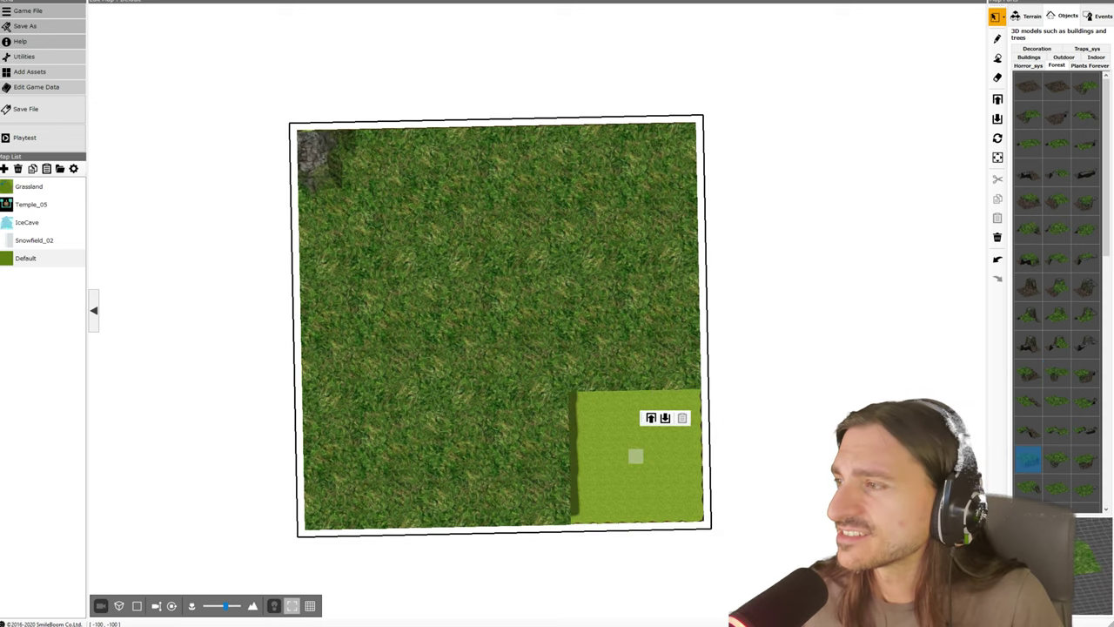
left_click(998, 40)
left_click(635, 449)
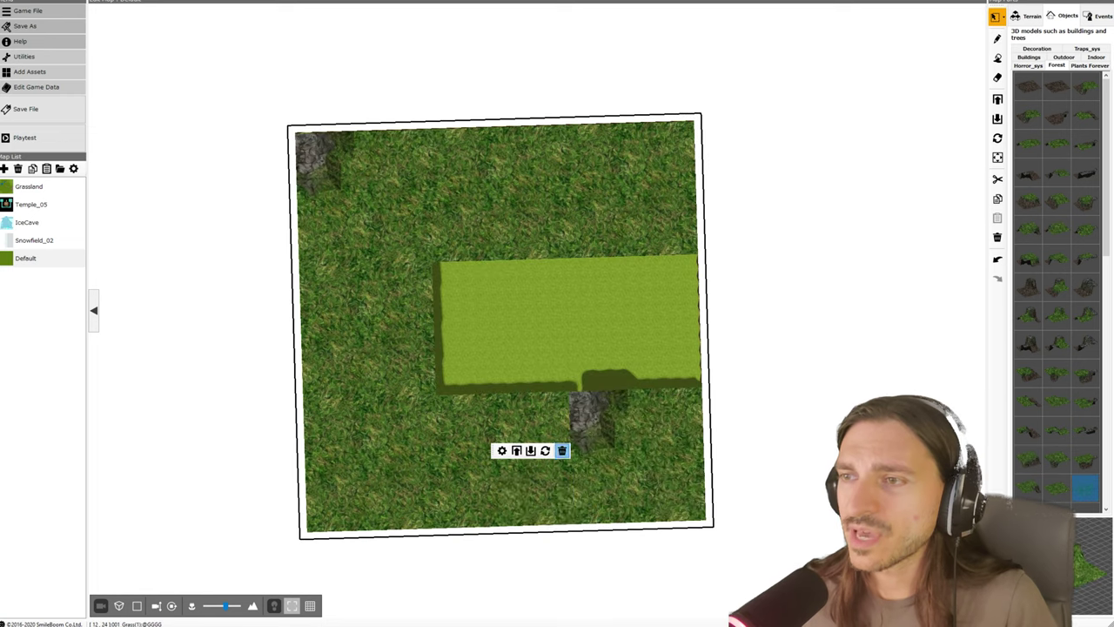
left_click(563, 451)
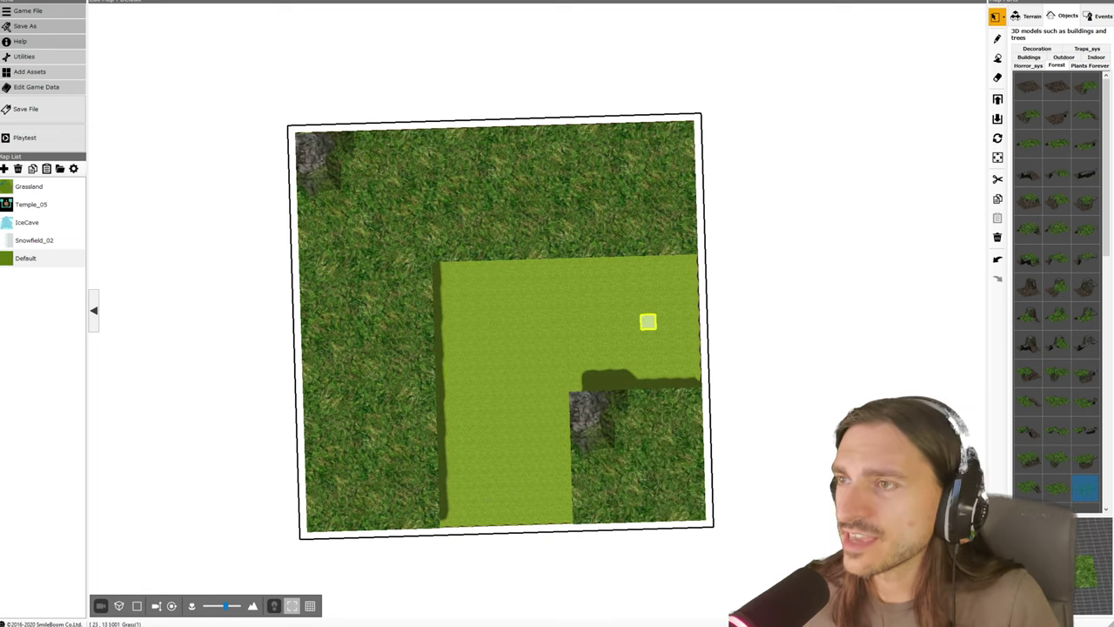
Fill the empty spots with GGGR tiles, and rotate the front one until its rock corner meets the neighbouring rocks
left_click(619, 321)
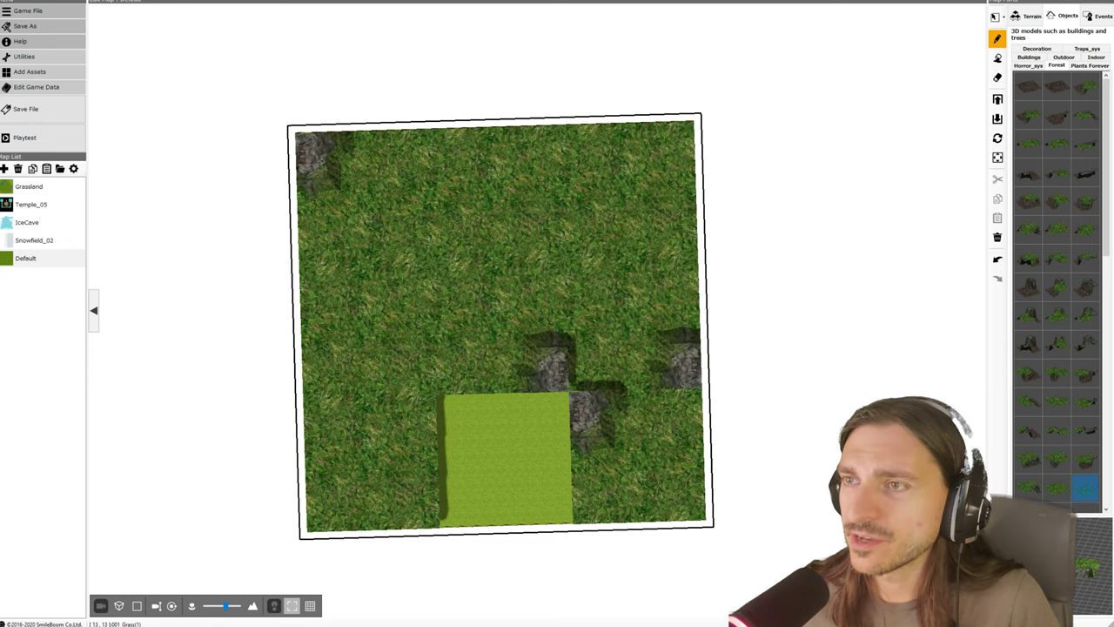
left_click(505, 459)
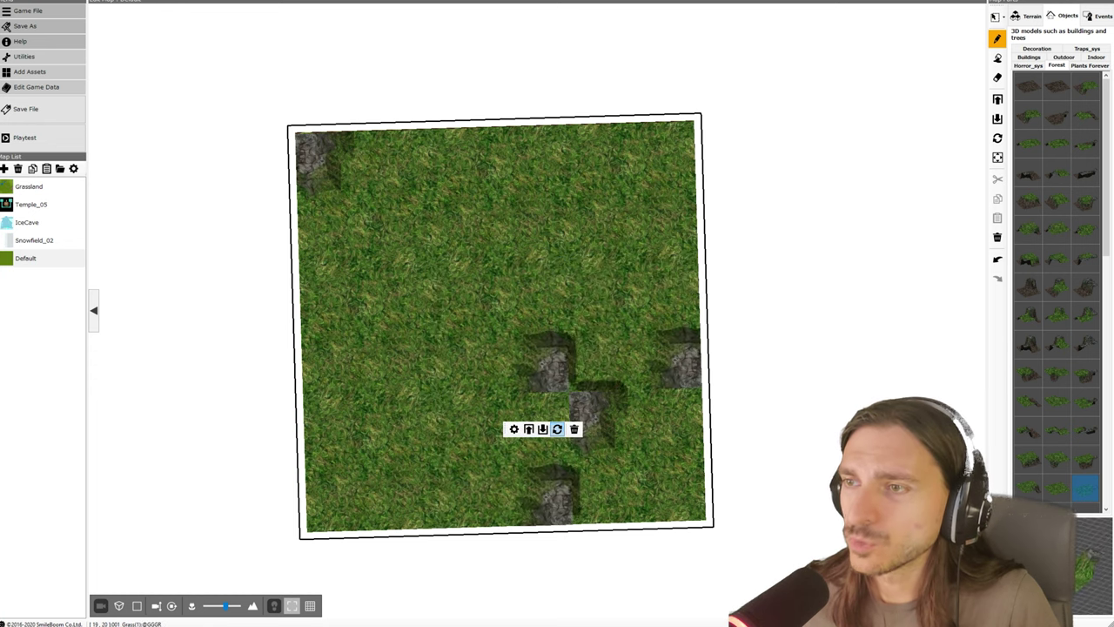
left_click(557, 429)
left_click(557, 429)
left_click(557, 429)
right_click(641, 342)
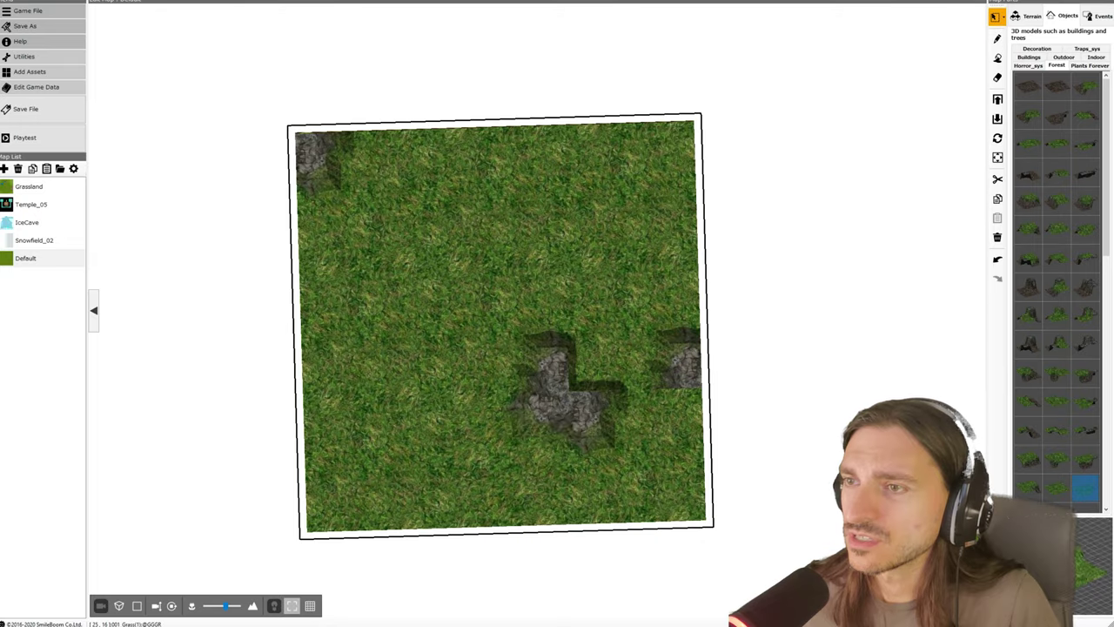
Turn the last GGGR tile to complete the central rock formation, and check how the four rock corners join
left_click_drag(688, 348, 604, 350)
middle_click_drag(604, 350, 809, 308)
scroll(637, 338, "up", 2)
scroll(537, 311, "up", 3)
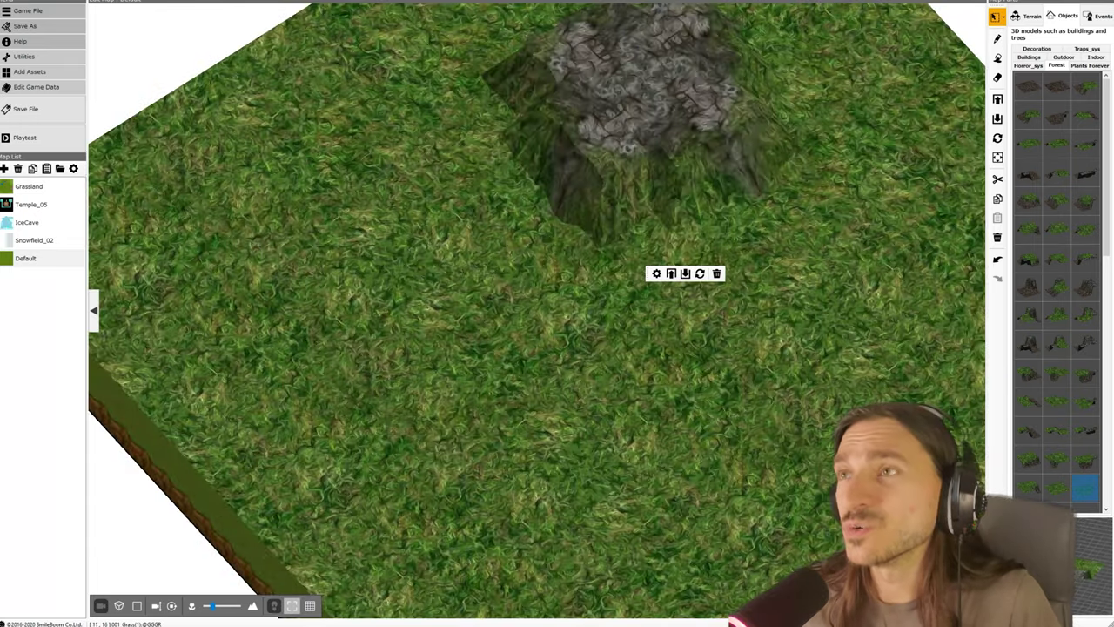
middle_click_drag(731, 304, 648, 392)
scroll(537, 313, "up", 3)
scroll(648, 391, "down", 5)
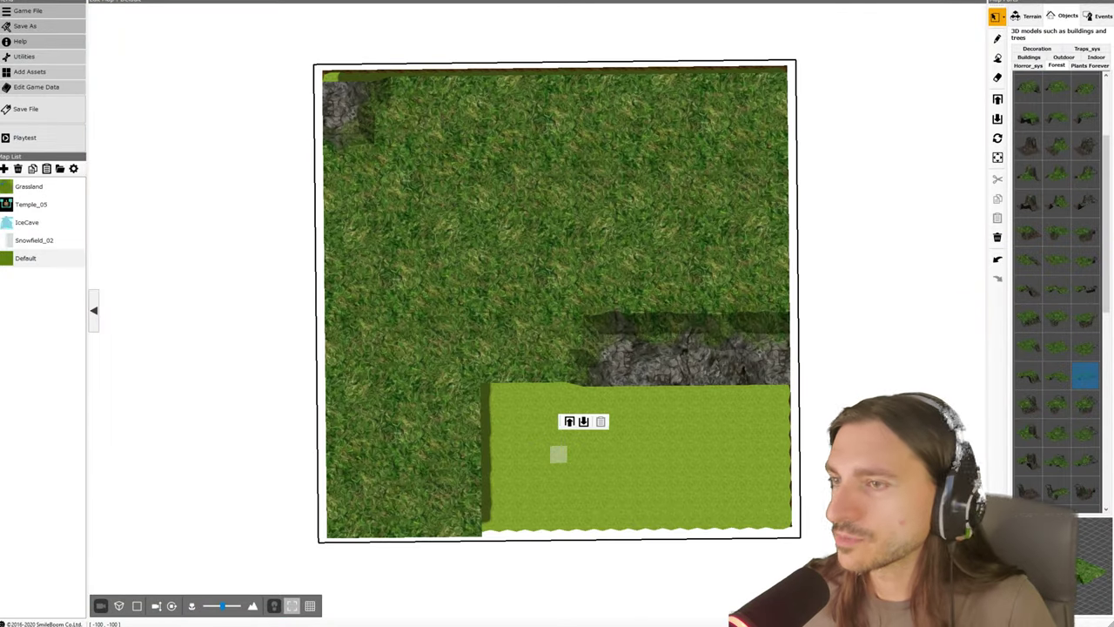
Place a GGRR tile in the cleared front area and rotate it to continue the rock edge at the corner
left_click(997, 40)
left_click(557, 455)
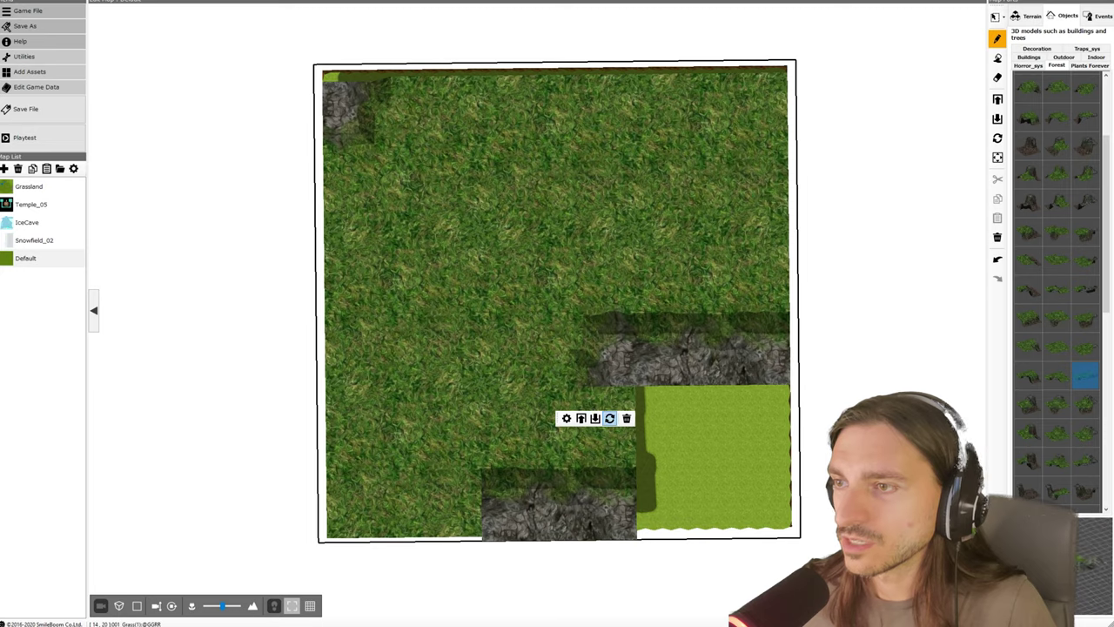
left_click(609, 419)
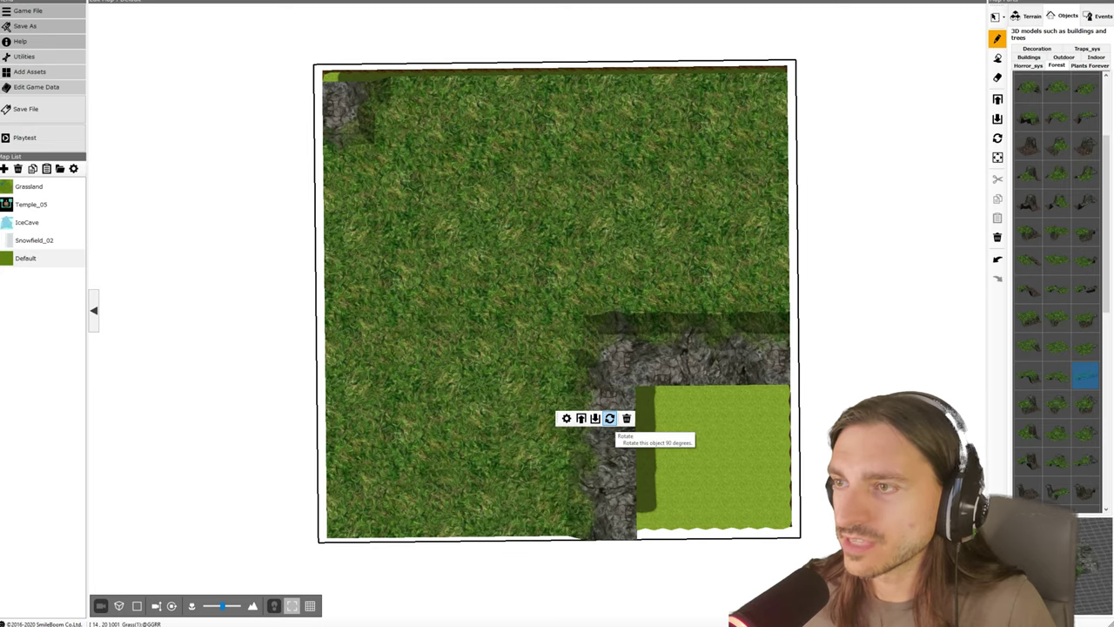
Examine the rock plateau and the joins between its edge tiles from several angles
right_click_drag(609, 418, 679, 357)
right_click_drag(743, 456, 656, 368)
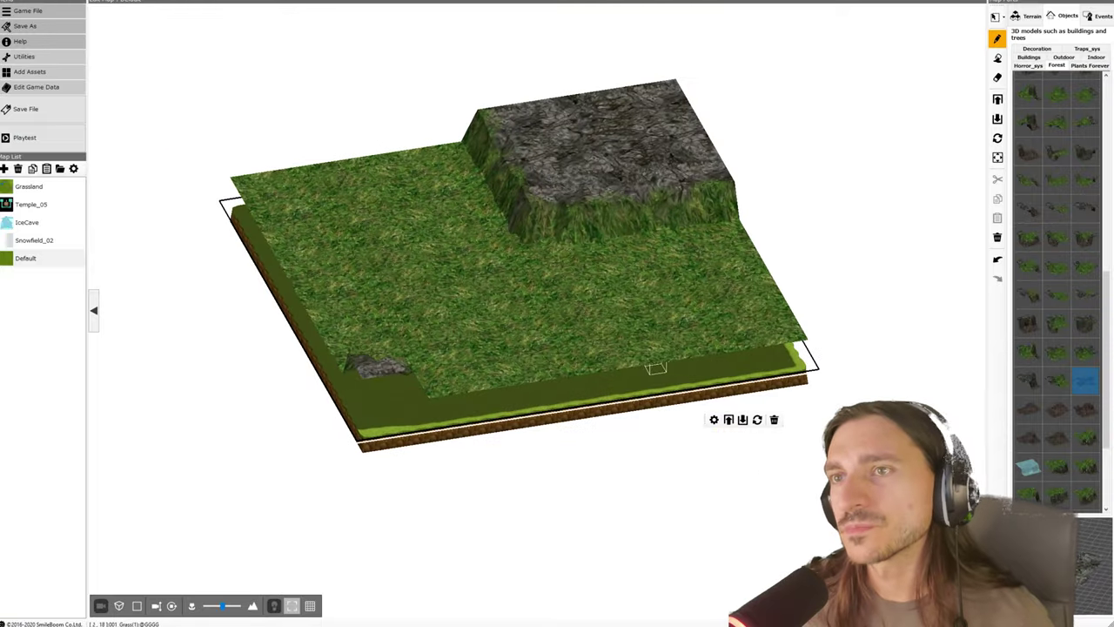
scroll(656, 368, "up", 5)
right_click(656, 368)
middle_click_drag(656, 368, 616, 544)
right_click_drag(557, 409, 623, 391)
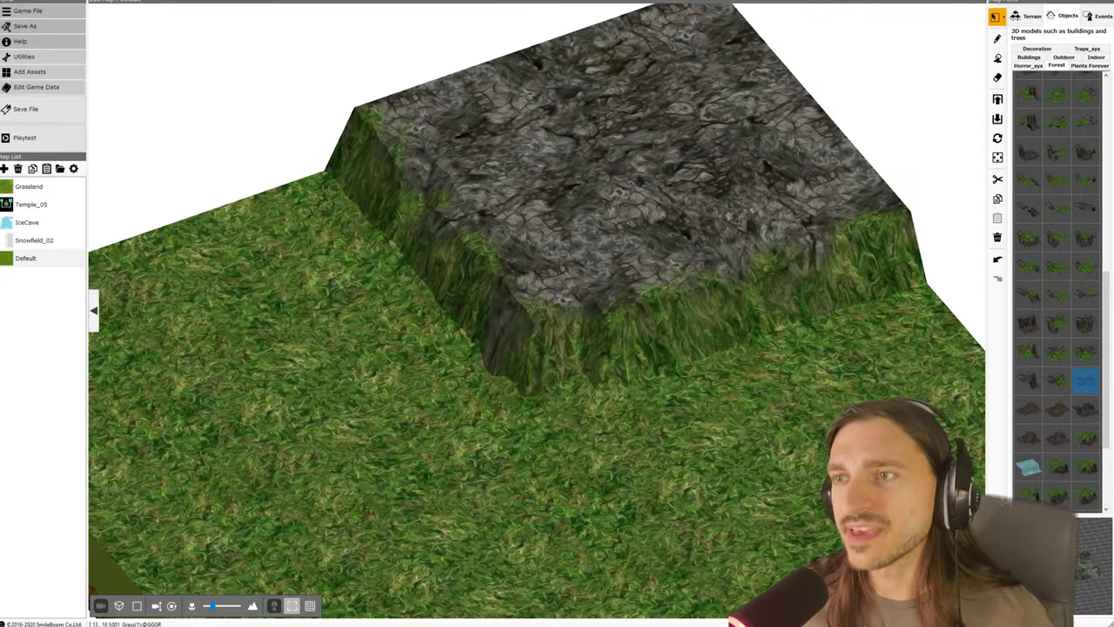
scroll(557, 348, "down", 5)
scroll(556, 348, "up", 2)
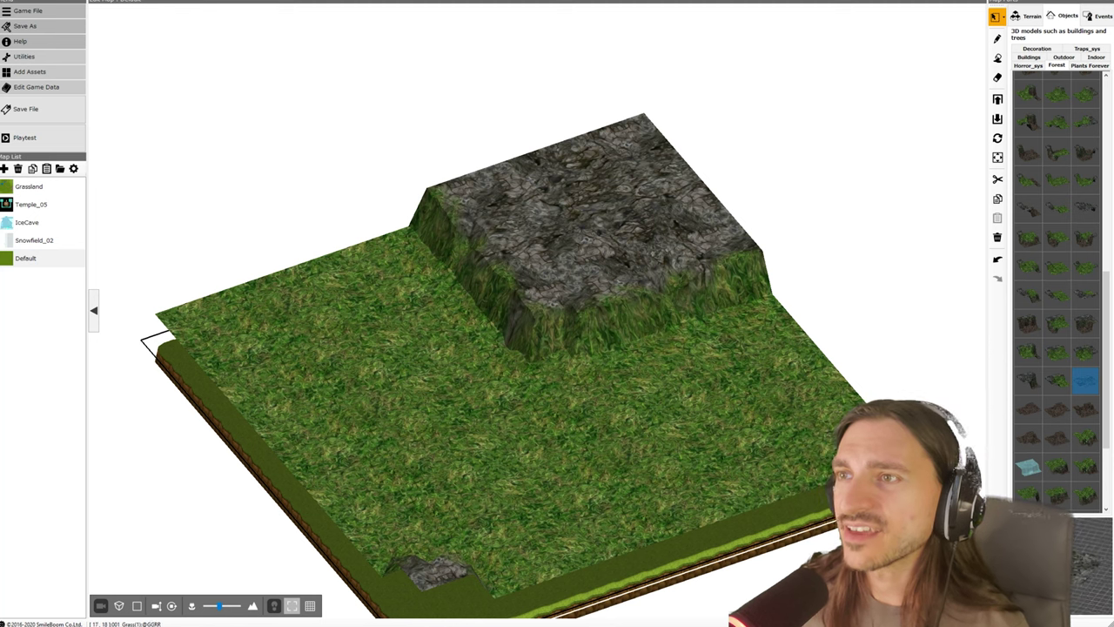
right_click_drag(556, 313, 557, 262)
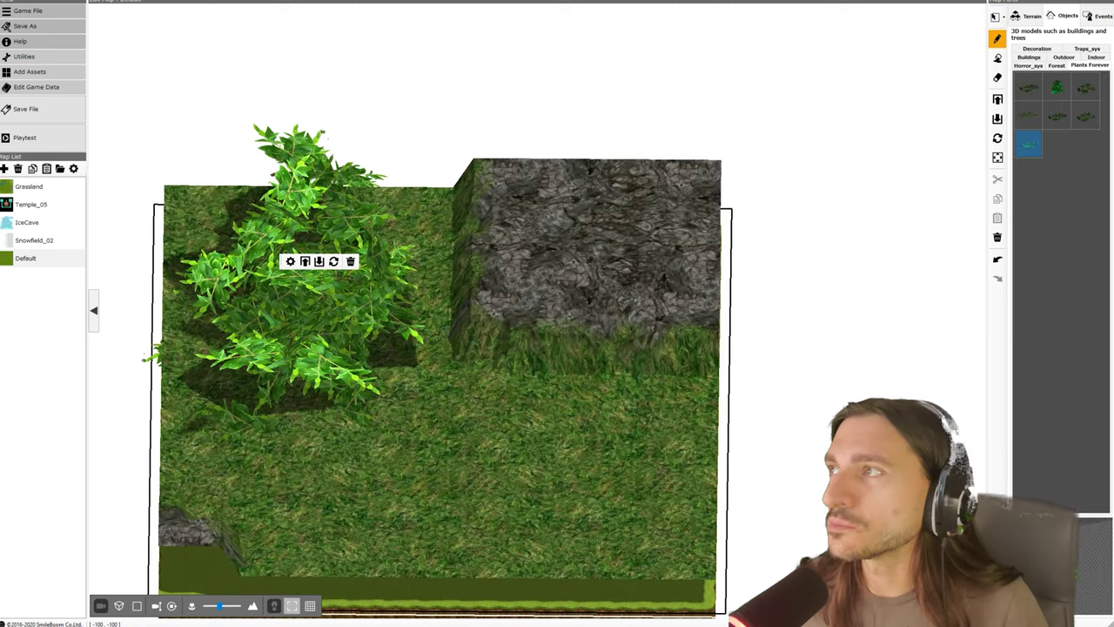
Place another plant from the Plants Forever objects on the grass, and view the shrubs beside the rock plateau
left_click(1056, 116)
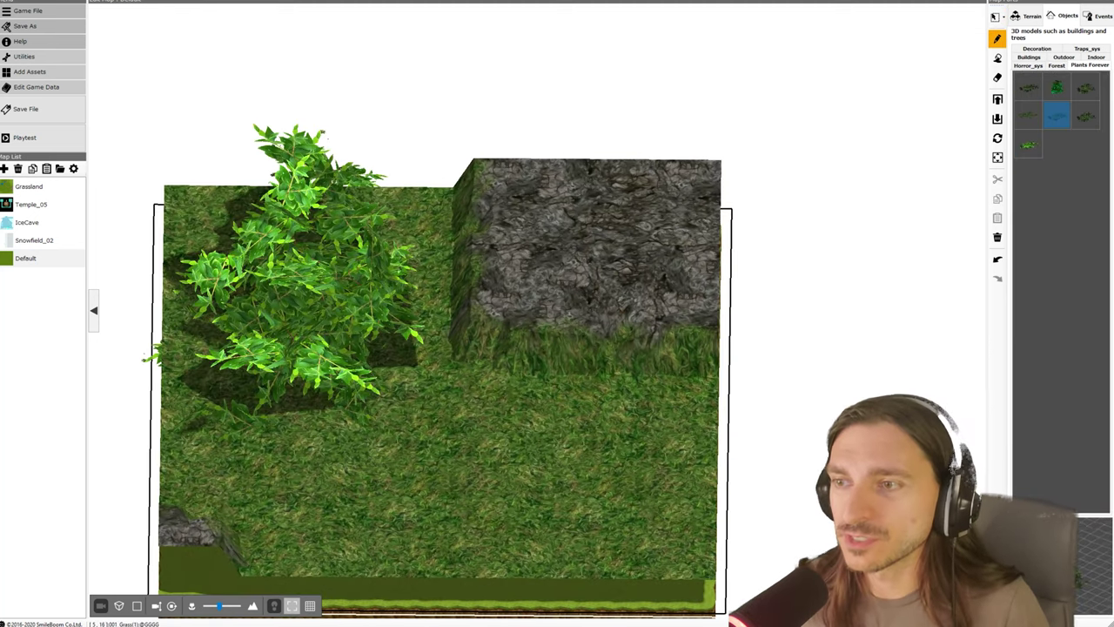
left_click(559, 424)
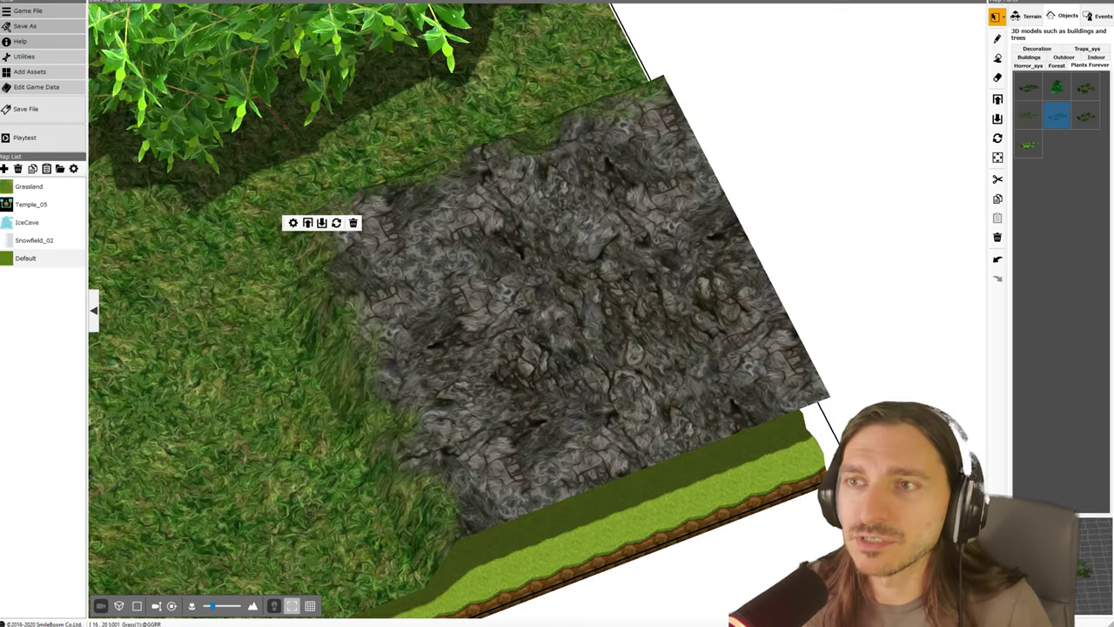
middle_click_drag(487, 288, 903, 596)
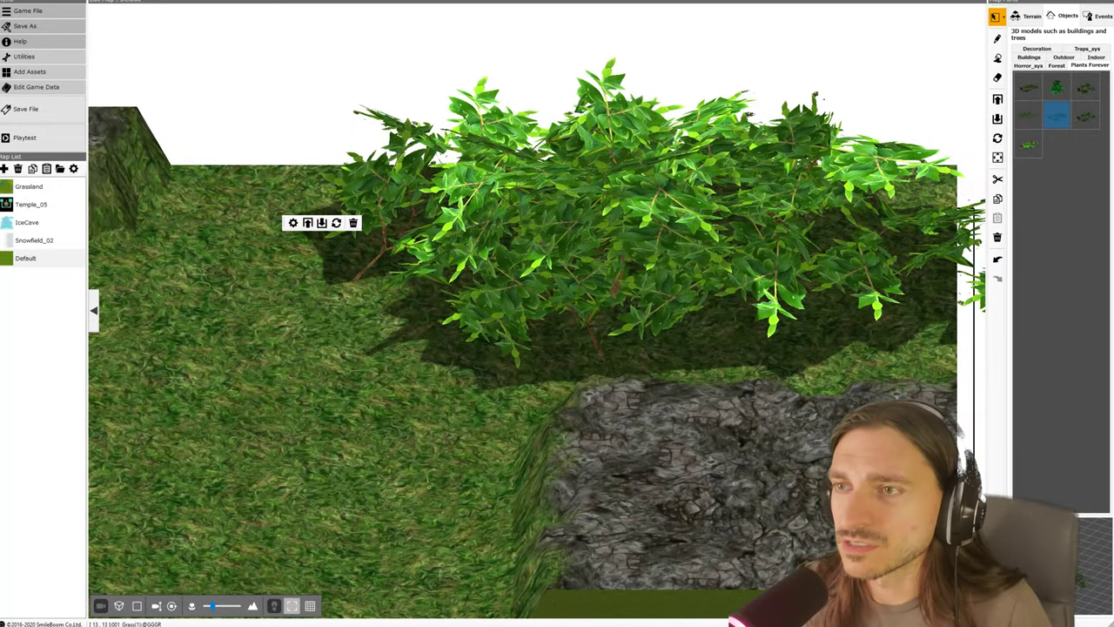
right_click_drag(522, 339, 675, 313)
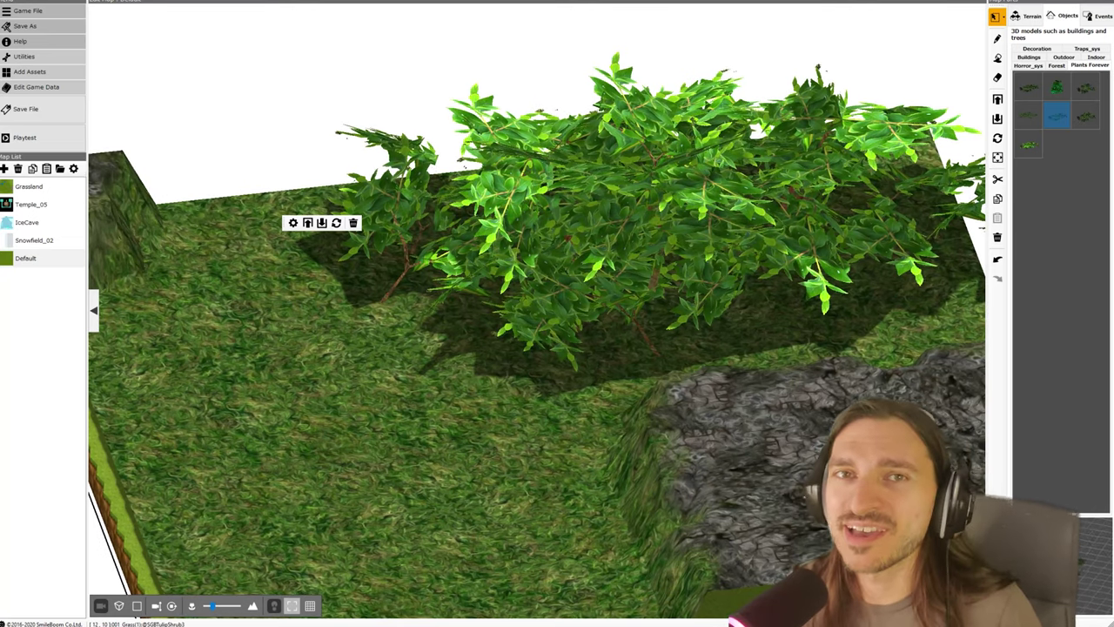
mouse_move(537, 313)
right_mouse_down()
mouse_move(678, 304)
mouse_move(531, 304)
right_mouse_up()
scroll(537, 313, "down", 5)
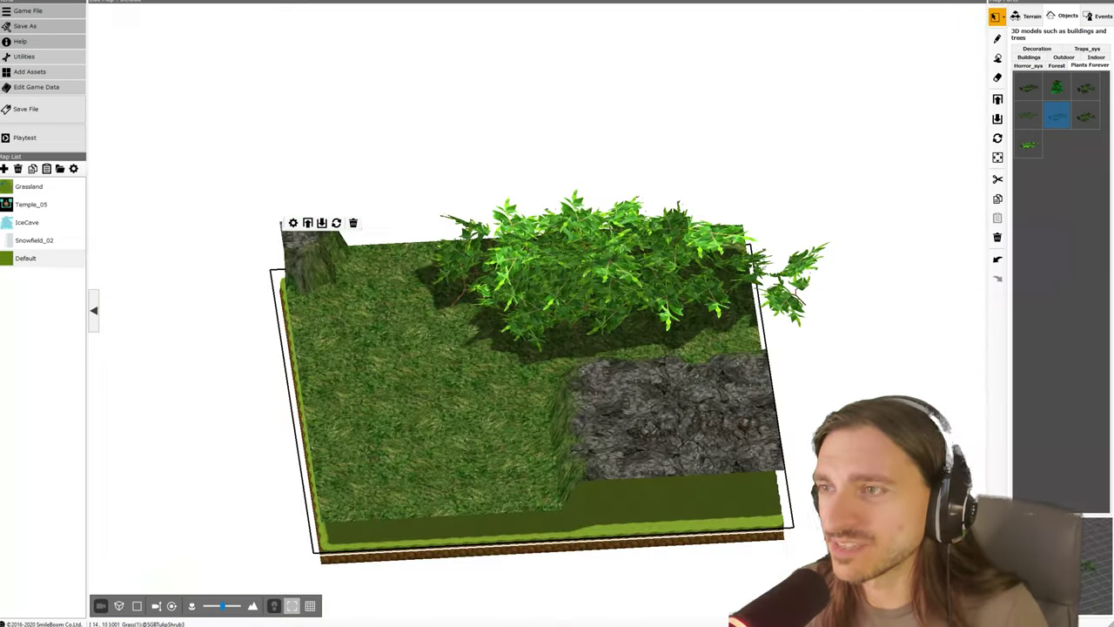
scroll(535, 374, "up", 5)
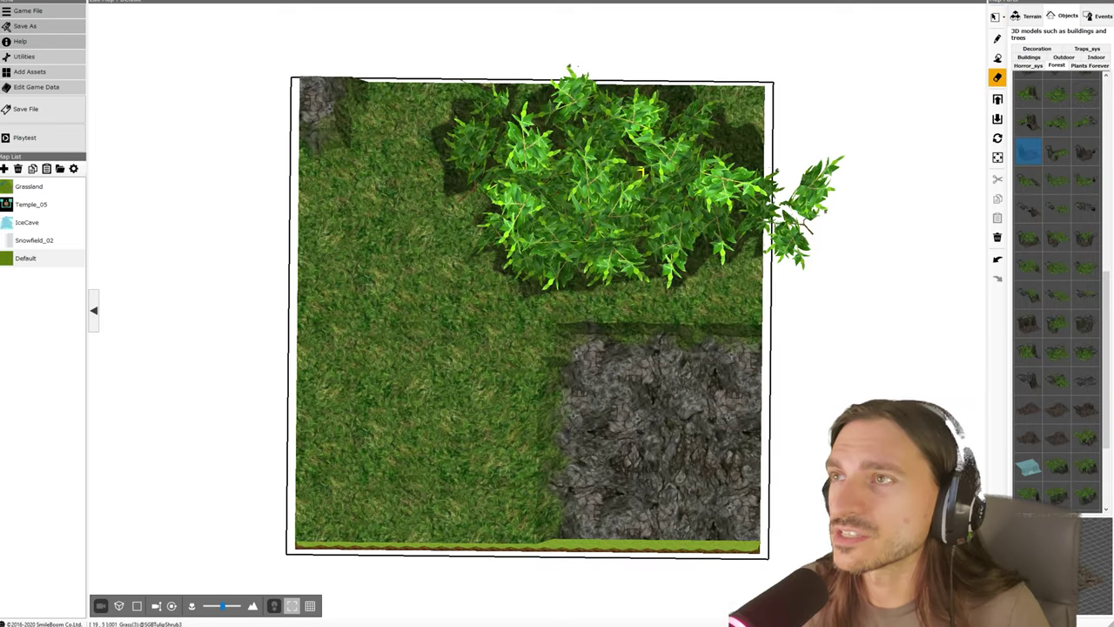
Erase the shrubs and Forest tiles from the Default map
left_click(635, 177)
left_click(376, 131)
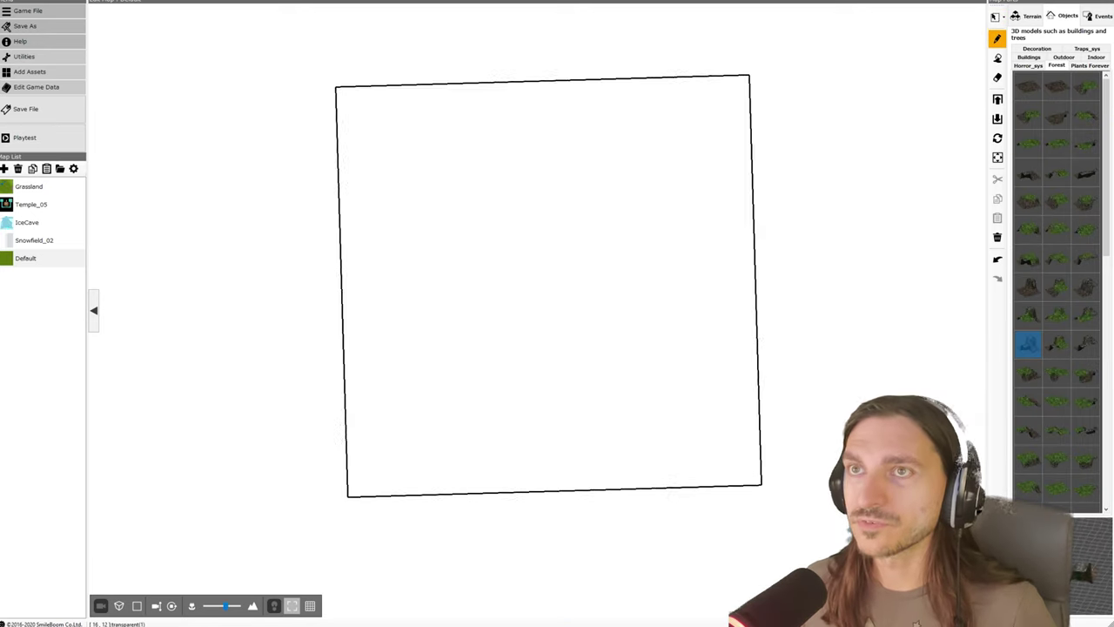
Place a GDDD Forest tile near the far right corner of the emptied map
right_click_drag(570, 252, 544, 253)
scroll(544, 252, "up", 2)
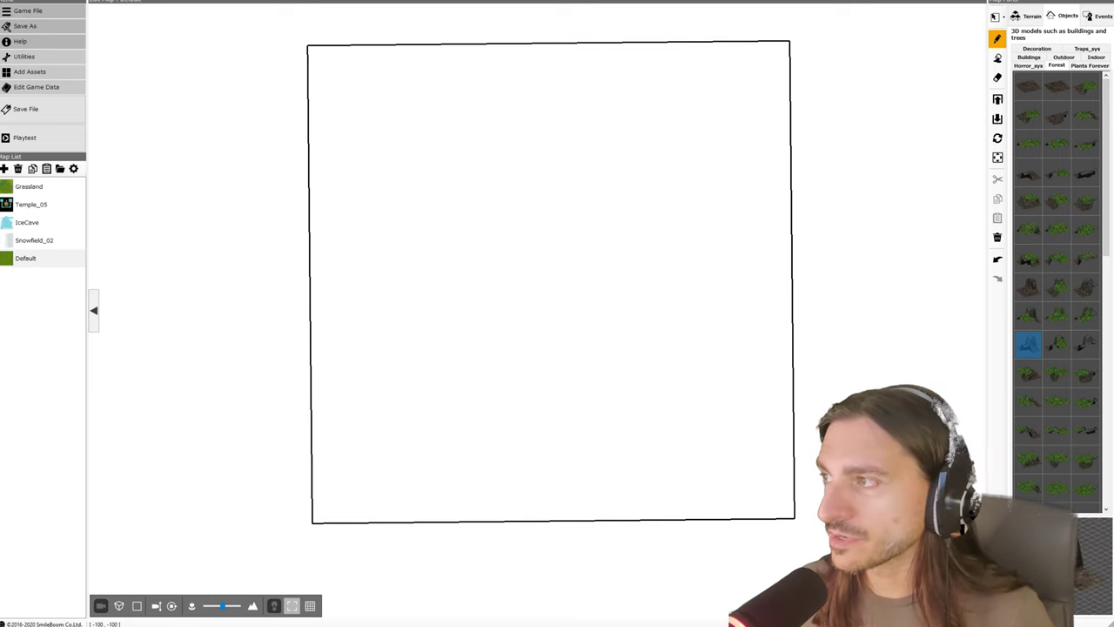
left_click(1028, 372)
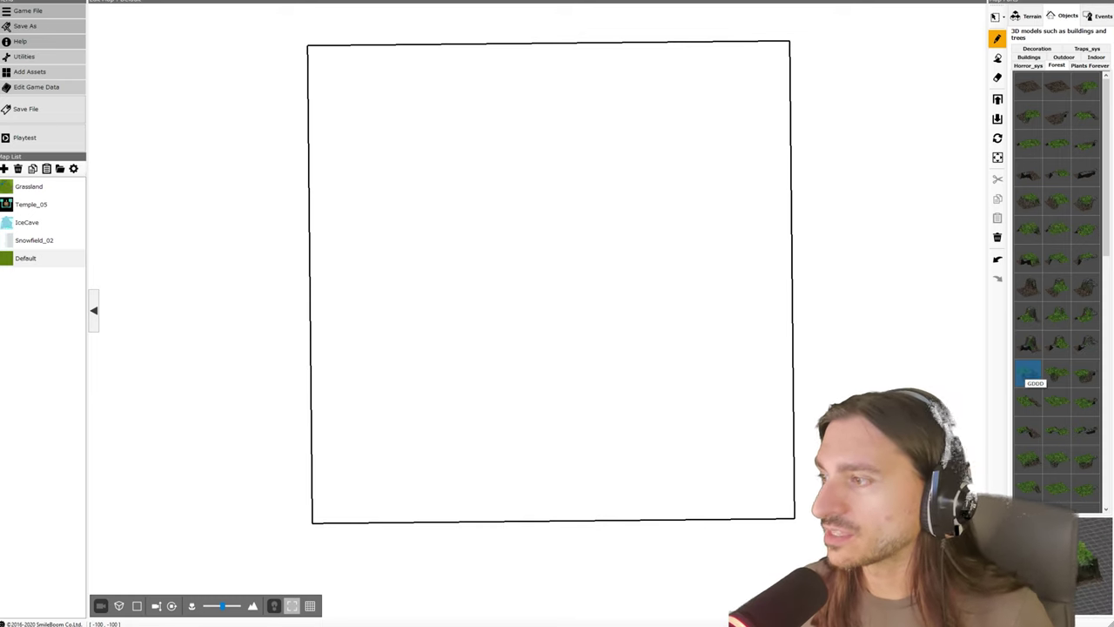
left_click(688, 141)
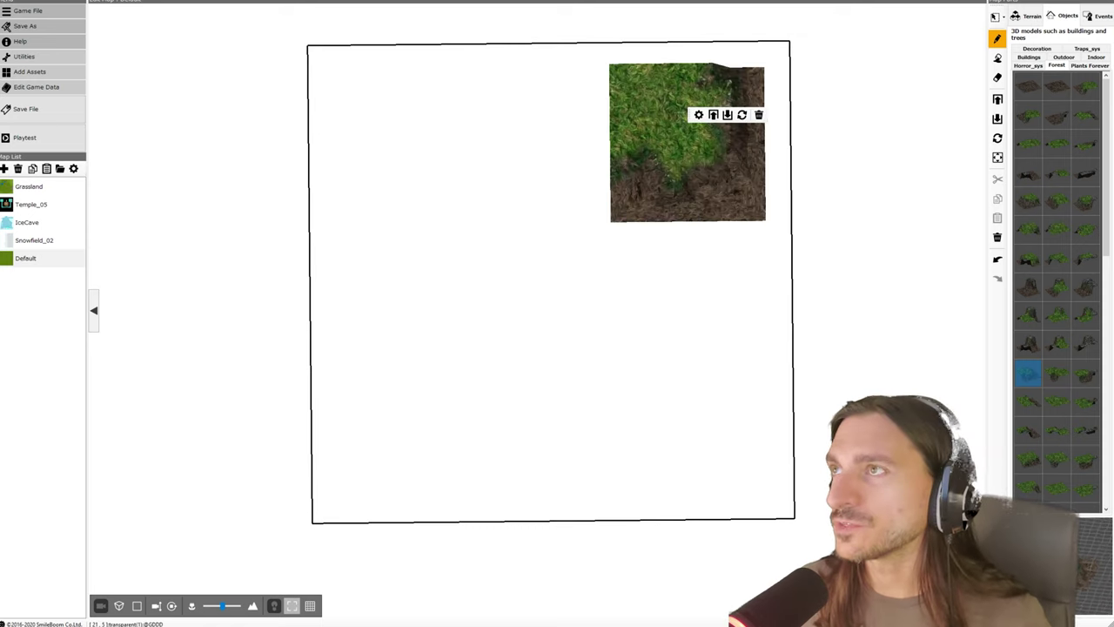
Undo the misplaced GDDD Forest tile and reposition it flush in the far right corner of the Default map
key("ctrl+z")
left_click(684, 138)
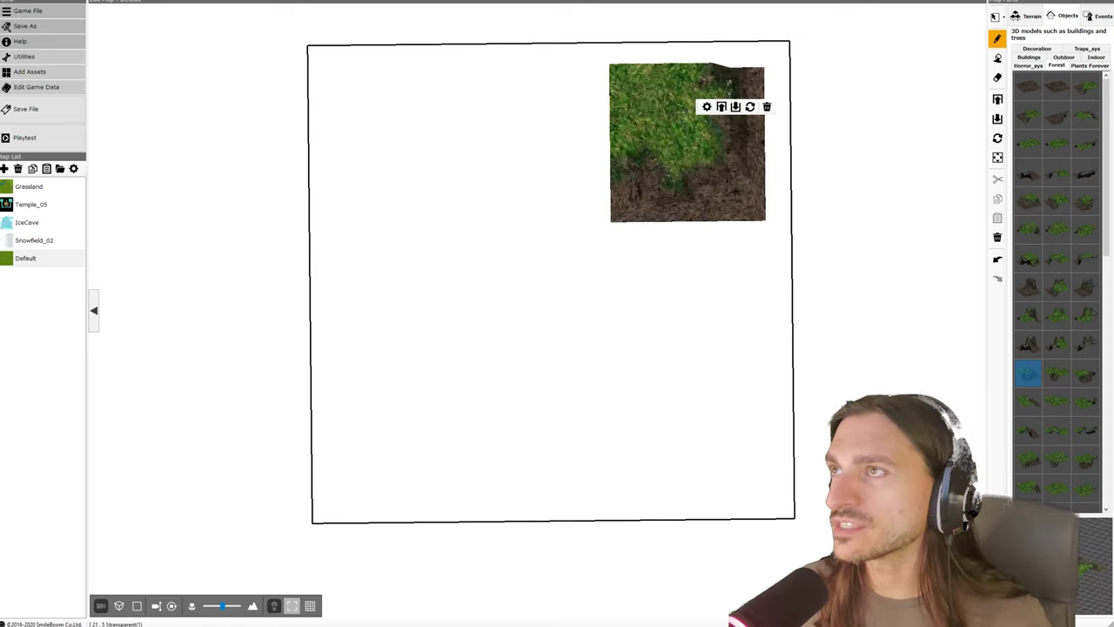
key("ctrl+z")
left_click(693, 125)
key("ctrl+z")
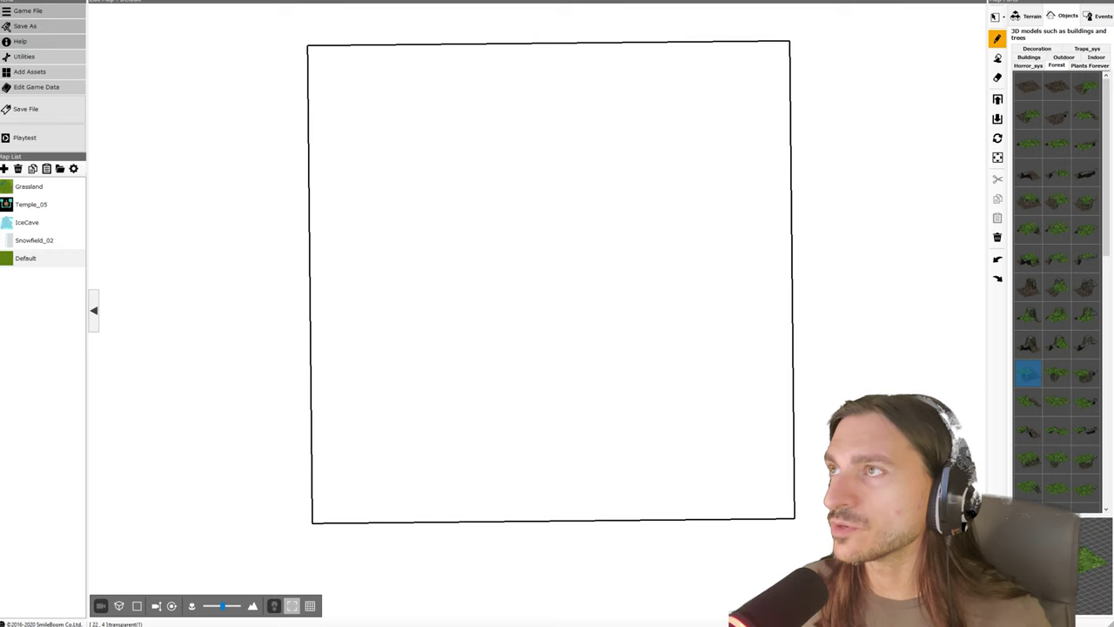
key("ctrl+y")
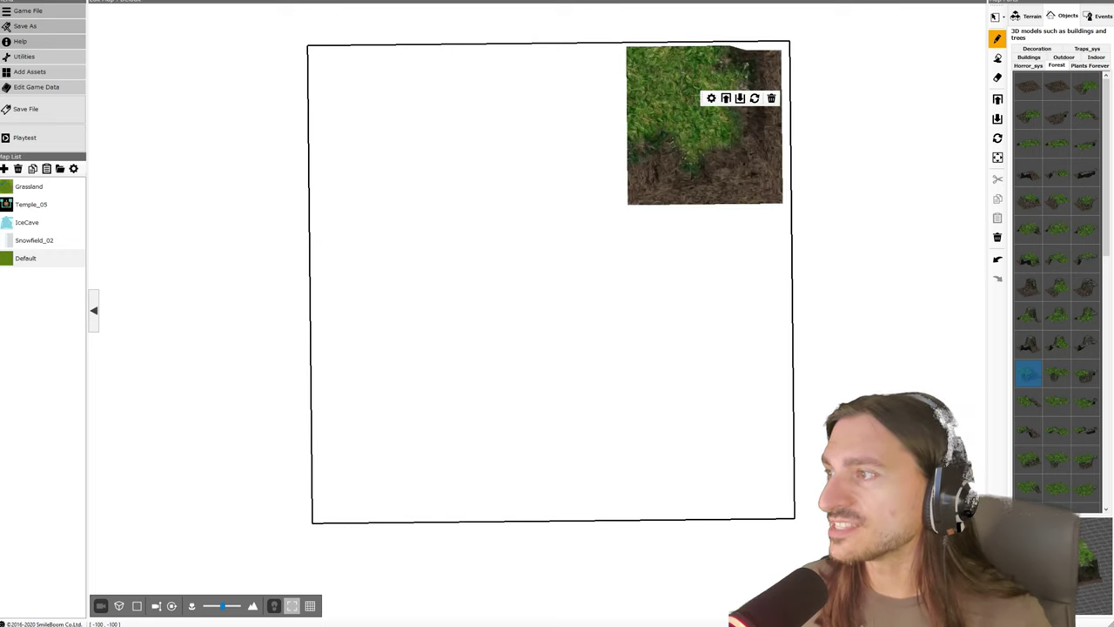
Place a GDGD tile beside the corner tile and rotate it so the dirt edges line up
left_click(1027, 401)
left_click(540, 120)
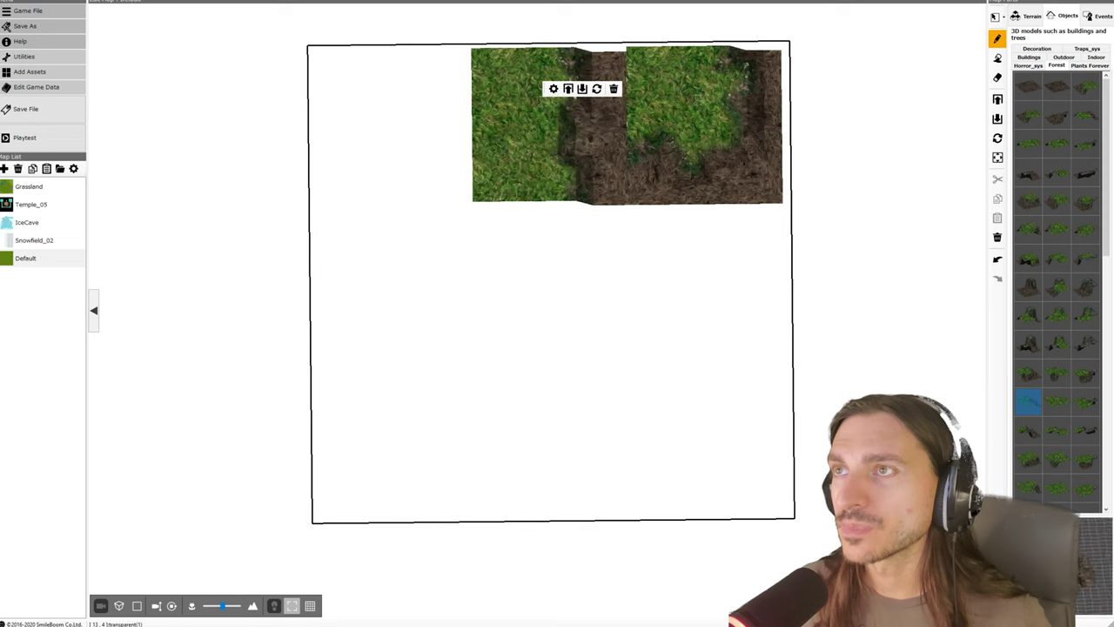
left_click(596, 89)
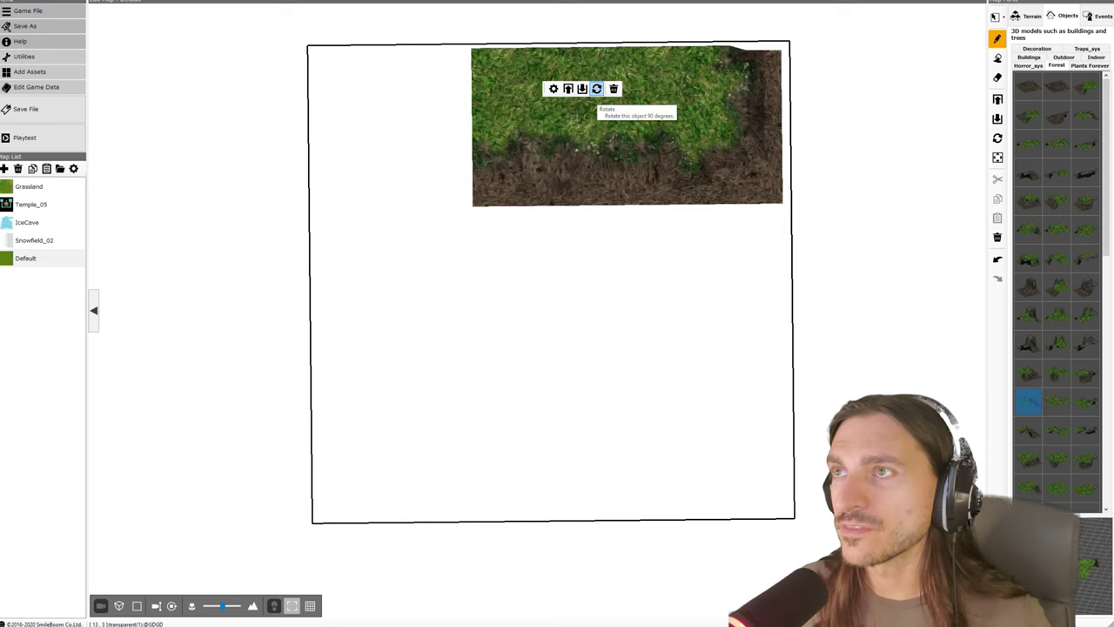
Place a GDGG tile in the far left corner, rotated to continue the dirt edge, and a GDGR tile directly in front of it
left_click(1057, 401)
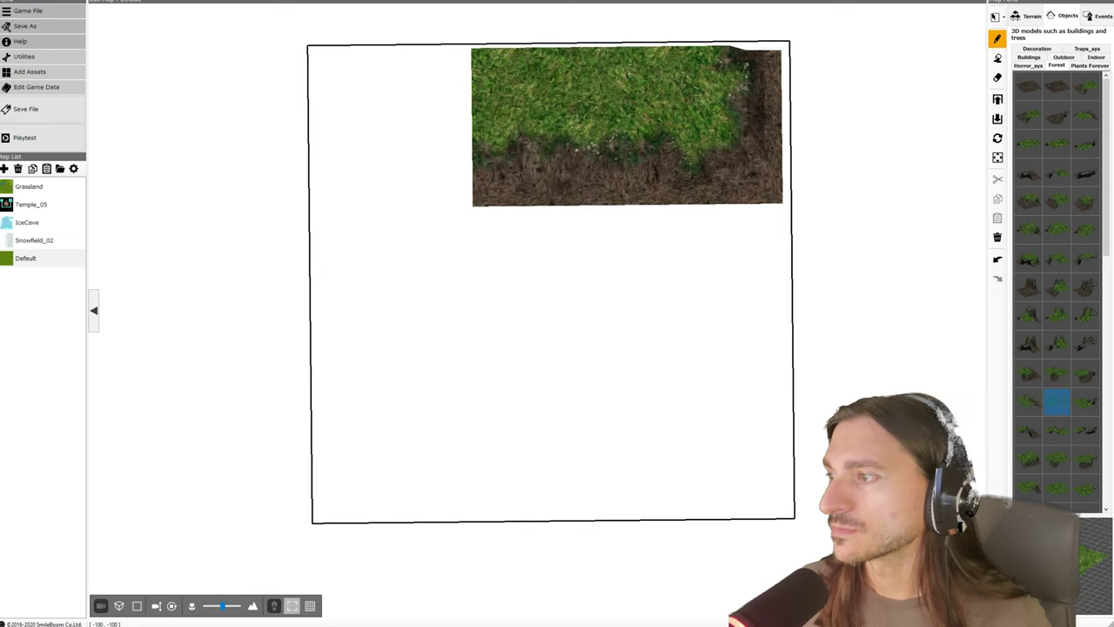
left_click(387, 120)
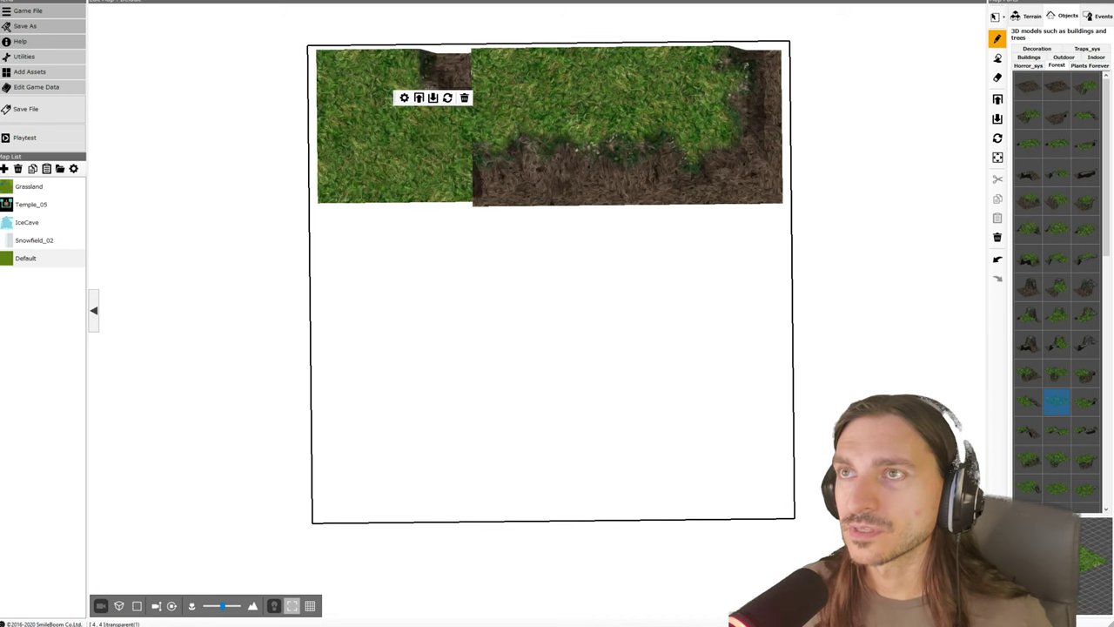
key("ctrl+z")
key("ctrl+y")
left_click(447, 97)
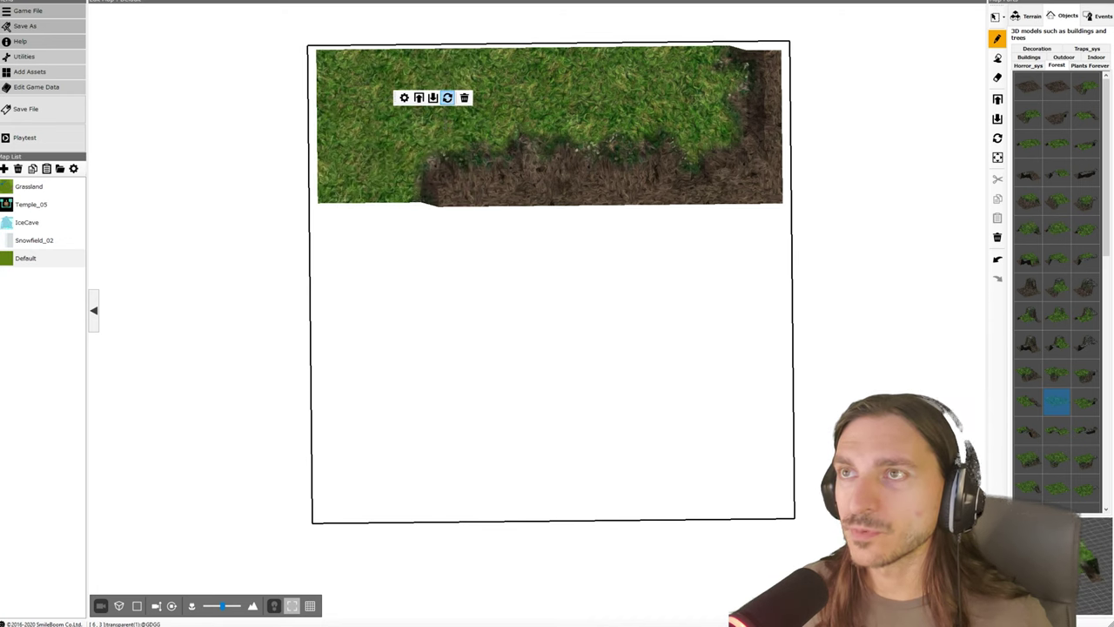
left_click(447, 97)
left_click(447, 98)
left_click(447, 98)
left_click(448, 97)
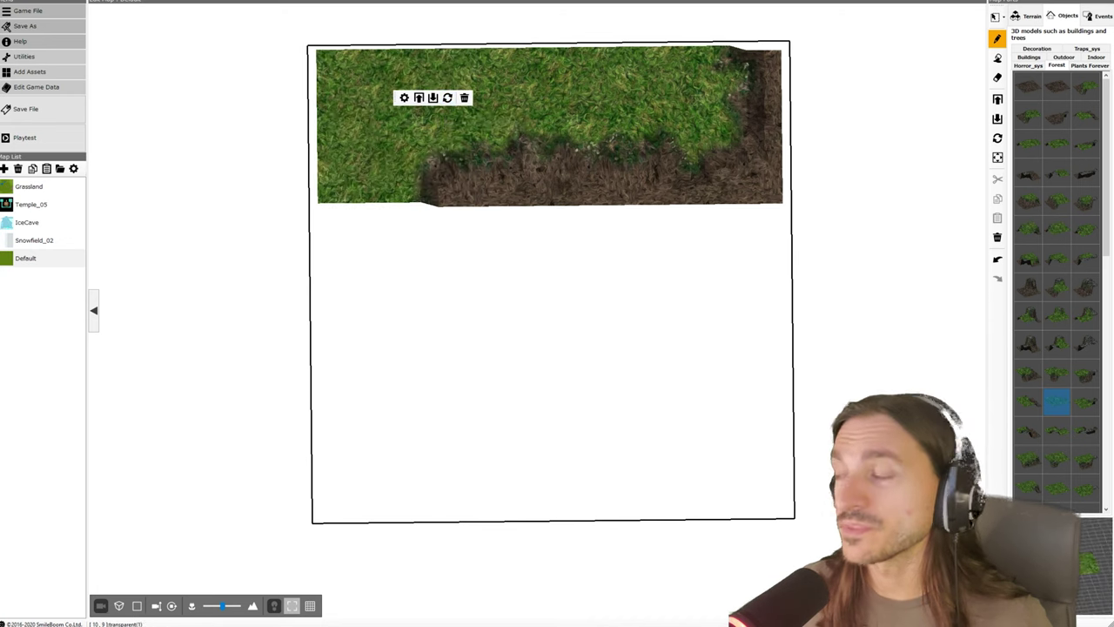
left_click(1086, 401)
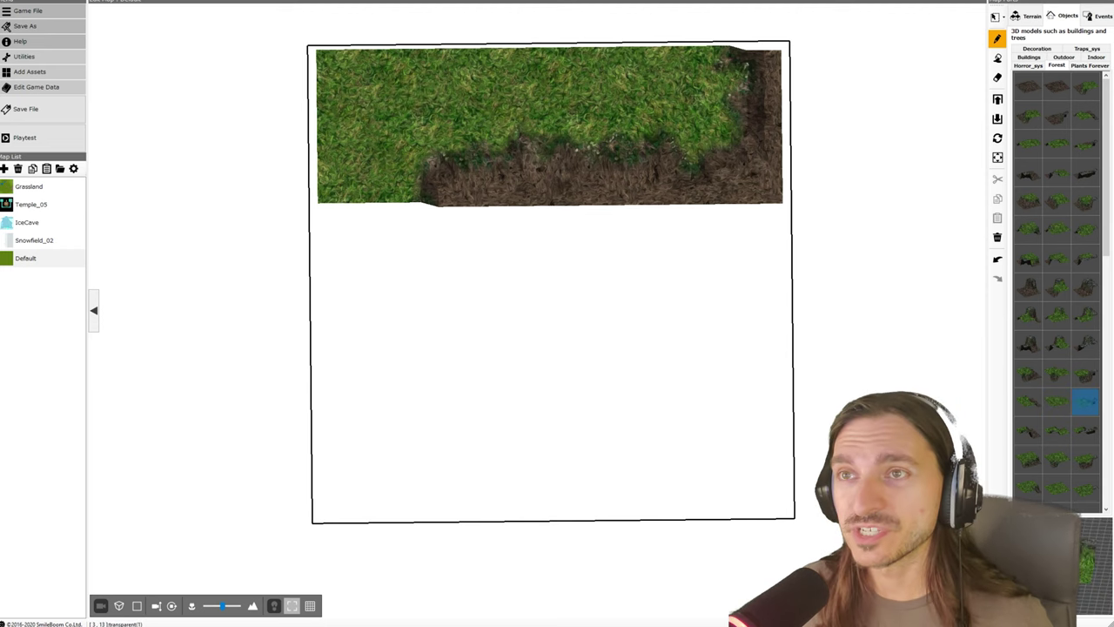
left_click(388, 287)
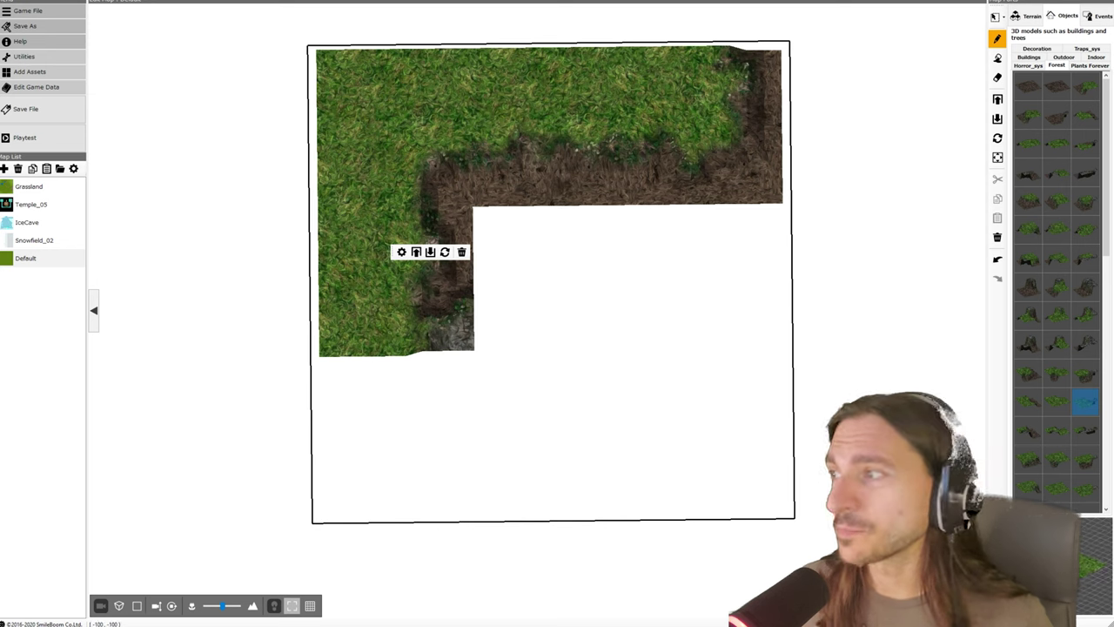
Try a rotated GDRD tile in the near left corner, inspect its join with the grass edge, and delete it
left_click(1027, 431)
left_click(389, 450)
key("ctrl+z")
left_click(389, 433)
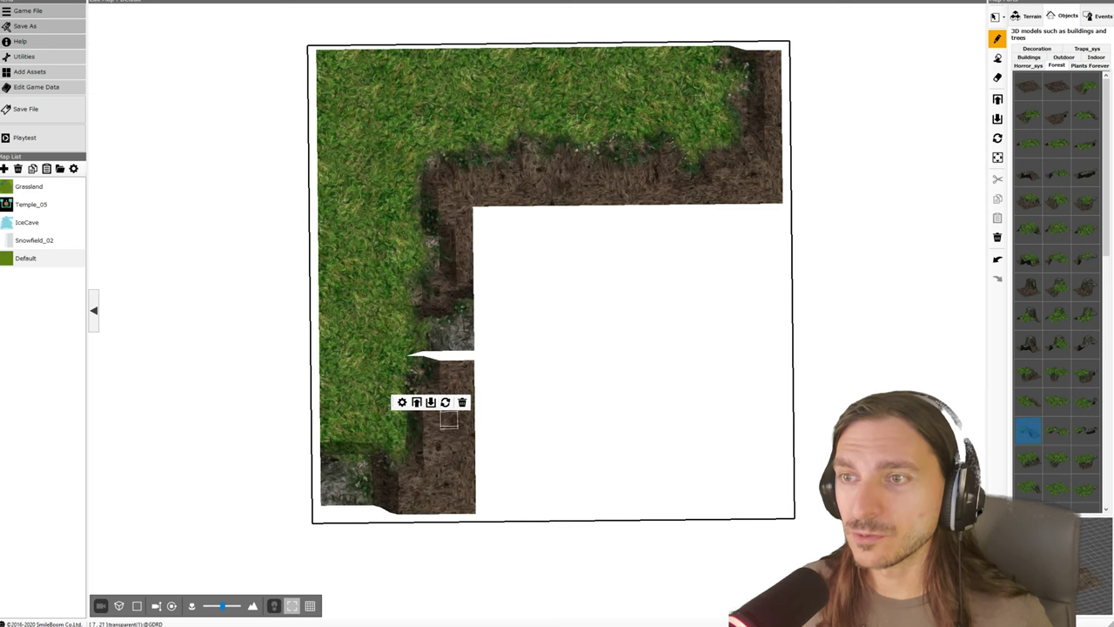
left_click(444, 402)
left_click(445, 402)
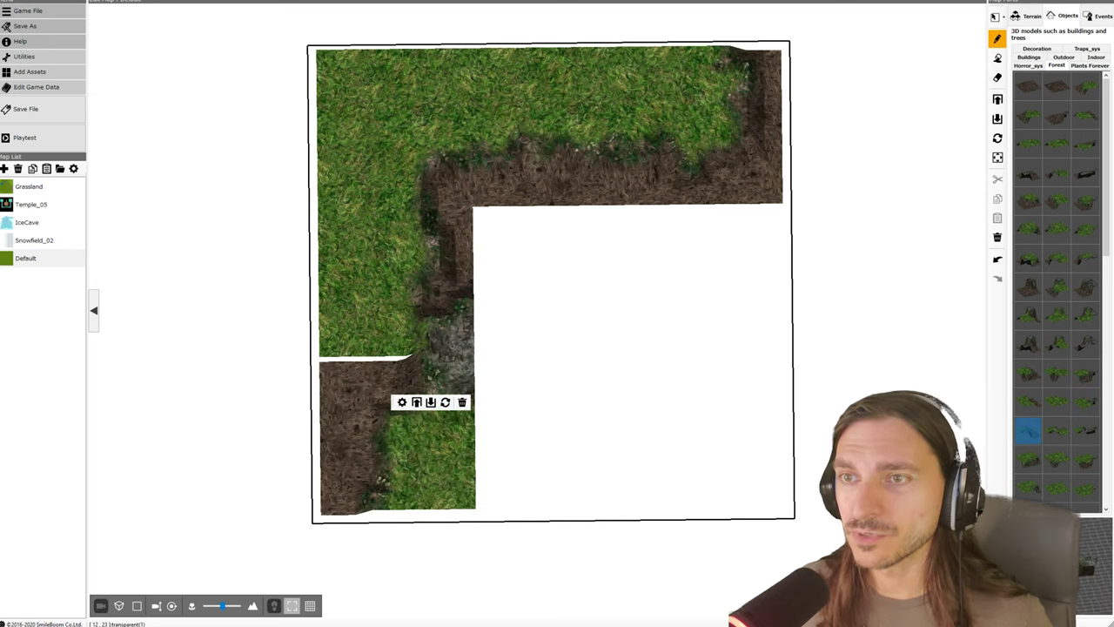
middle_click_drag(525, 450, 489, 477)
scroll(489, 476, "up", 2)
right_click_drag(489, 477, 626, 351)
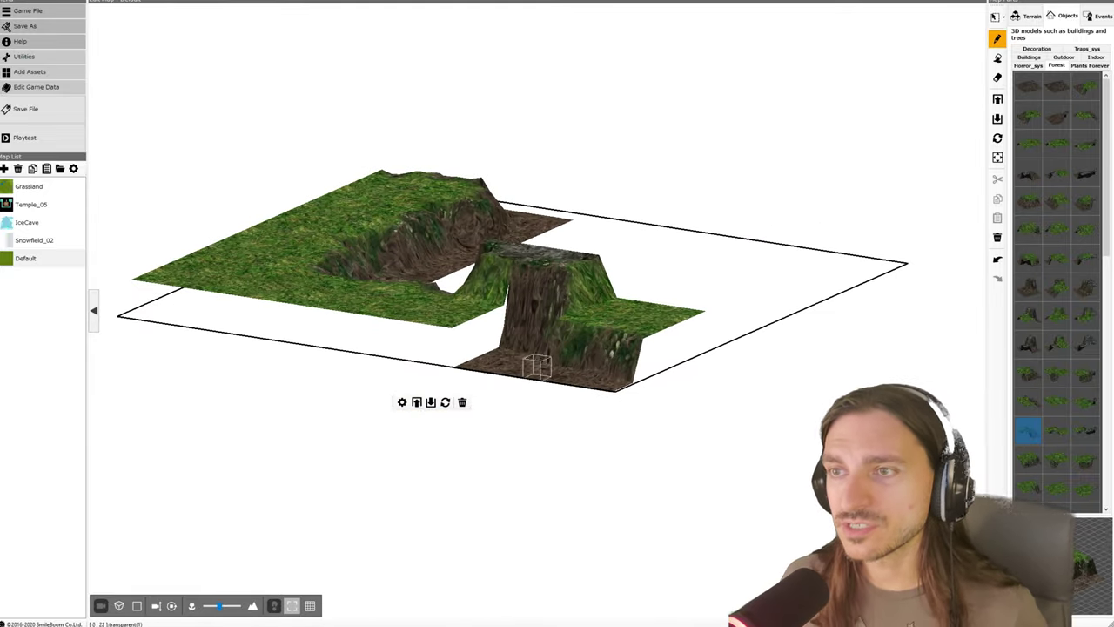
right_click_drag(557, 350, 480, 479)
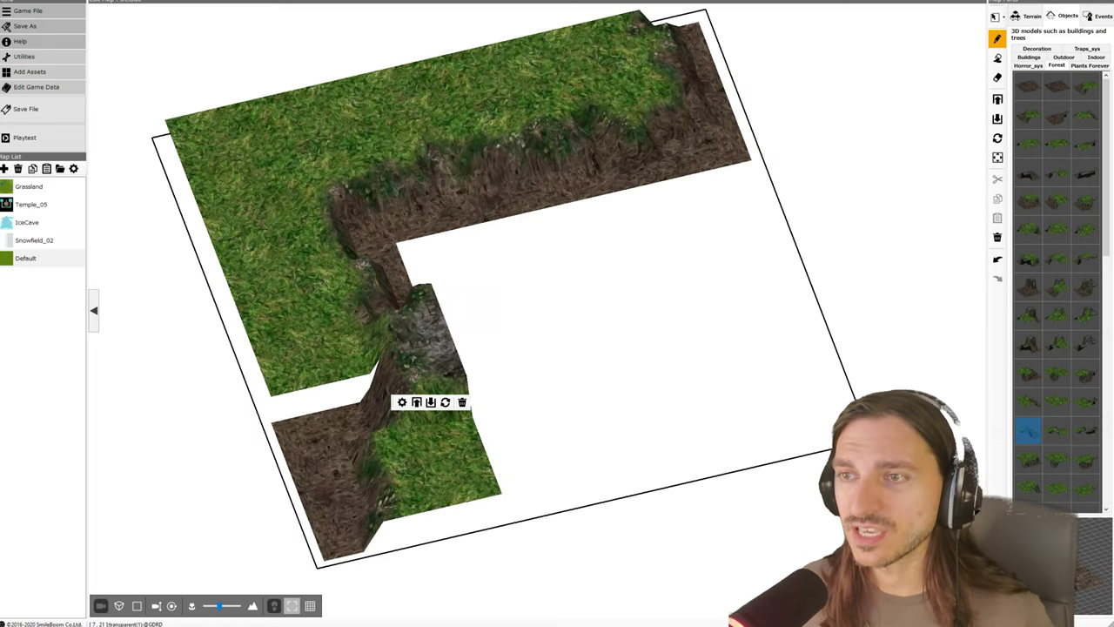
right_click(388, 452)
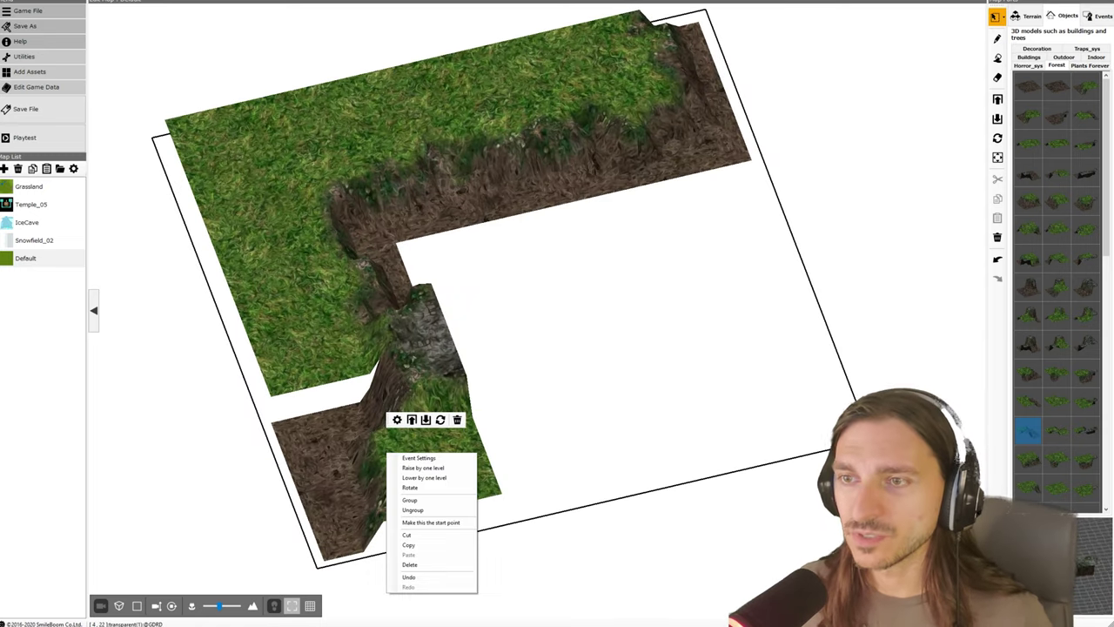
left_click(457, 420)
Try a GGDD tile in the near left corner in different rotations, check the join, and delete it
left_click(1028, 458)
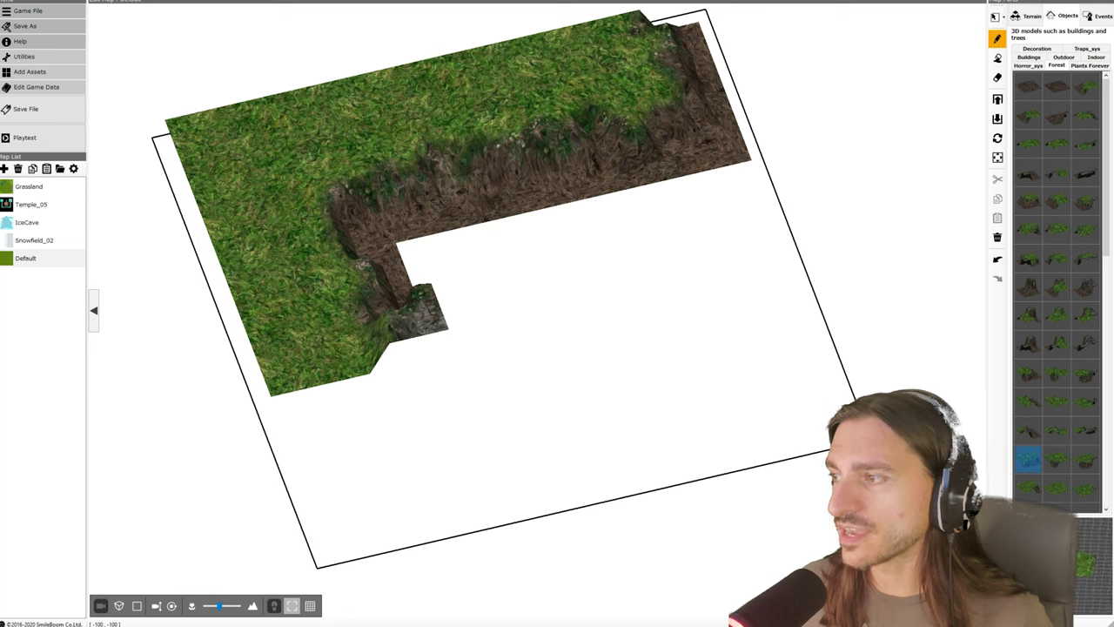
right_click_drag(602, 338, 525, 377)
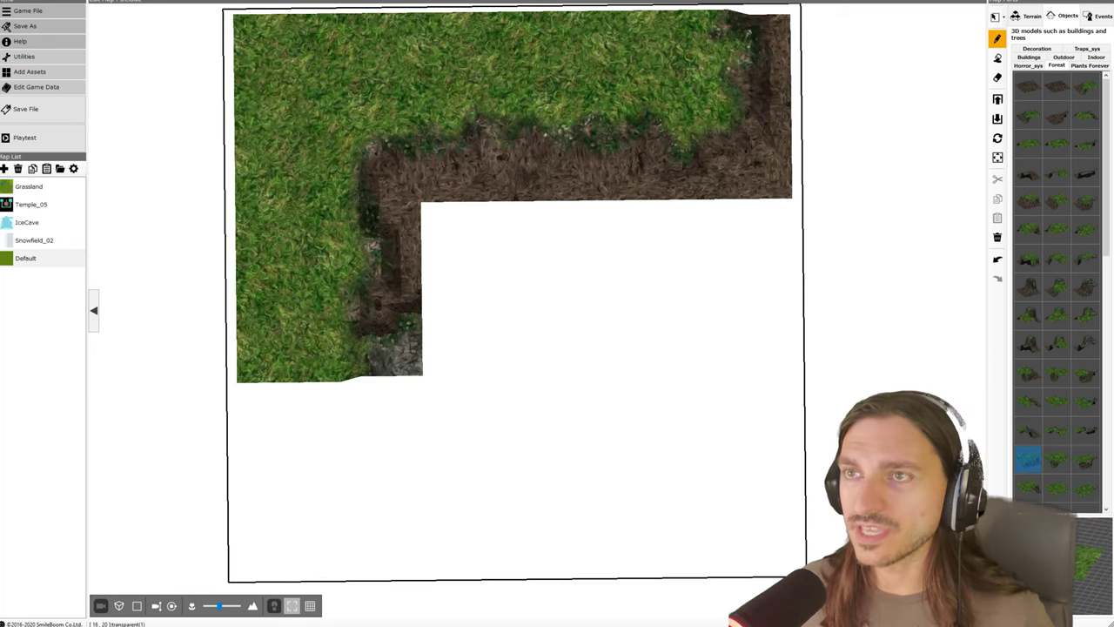
scroll(525, 377, "down", 1)
left_click(365, 436)
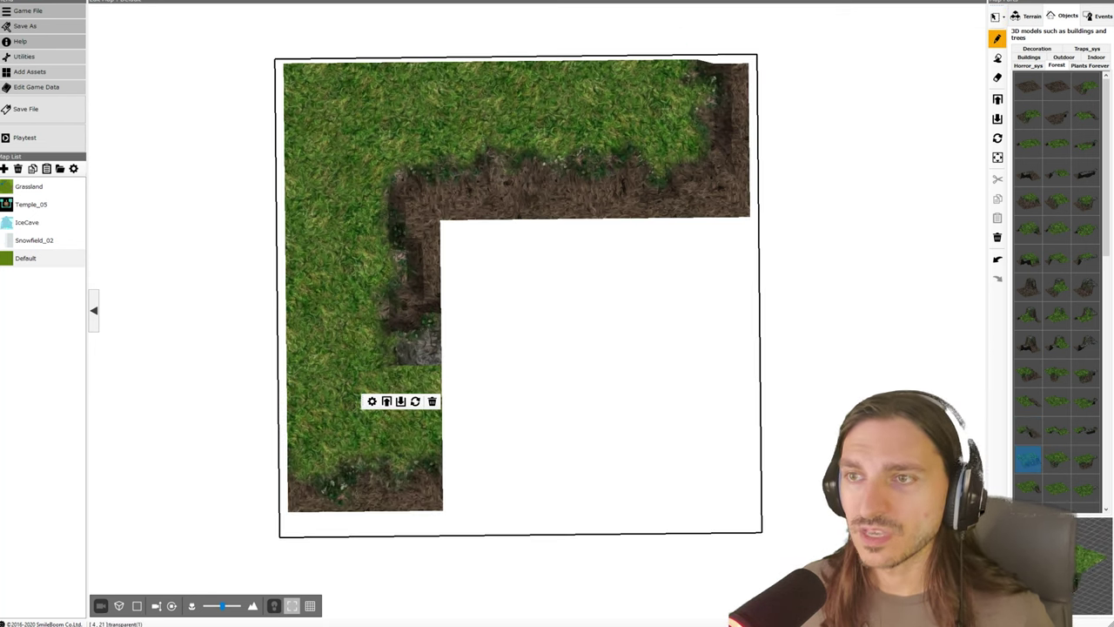
left_click(415, 402)
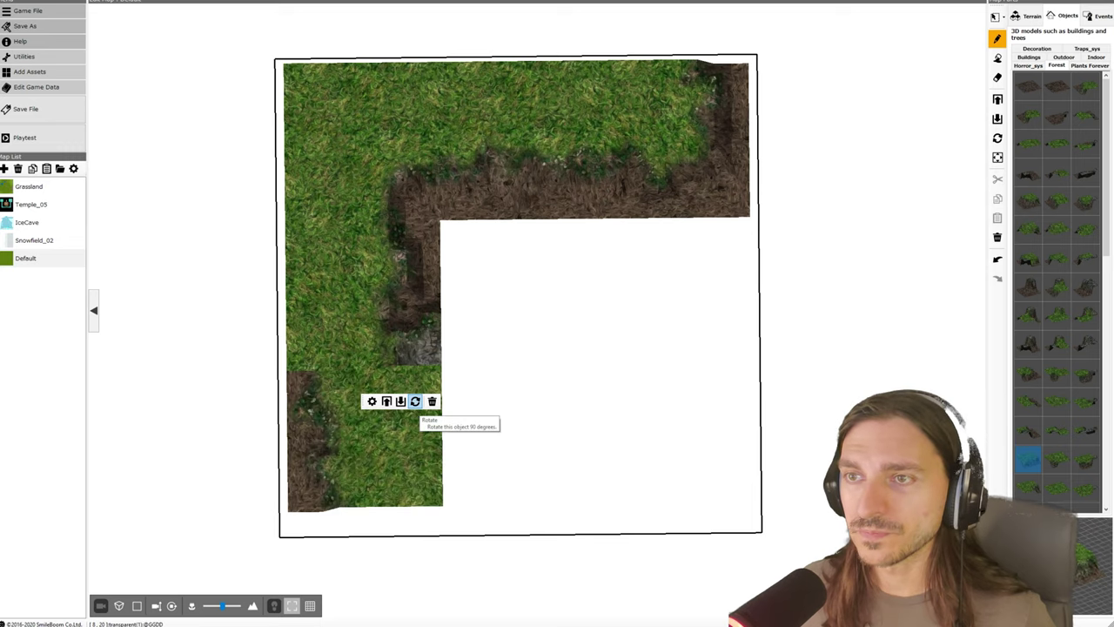
left_click(415, 401)
right_click_drag(488, 435, 388, 432)
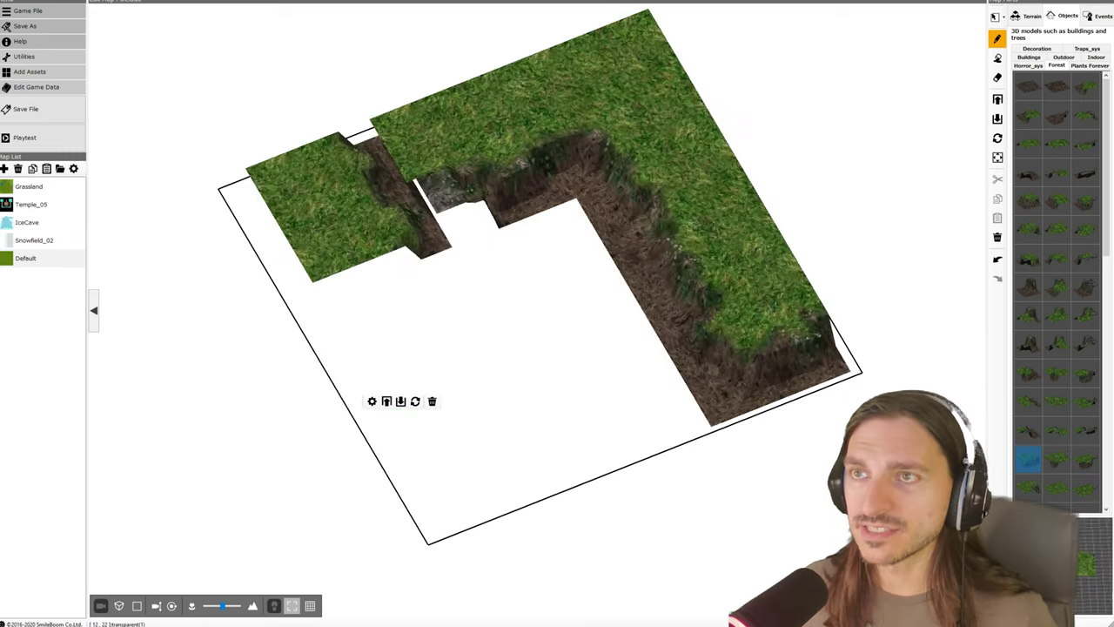
left_click(431, 401)
Try a GGGD tile in the near left corner, rotate it against the rock edge, and delete it
right_click_drag(432, 401, 430, 313)
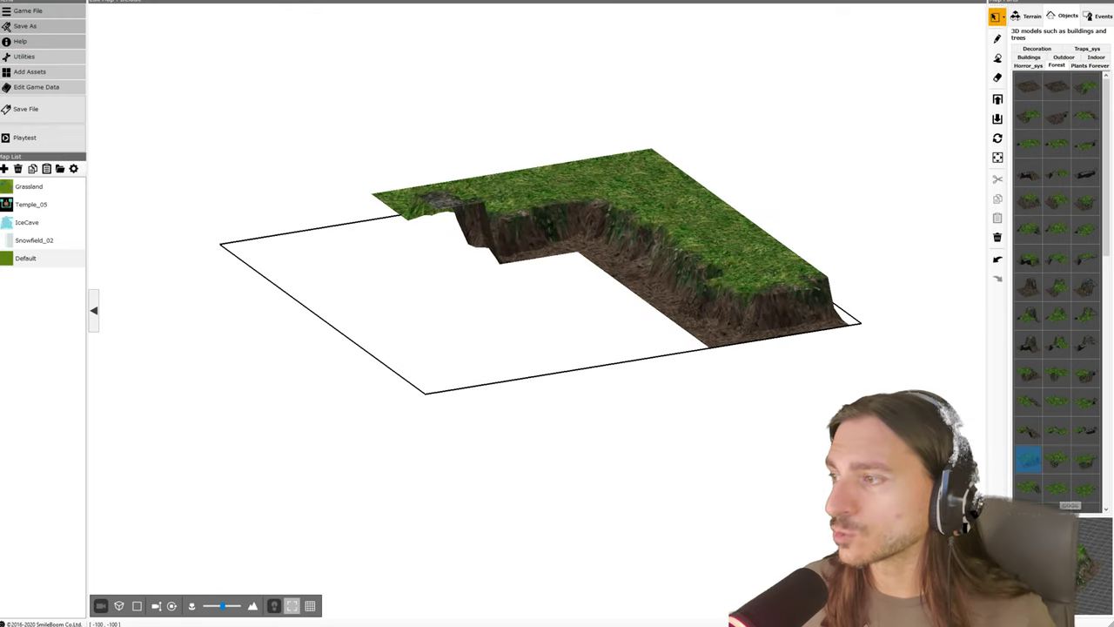
left_click(1056, 488)
right_click_drag(488, 330, 592, 435)
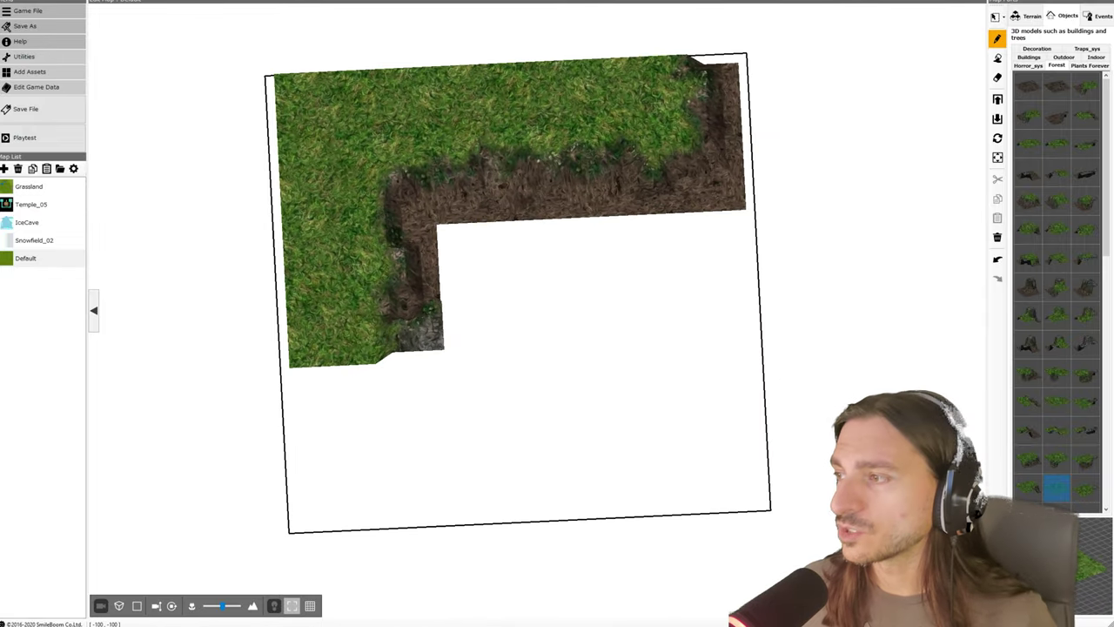
left_click(362, 419)
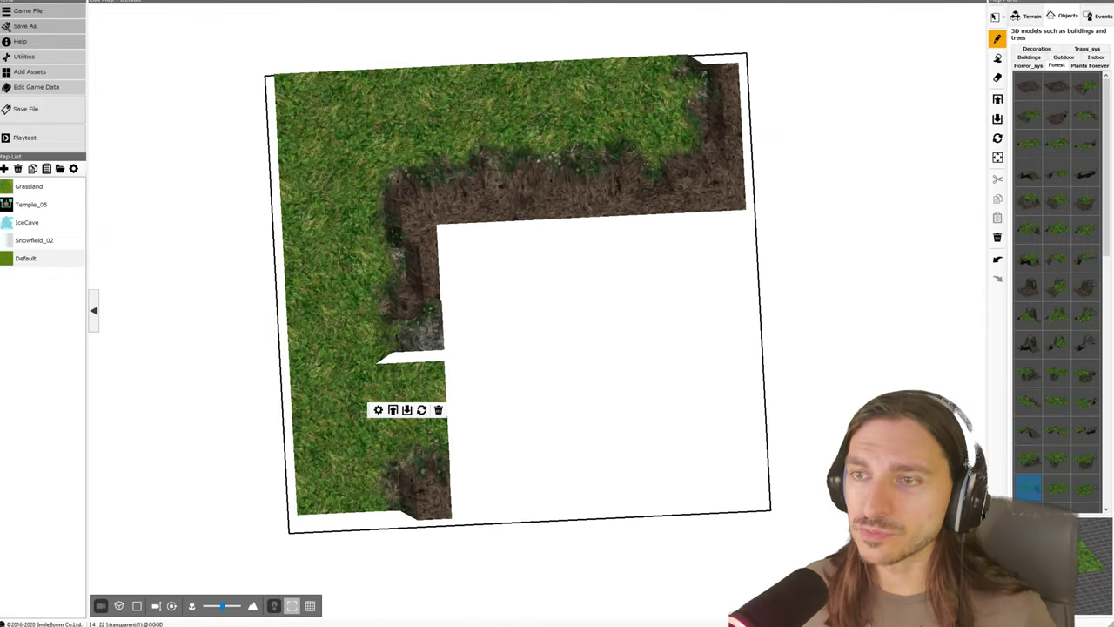
left_click(421, 409)
left_click(421, 409)
left_click(422, 409)
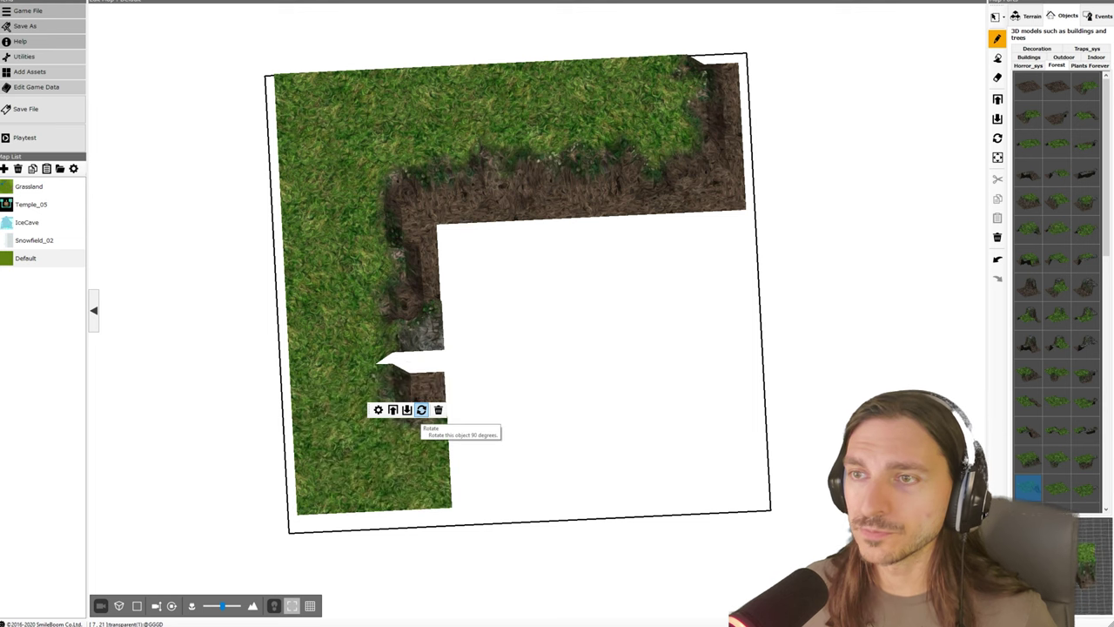
left_click(438, 409)
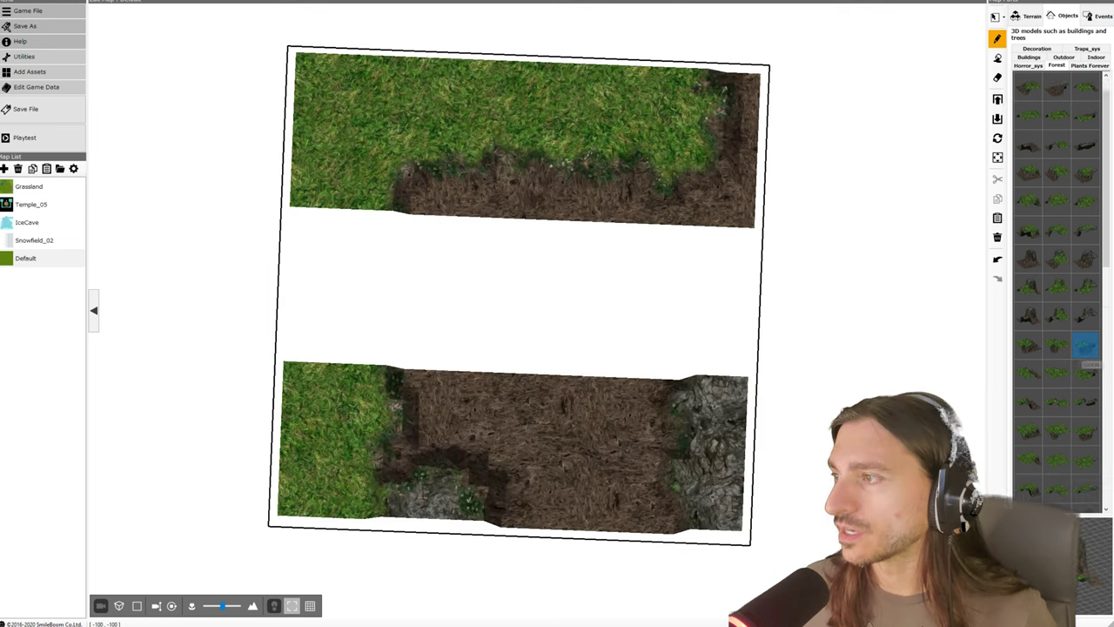
scroll(1063, 386, "down", 1)
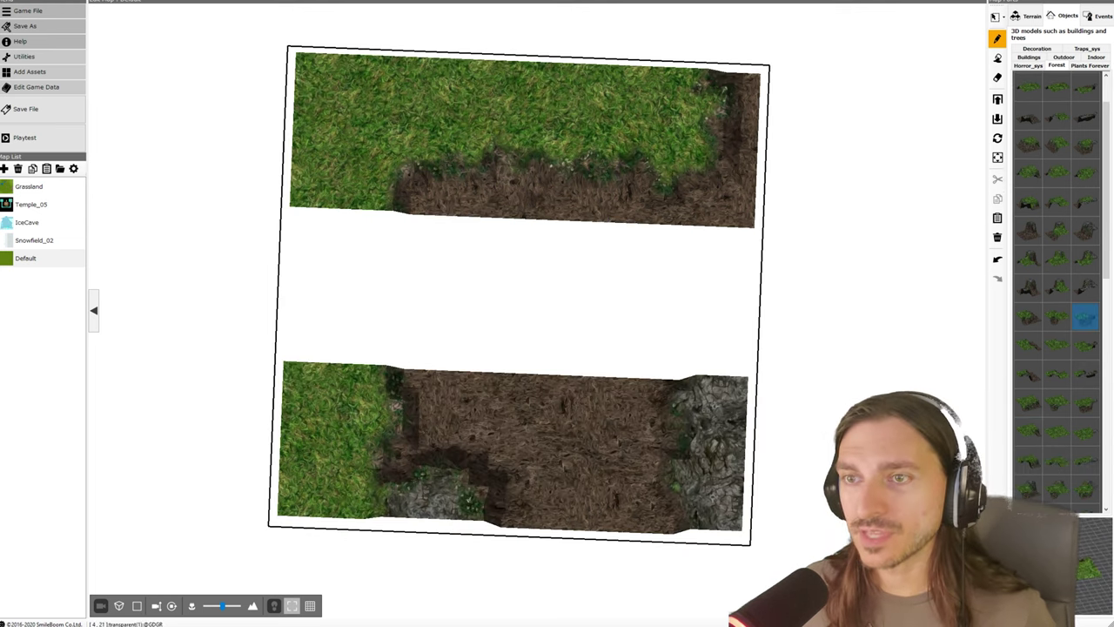
right_click(359, 439)
right_click(359, 439)
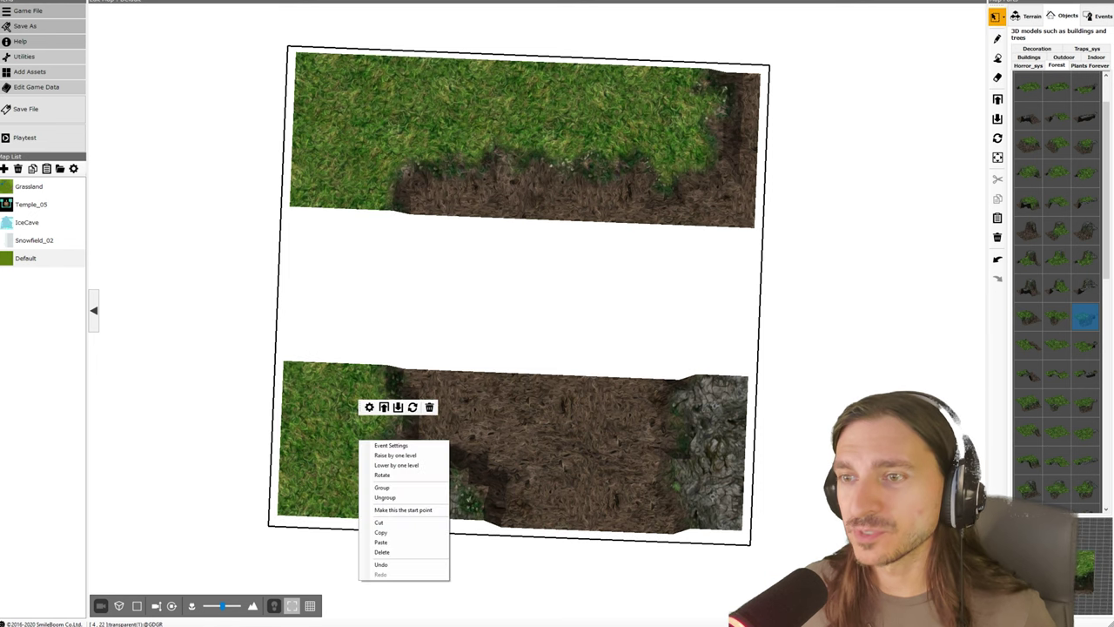
left_click(665, 463)
Move the far row of grass and dirt tiles forward to close the gap to the tiles along the near edge
left_click(1056, 489)
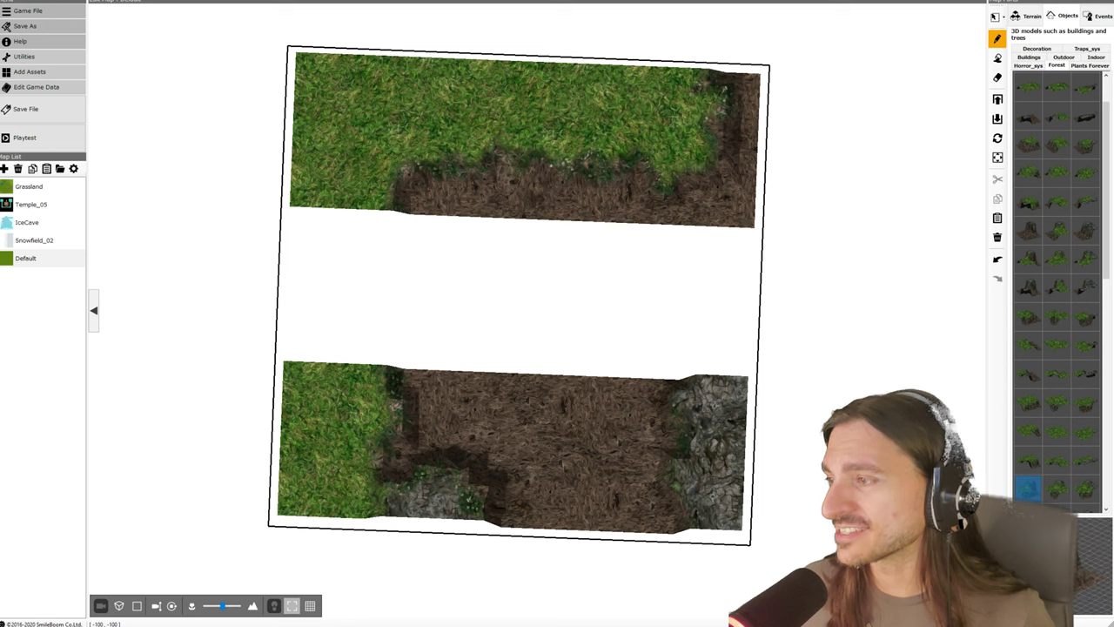
left_click(1028, 318)
left_click_drag(677, 143, 671, 298)
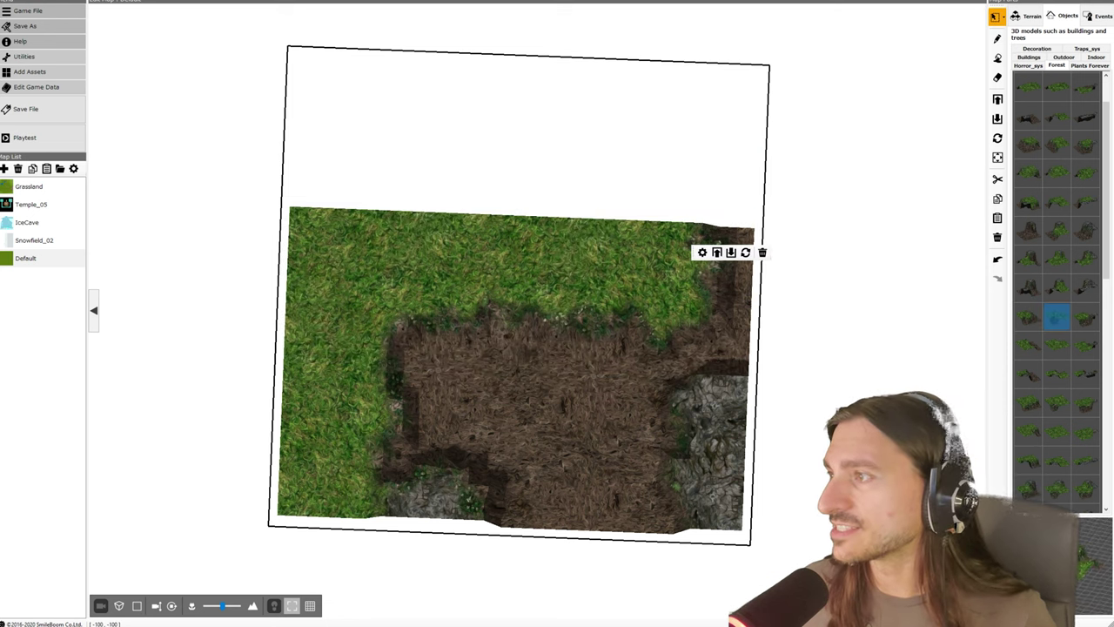
Fill the empty far row of the map with grass Forest tiles and view the joined terrain
left_click(1056, 345)
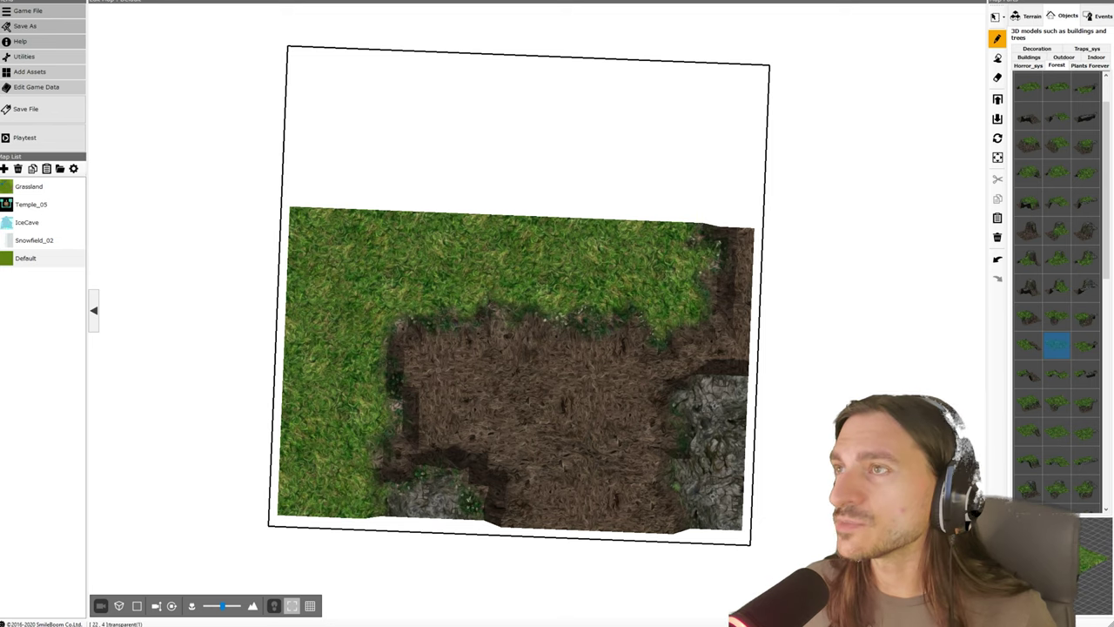
left_click(684, 131)
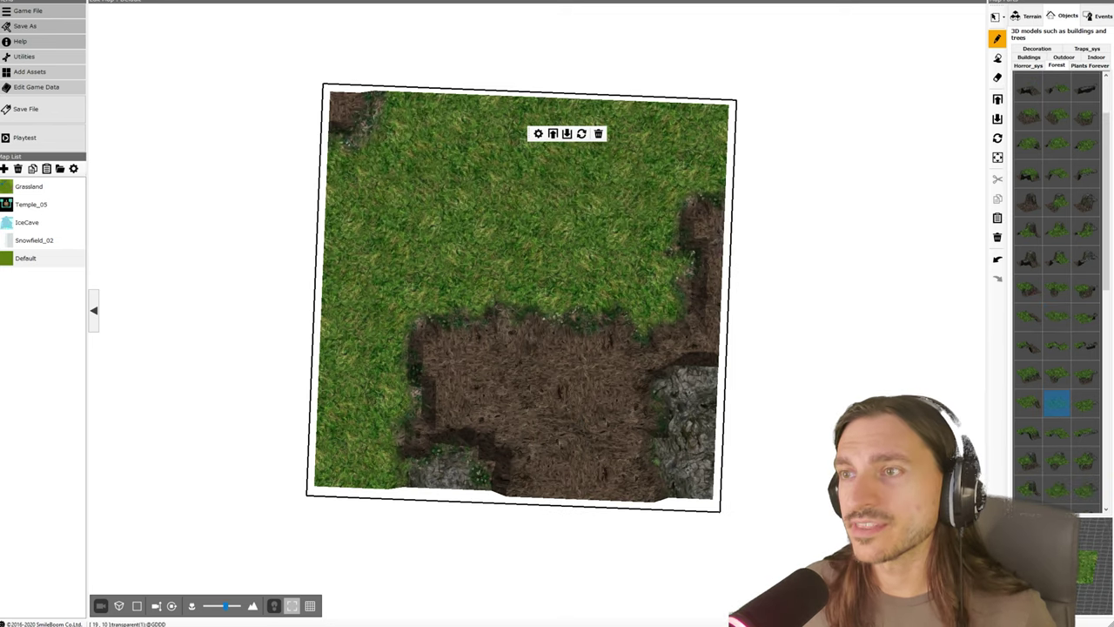
middle_click_drag(565, 253, 631, 143)
scroll(602, 256, "up", 3)
right_click_drag(514, 331, 592, 374)
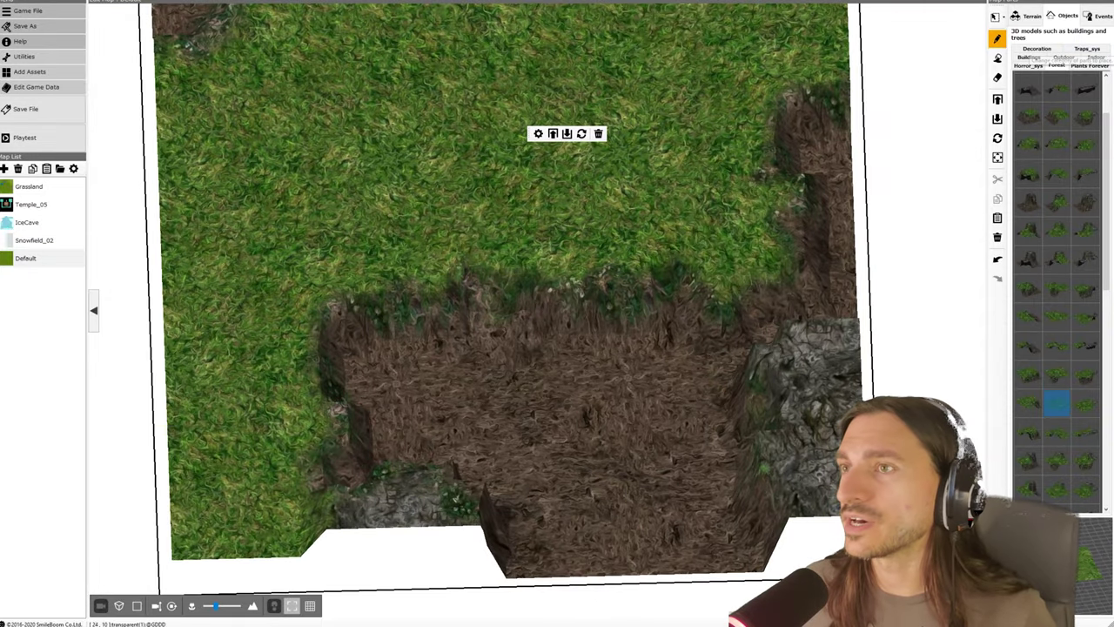
scroll(688, 233, "down", 5)
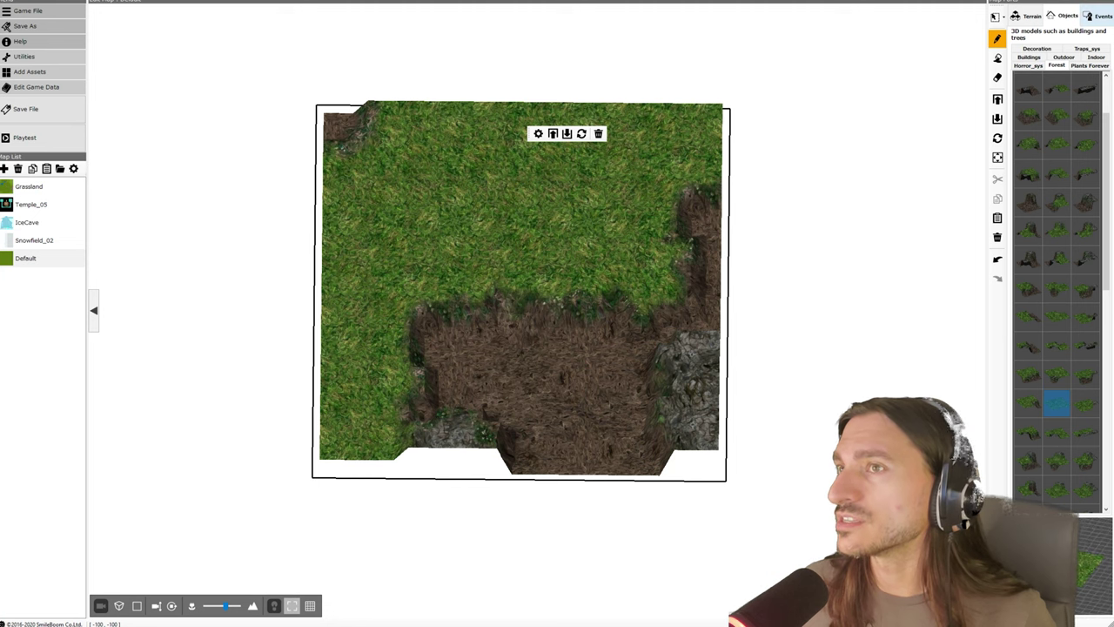
right_click_drag(601, 348, 529, 400)
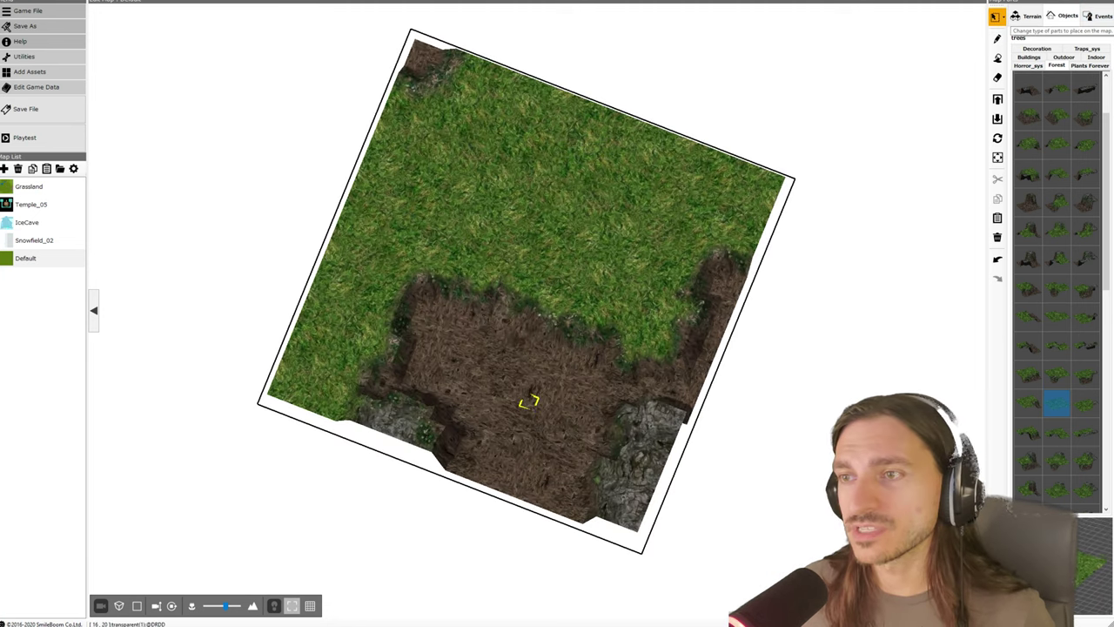
Playtest the Default map and walk the character across the dirt area, along the grass cliffs and up to the map edge
left_click(570, 471)
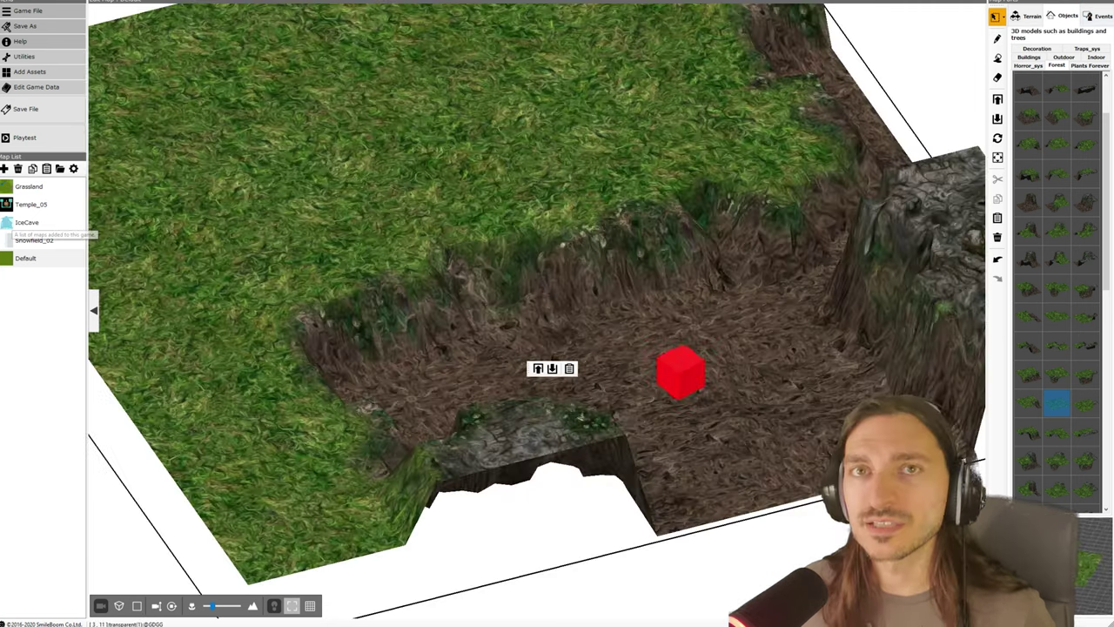
left_click(25, 138)
key("Up")
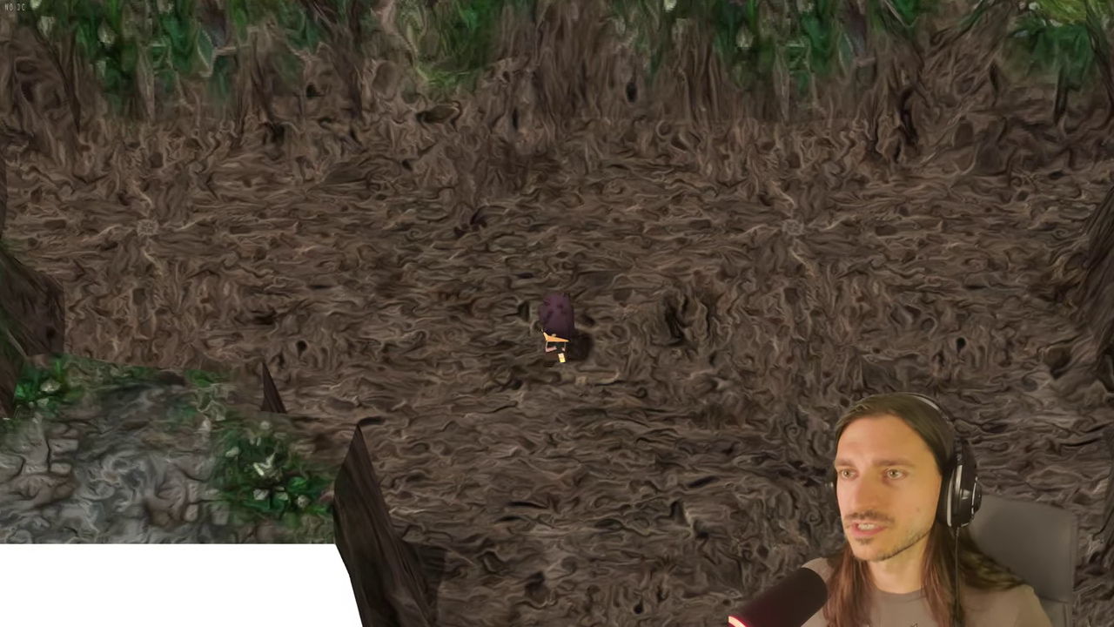
key("Right")
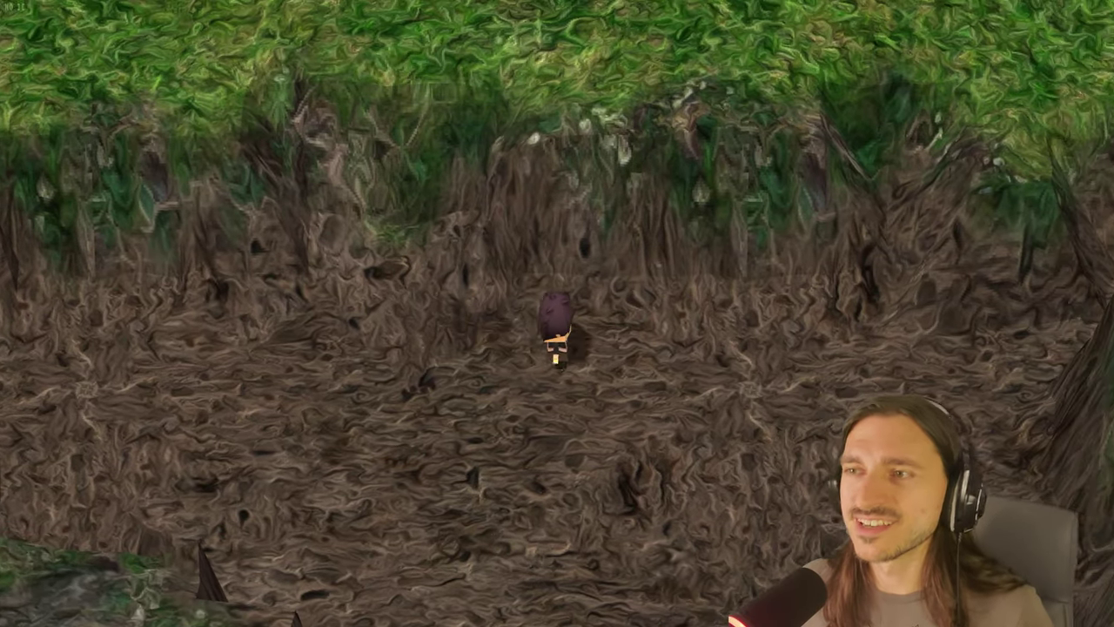
key("Down")
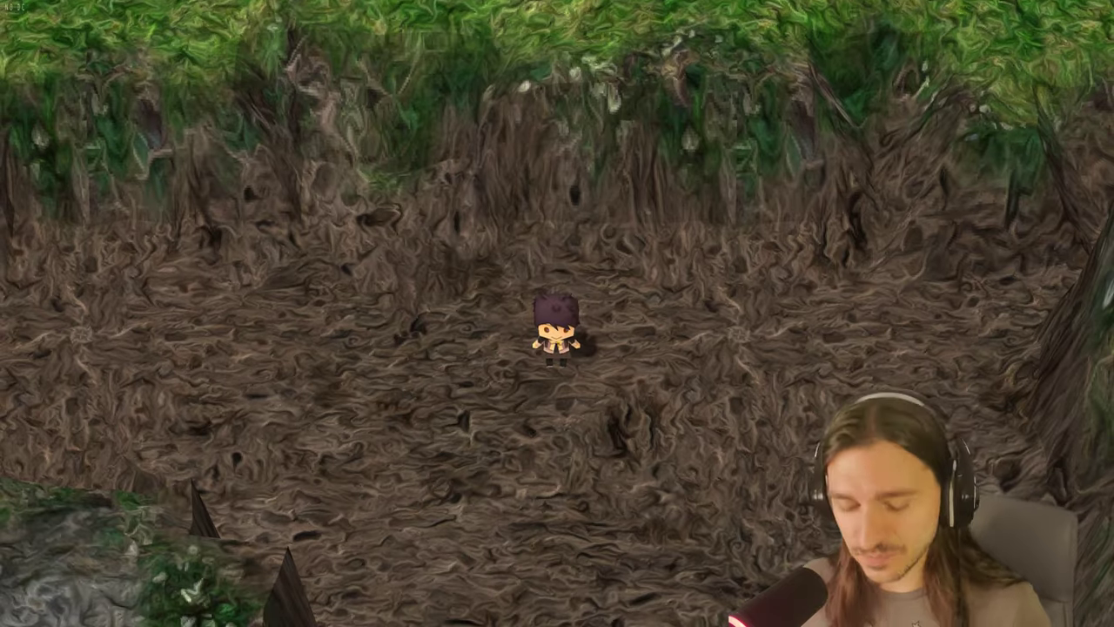
key("Up")
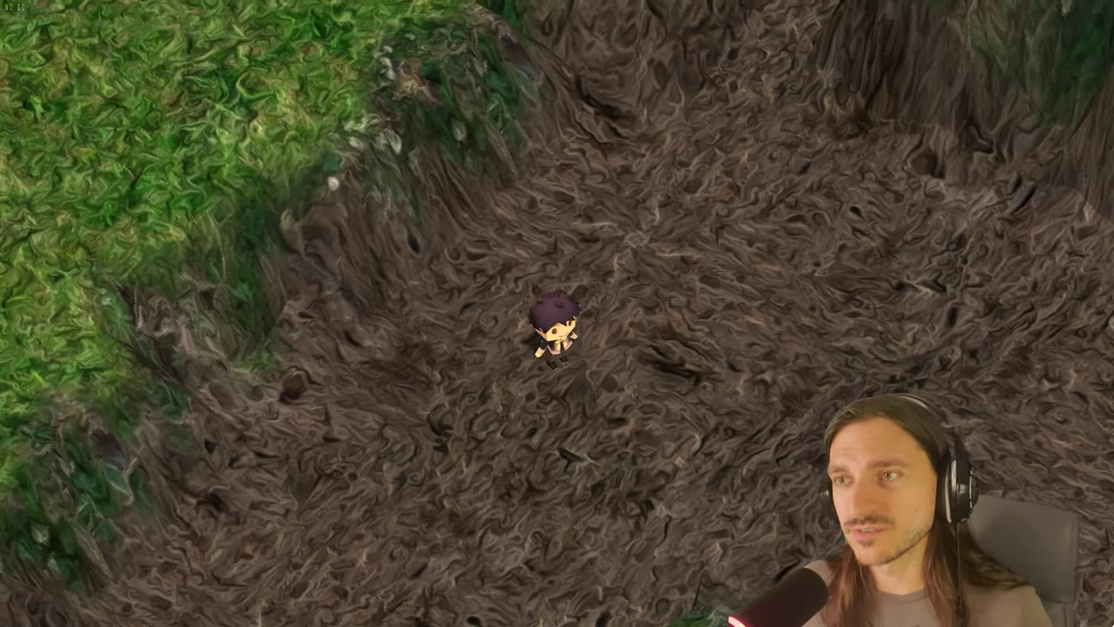
key("Up")
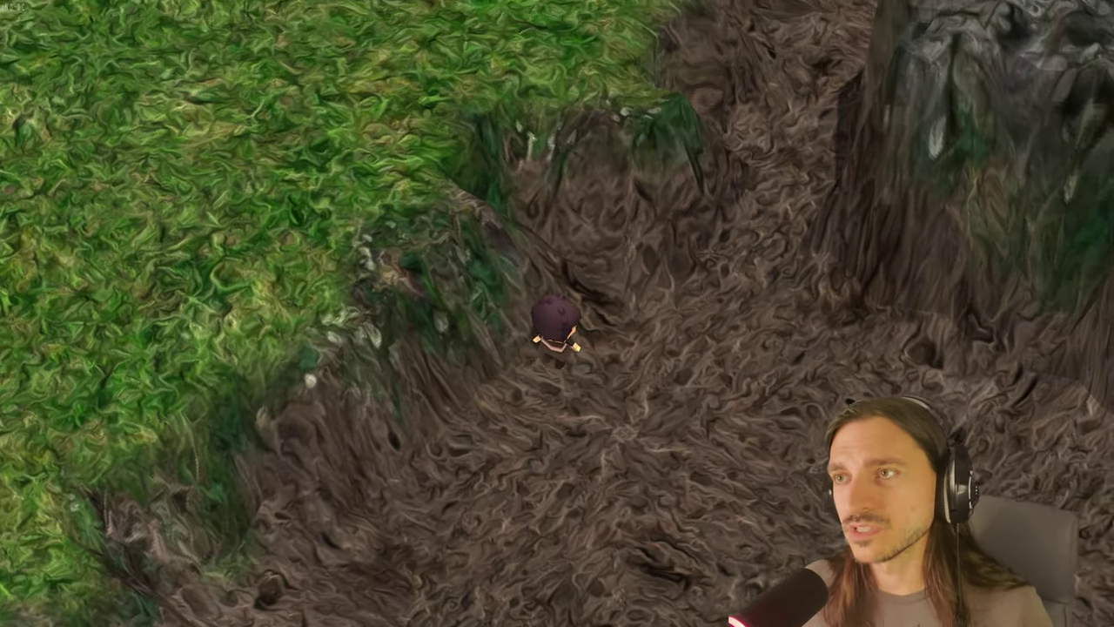
key("Up")
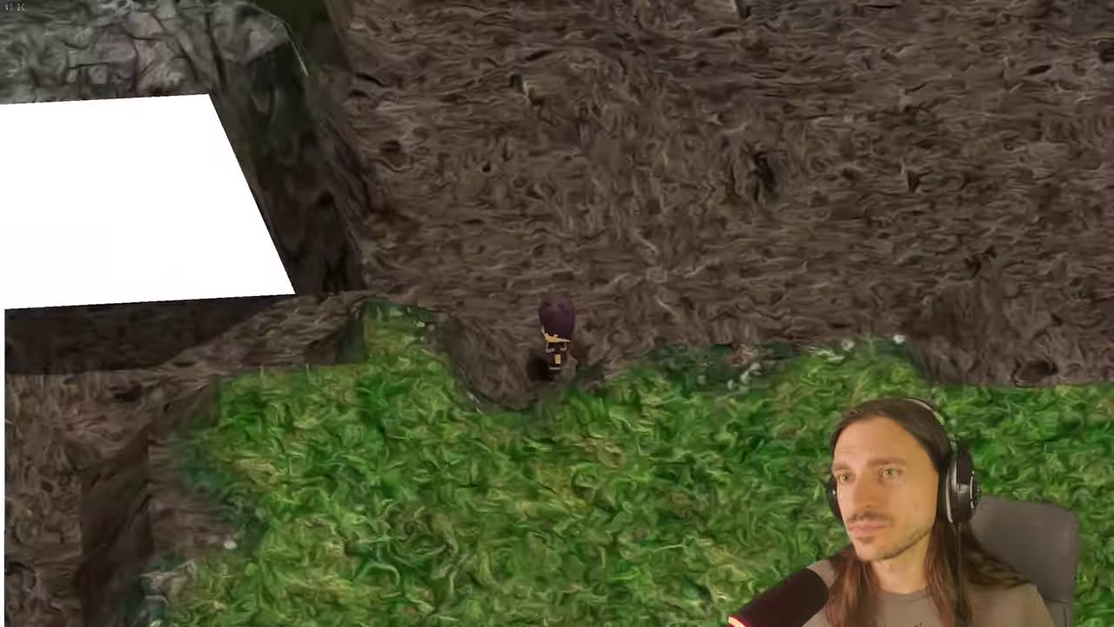
key("Left")
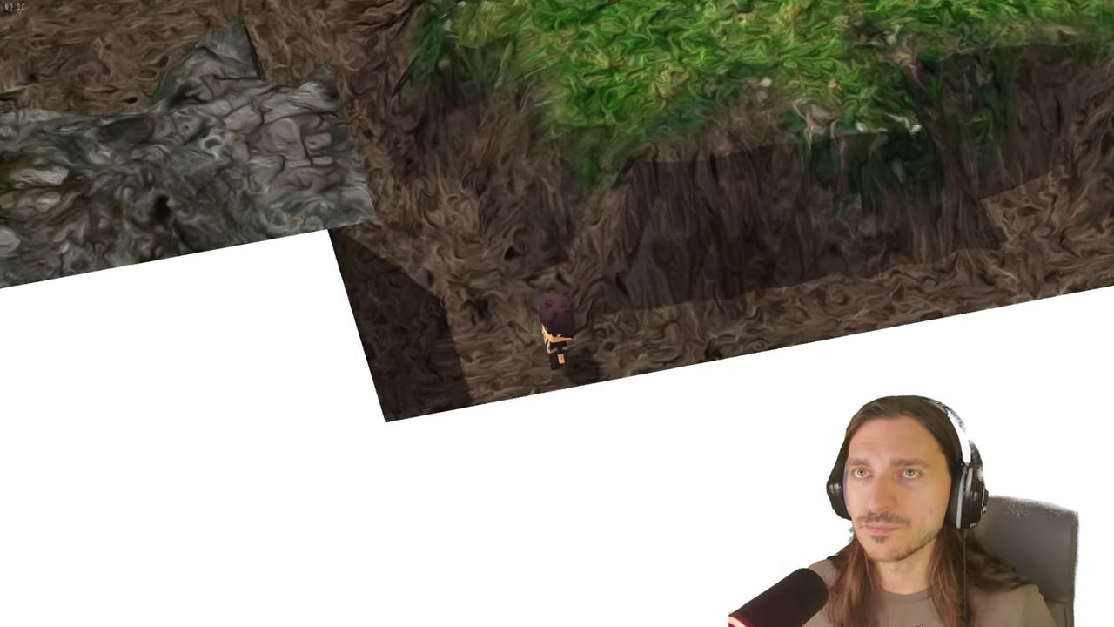
Walk the character beside the rock walls while rotating the playtest camera to examine the cliffs from different sides
key("q")
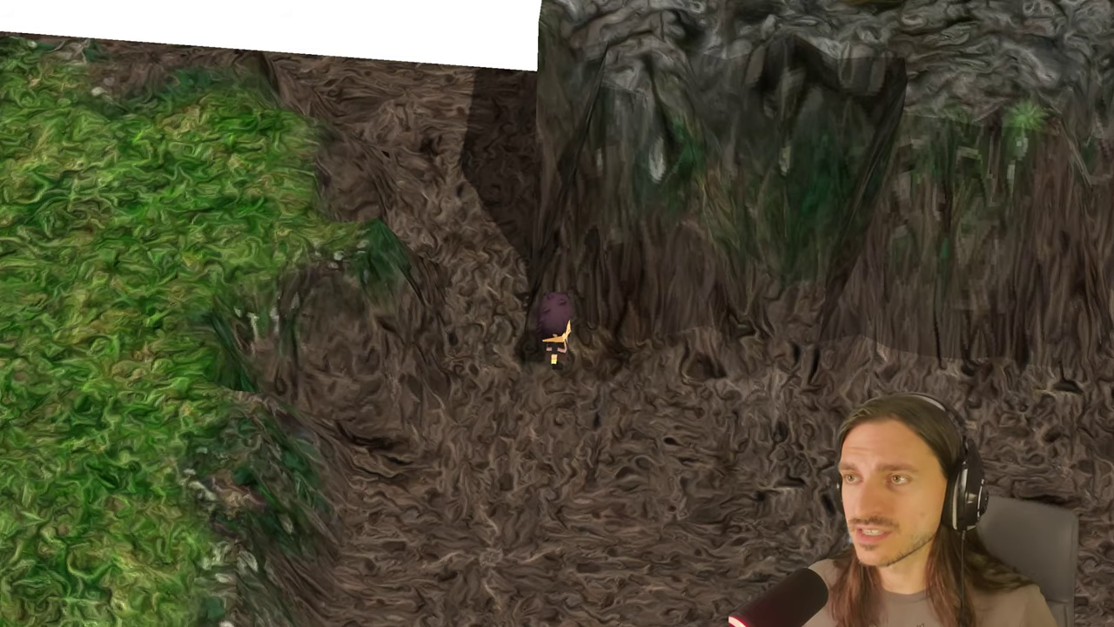
key("s")
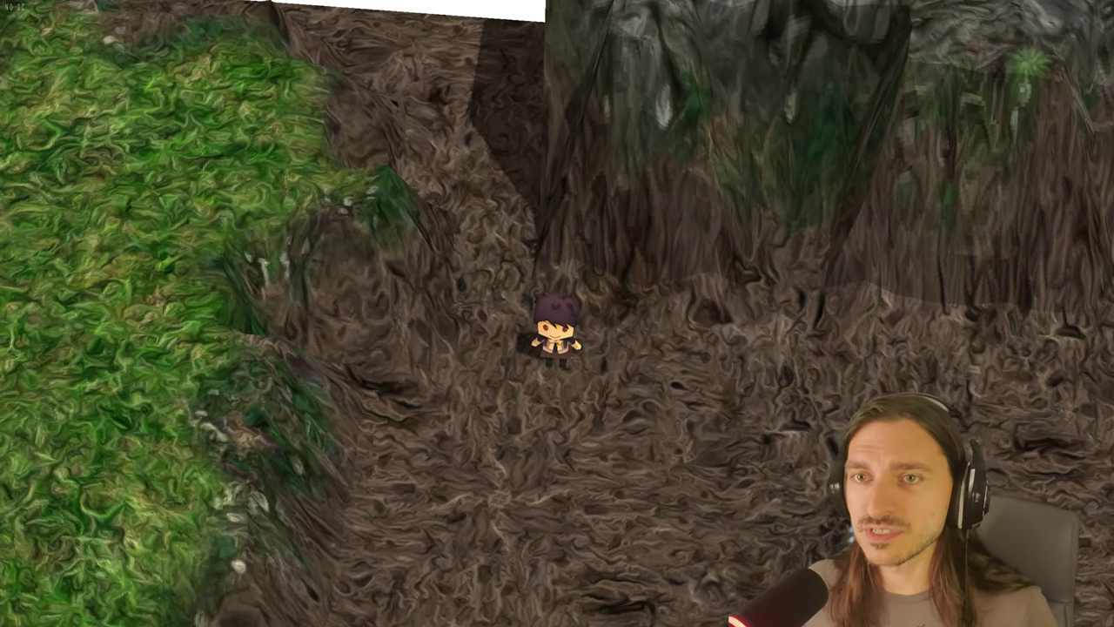
key("d")
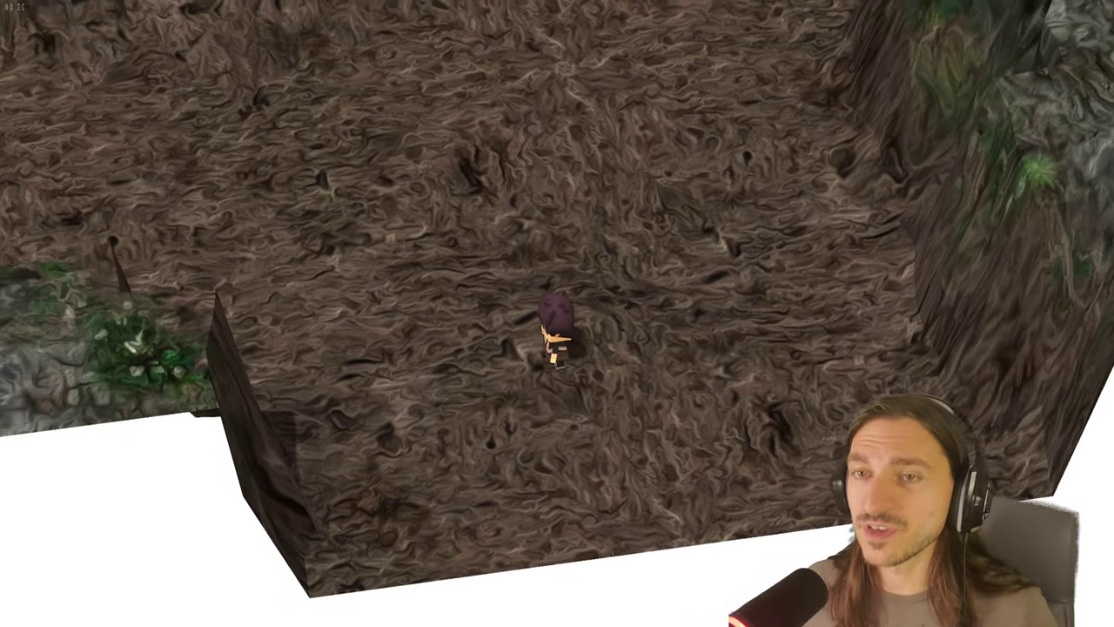
key("e")
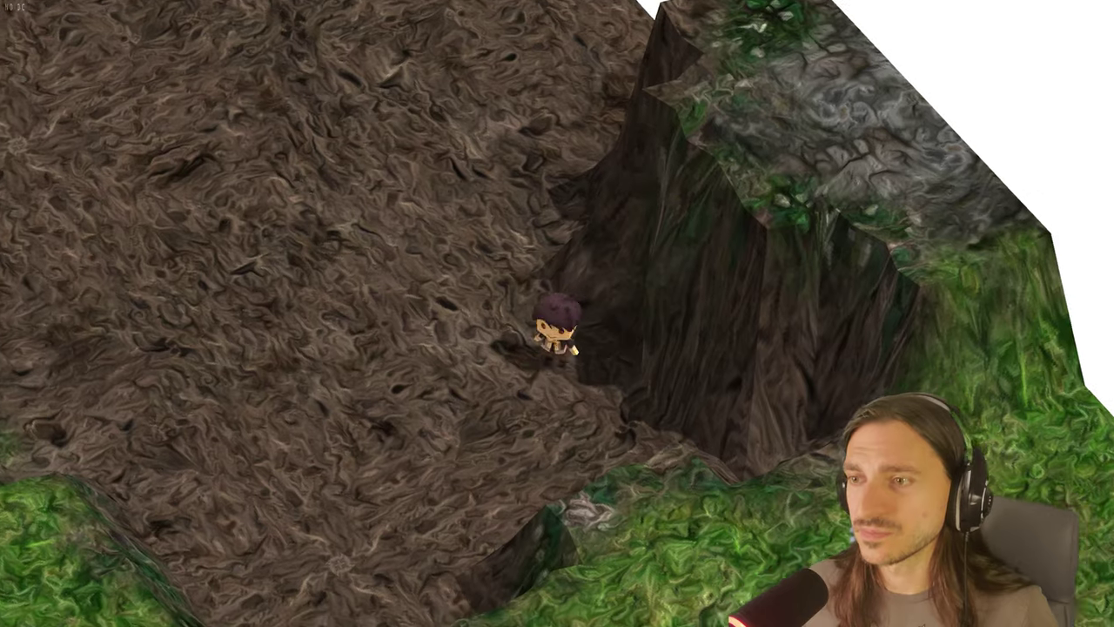
key("a")
key("s")
key("d")
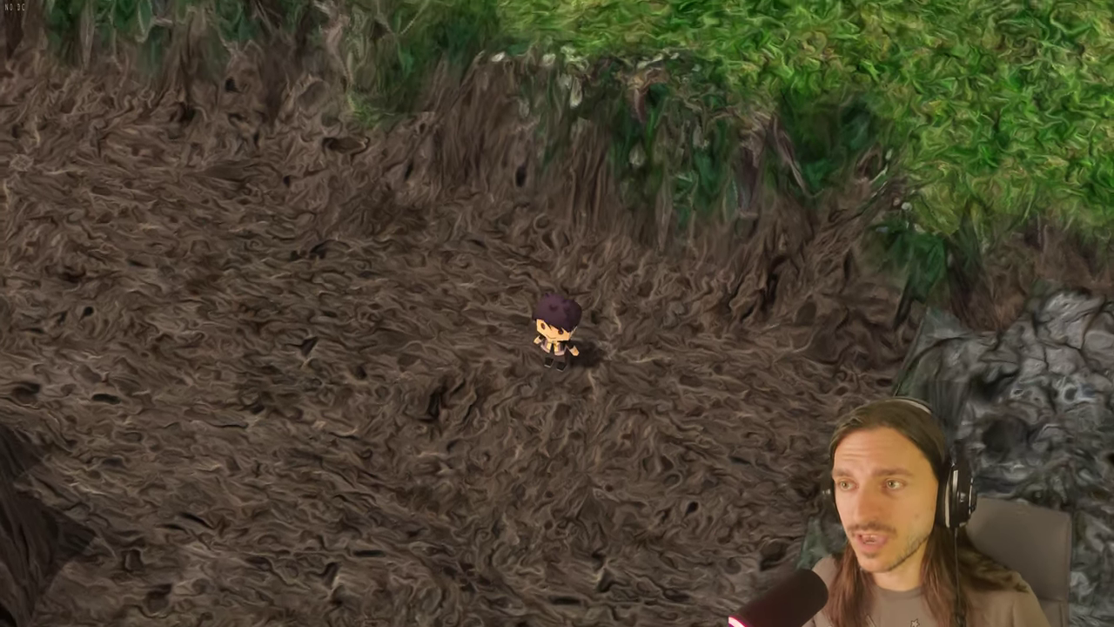
Examine the character and cliff textures close up in the playtest, and return to the map editor to view the terrain
scroll(557, 313, "up", 5)
scroll(556, 314, "down", 5)
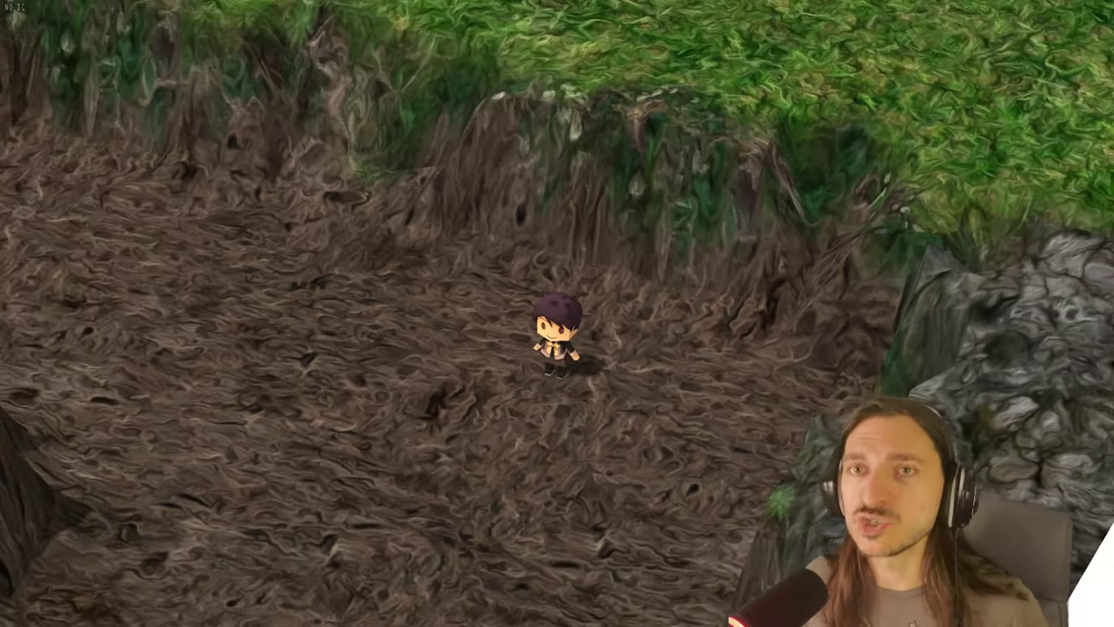
scroll(557, 313, "up", 3)
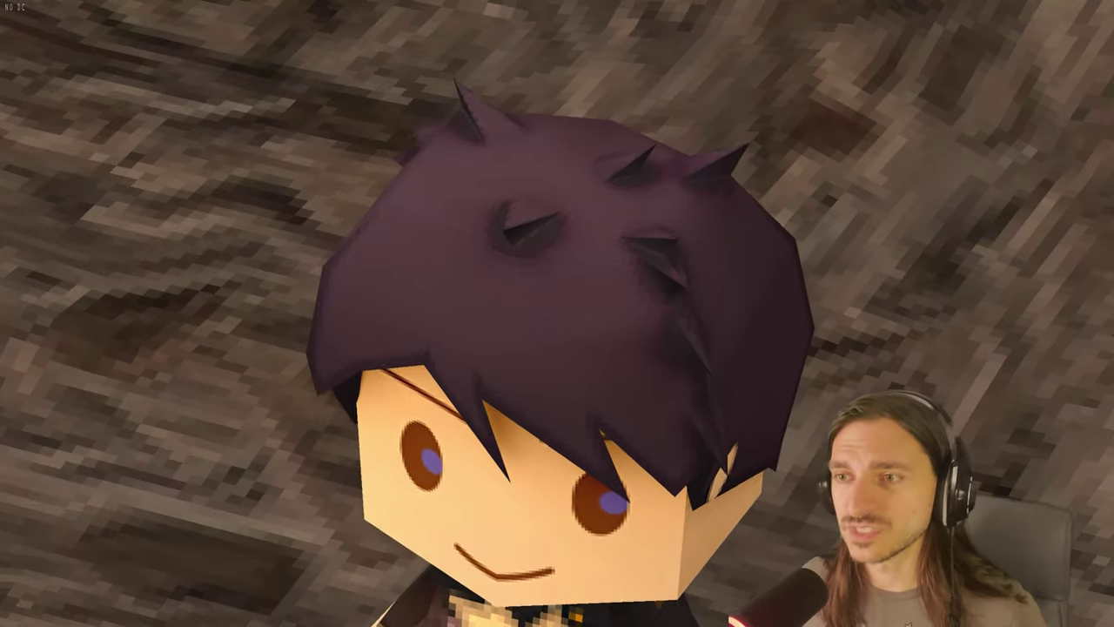
key("w")
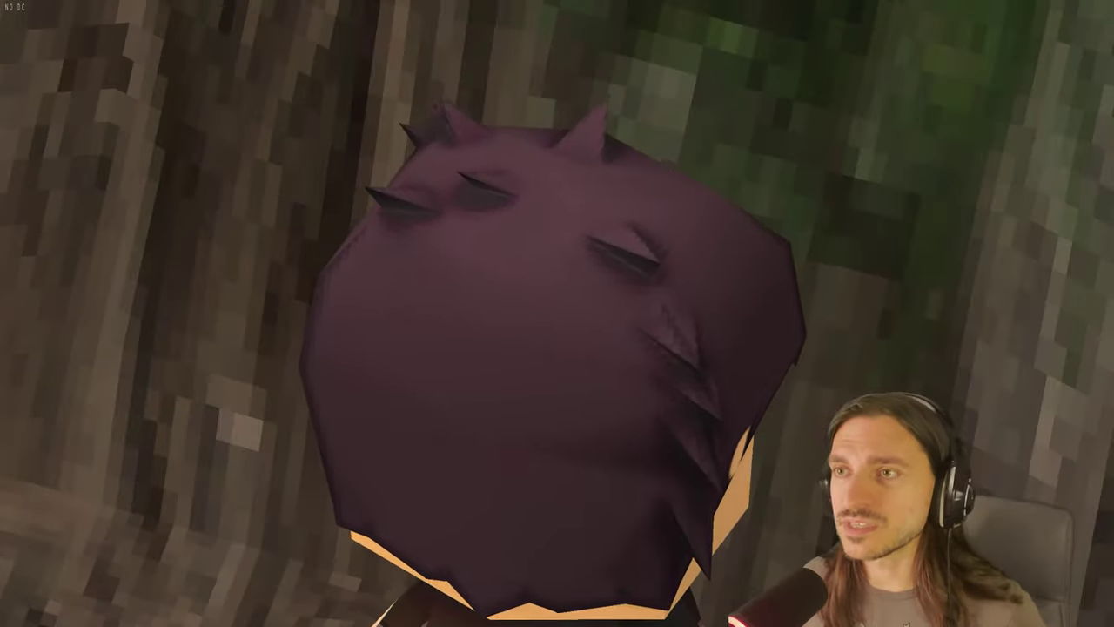
scroll(557, 313, "down", 5)
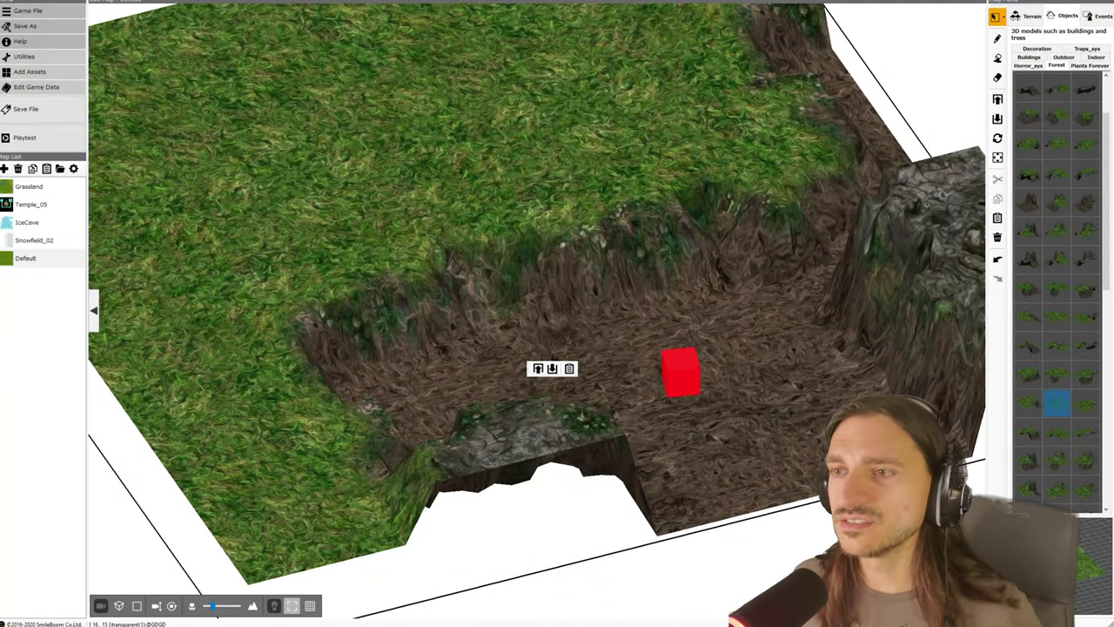
right_click_drag(665, 302, 875, 382)
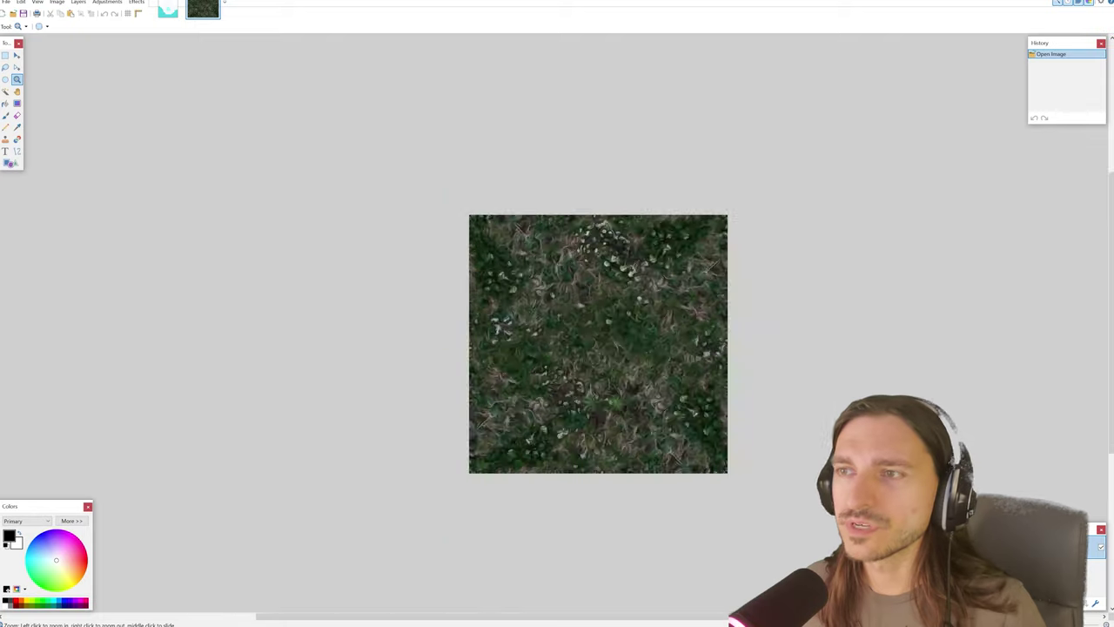
Switch to paint.net and examine the dark mossy ground texture enlarged, from its upper to its lower edge
scroll(539, 319, "up", 2, "ctrl")
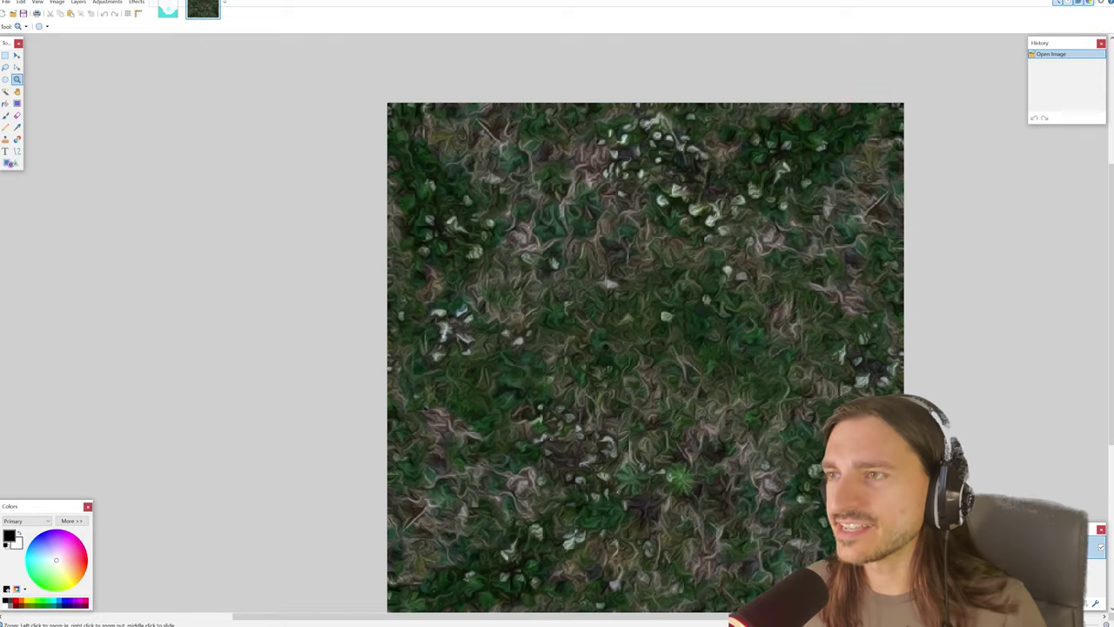
scroll(659, 360, "down", 1, "ctrl")
middle_click_drag(658, 360, 552, 354)
scroll(556, 341, "up", 1)
scroll(556, 341, "down", 1)
scroll(557, 341, "up", 1, "ctrl")
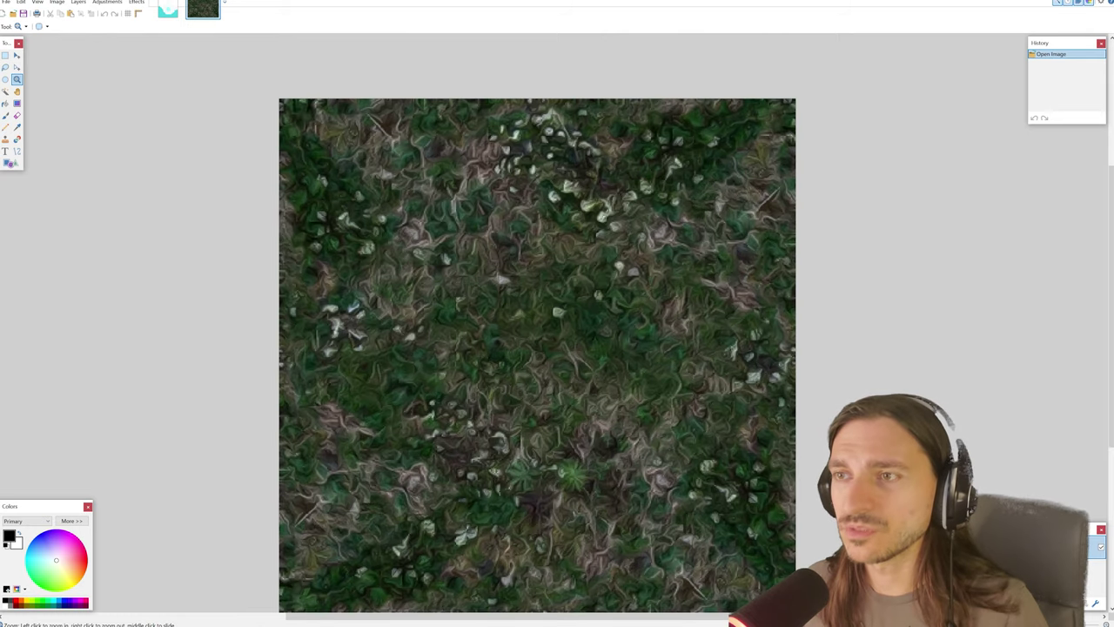
scroll(556, 341, "down", 2)
scroll(536, 307, "up", 1)
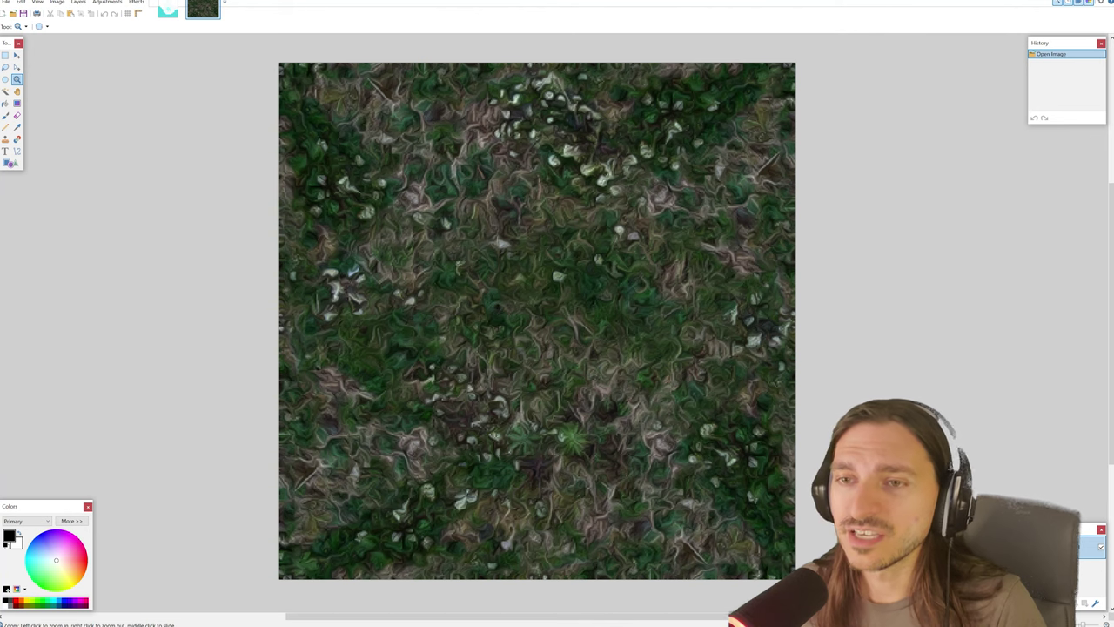
scroll(537, 305, "down", 1)
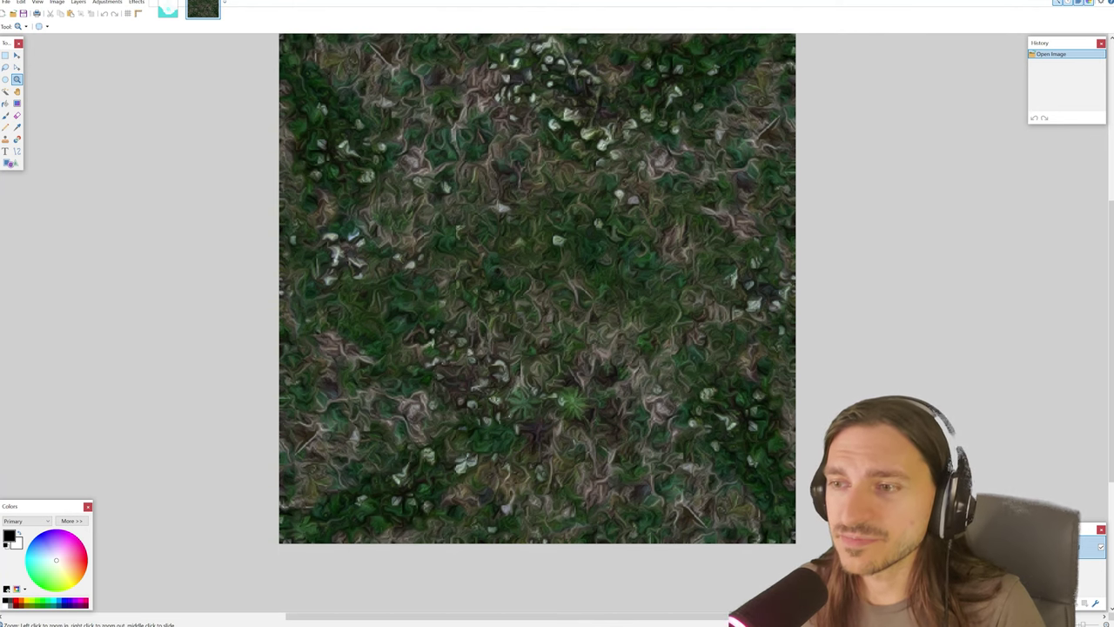
scroll(537, 304, "up", 1)
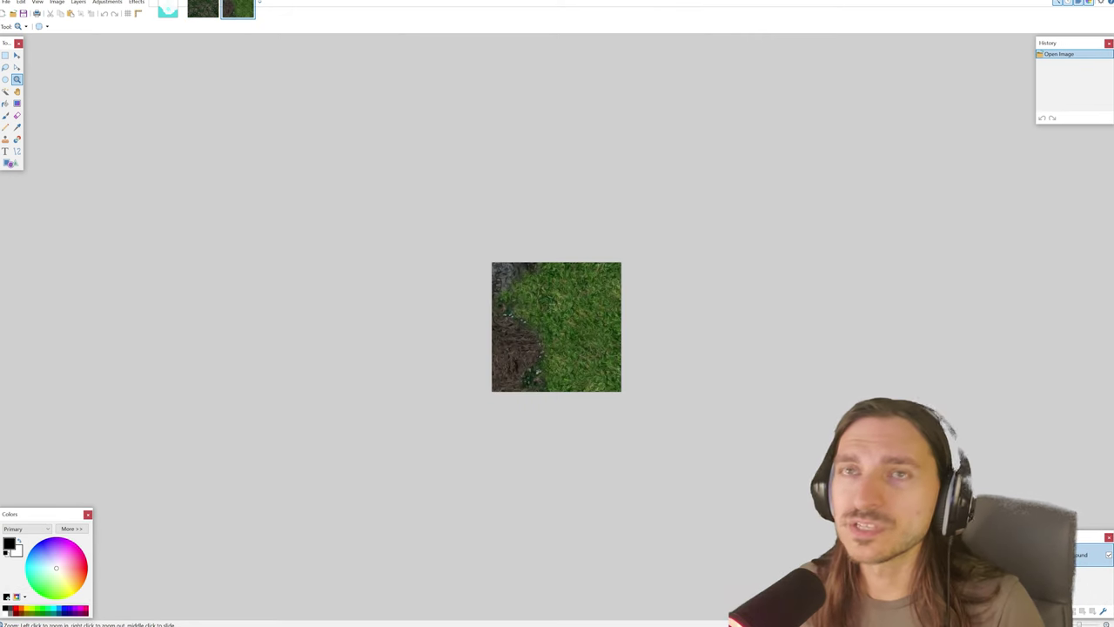
Inspect the grass, dirt and rock tile texture enlarged, and open the waterfeature image from the Forest folder for close viewing
scroll(580, 339, "up", 3, "ctrl")
key("ctrl+plus")
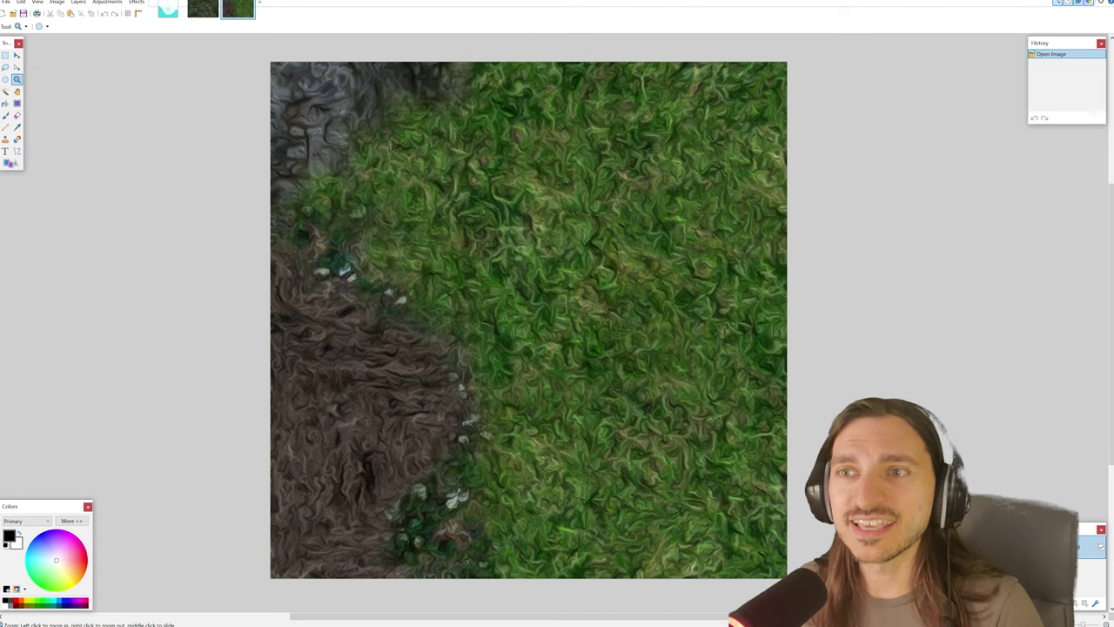
left_click(12, 13)
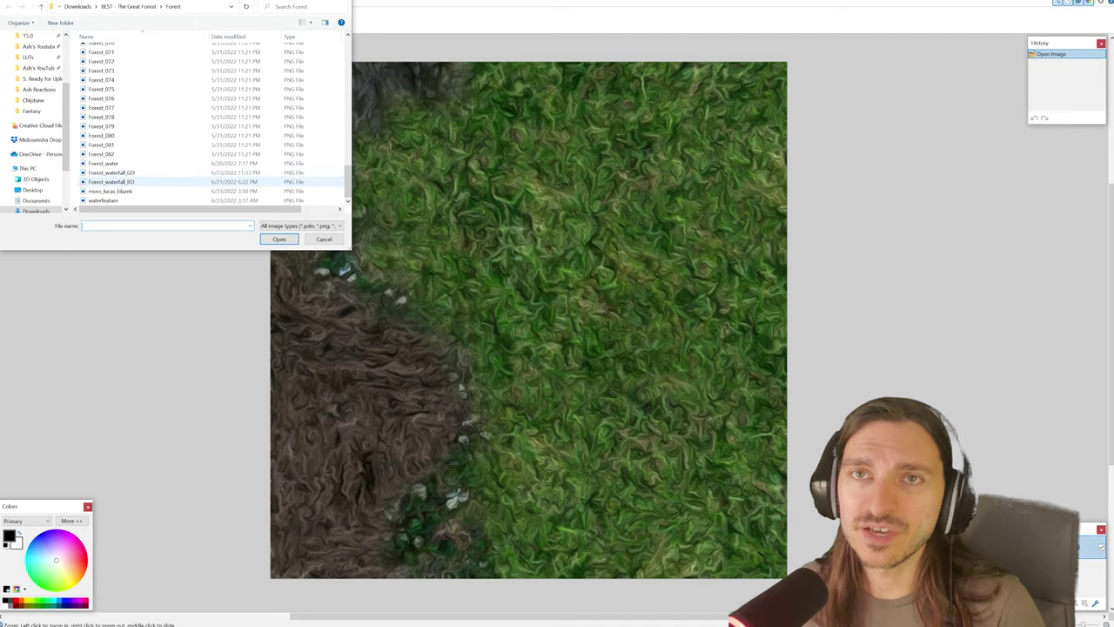
double_click(102, 200)
key("ctrl+plus")
key("ctrl+plus")
key("ctrl+plus")
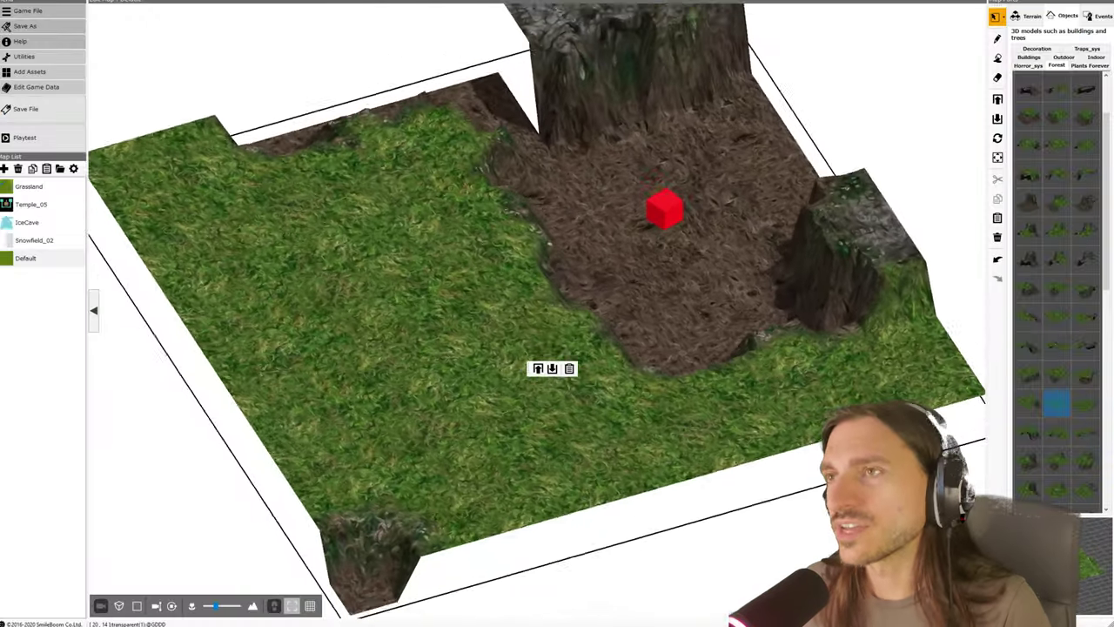
Back in RPG Developer Bakin, place two adjoining W-Water Forest objects over the sunken dirt area and lower them below the cliff tops
scroll(1056, 348, "down", 5)
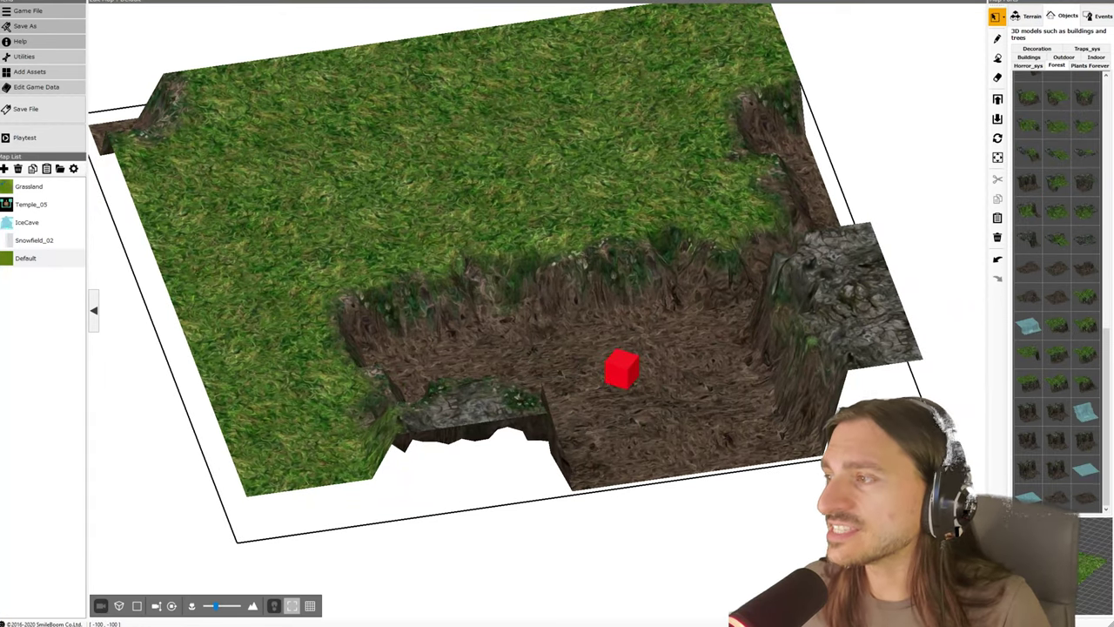
left_click(1085, 470)
left_click(648, 365)
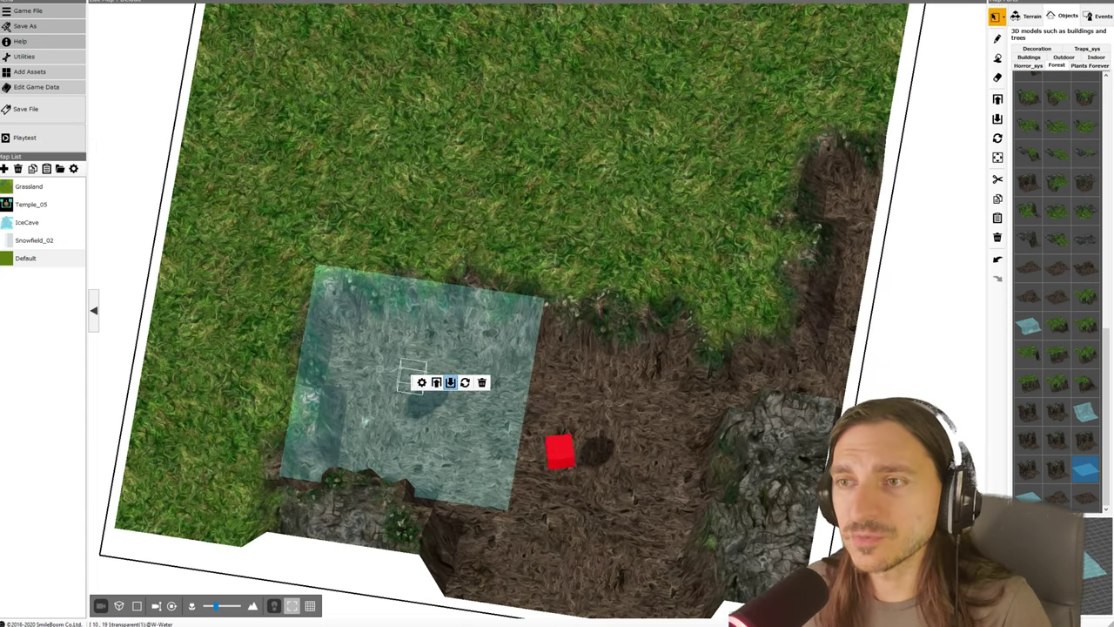
left_click(450, 382)
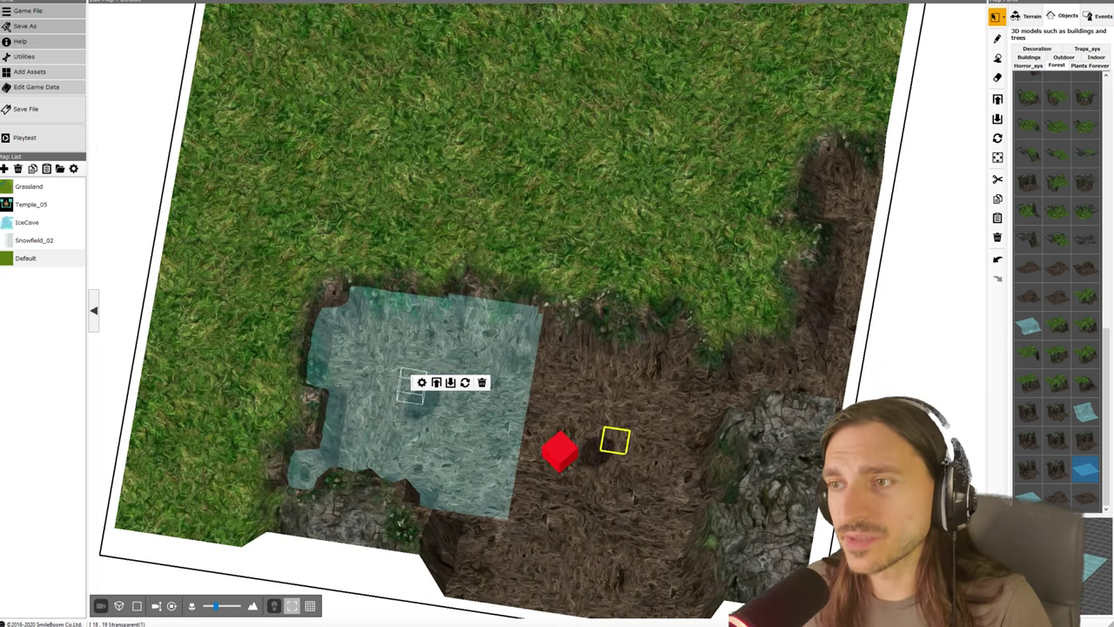
left_click(614, 440)
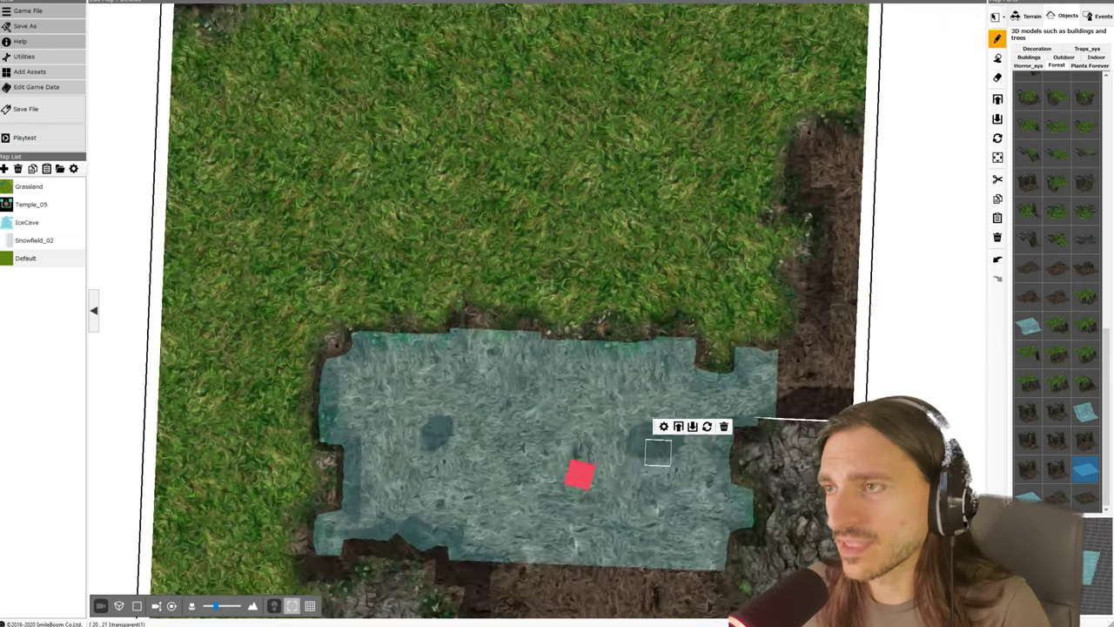
middle_click_drag(658, 452, 687, 452)
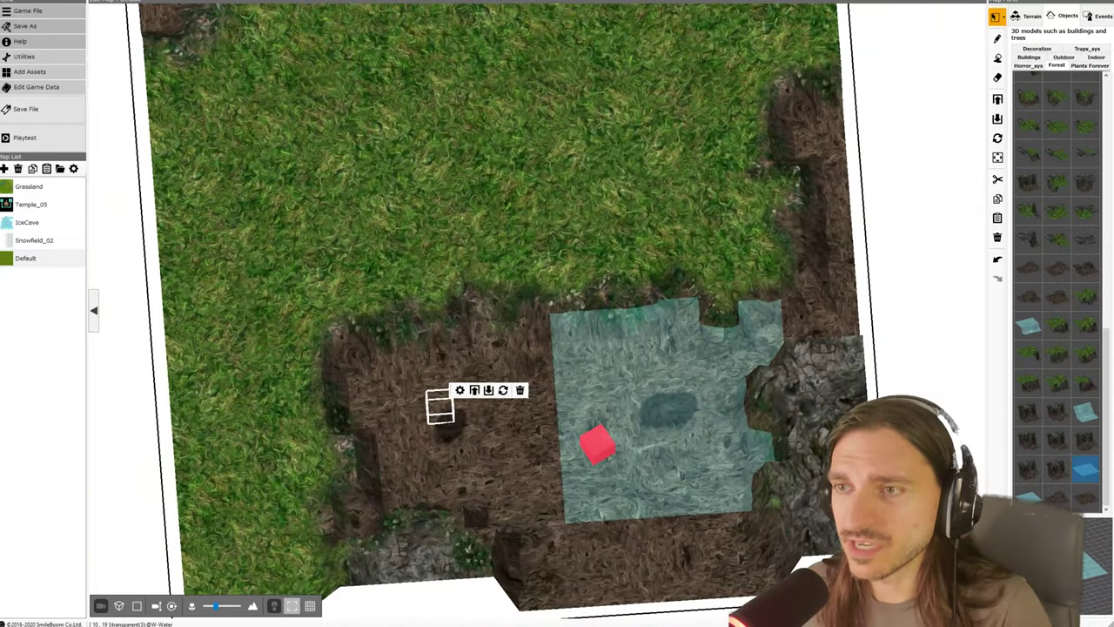
Undo and redo the last height change, raise the first W-Water tile two levels, and compare its shoreline with the adjoining water tile
key("ctrl+z")
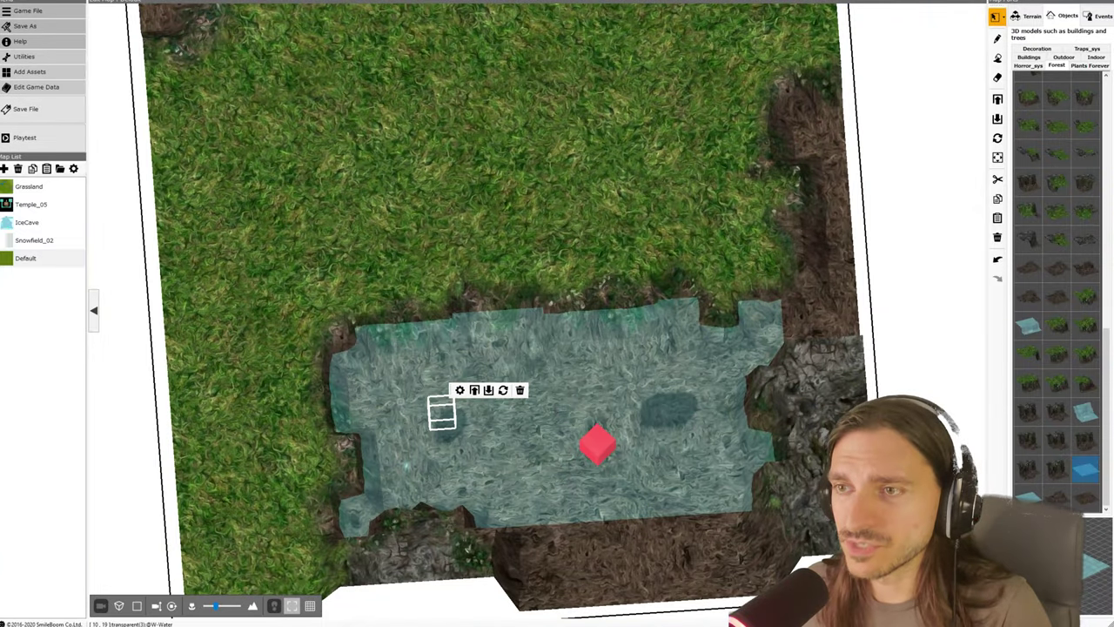
key("ctrl+y")
left_click(440, 399)
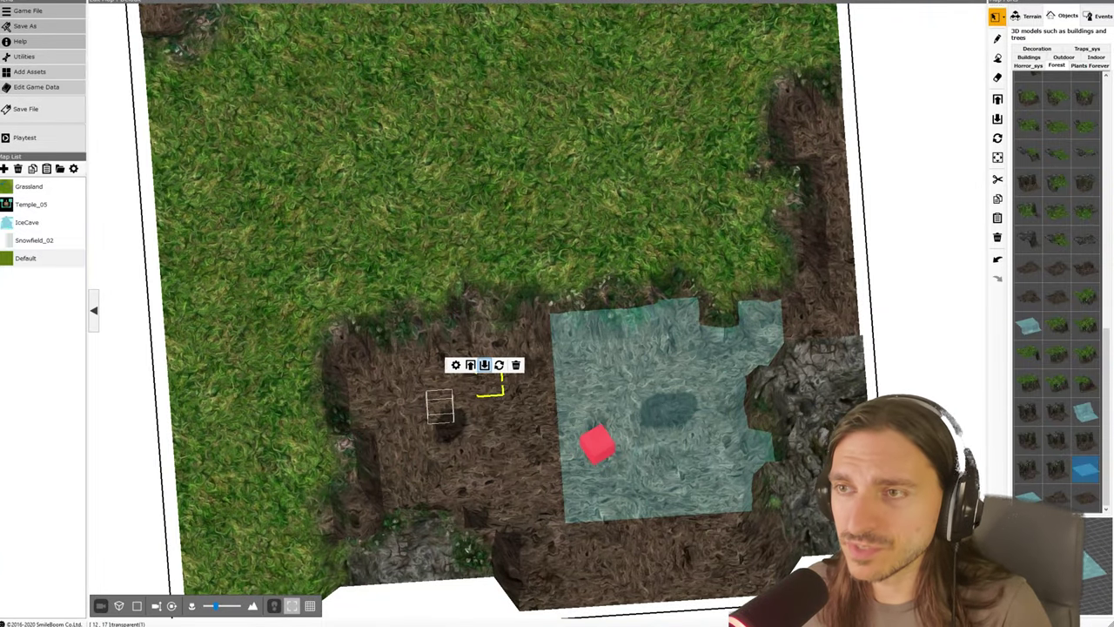
left_click(470, 366)
left_click(470, 365)
left_click(671, 398)
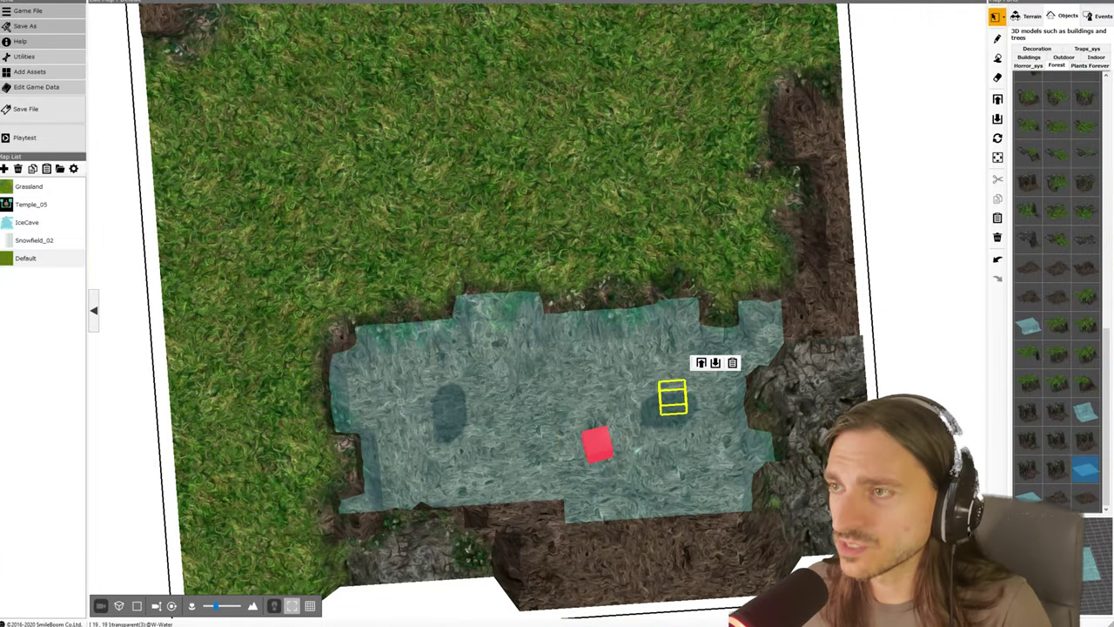
scroll(645, 401, "up", 3)
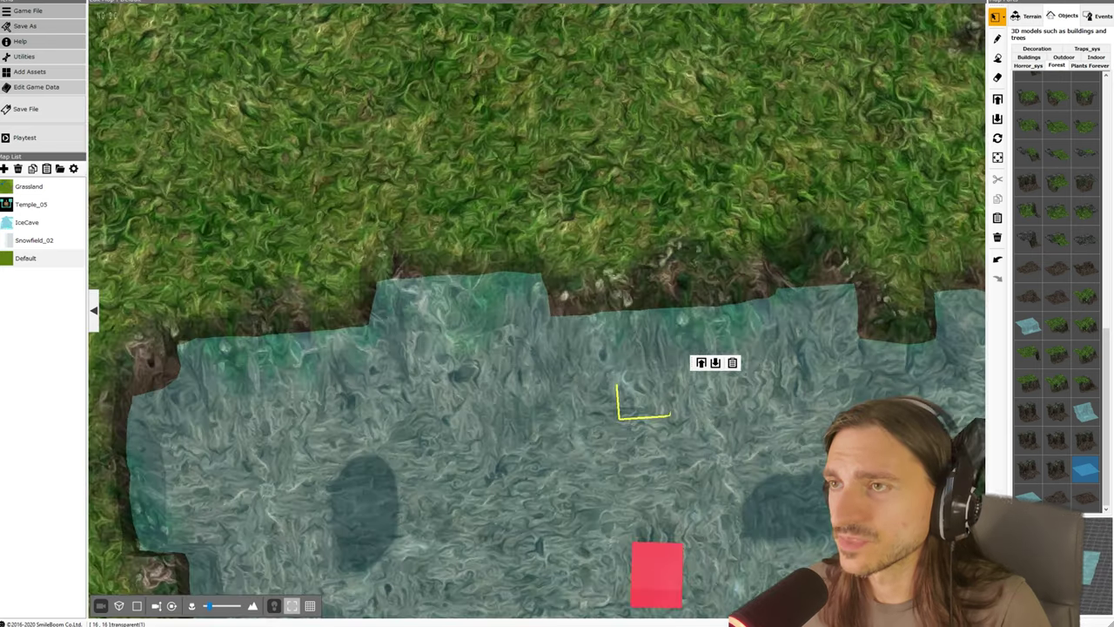
Examine the joined water tiles and their shoreline from above, both close up and with the surrounding terrain in view
mouse_move(645, 401)
right_mouse_down()
mouse_move(675, 390)
mouse_move(729, 288)
mouse_move(717, 225)
mouse_move(627, 432)
mouse_move(715, 487)
right_mouse_up()
scroll(681, 452, "down", 3)
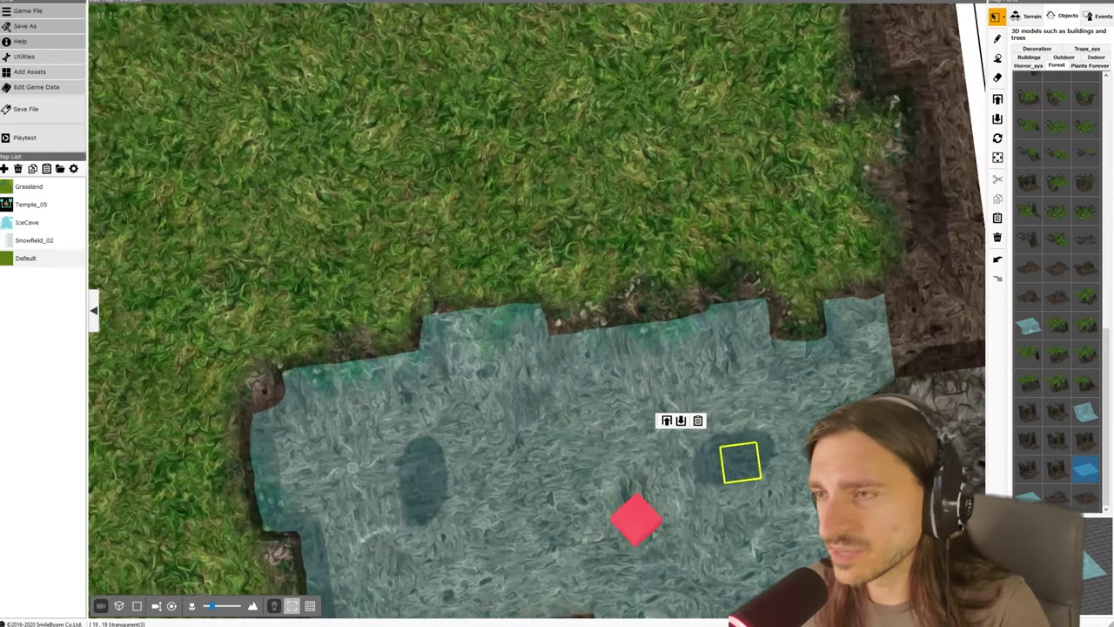
scroll(715, 488, "down", 5)
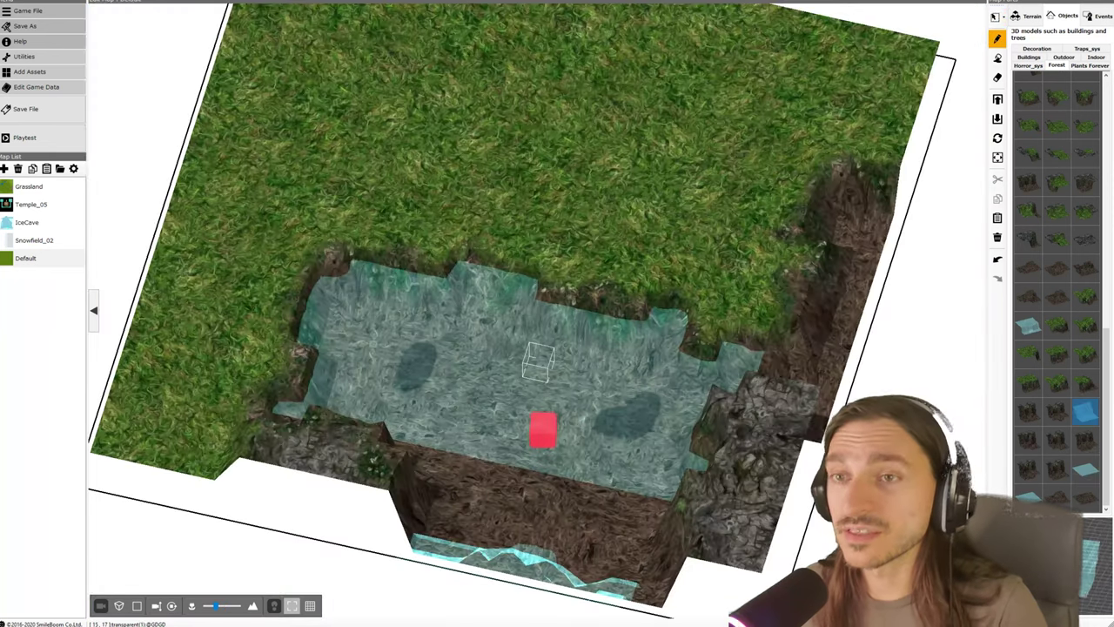
right_click_drag(537, 363, 531, 387)
middle_click_drag(531, 387, 540, 455)
scroll(540, 444, "up", 3)
right_click_drag(541, 444, 533, 428)
Pick a rocky cliff piece from the Forest objects and inspect the whole map with its water area from above
left_click(1028, 412)
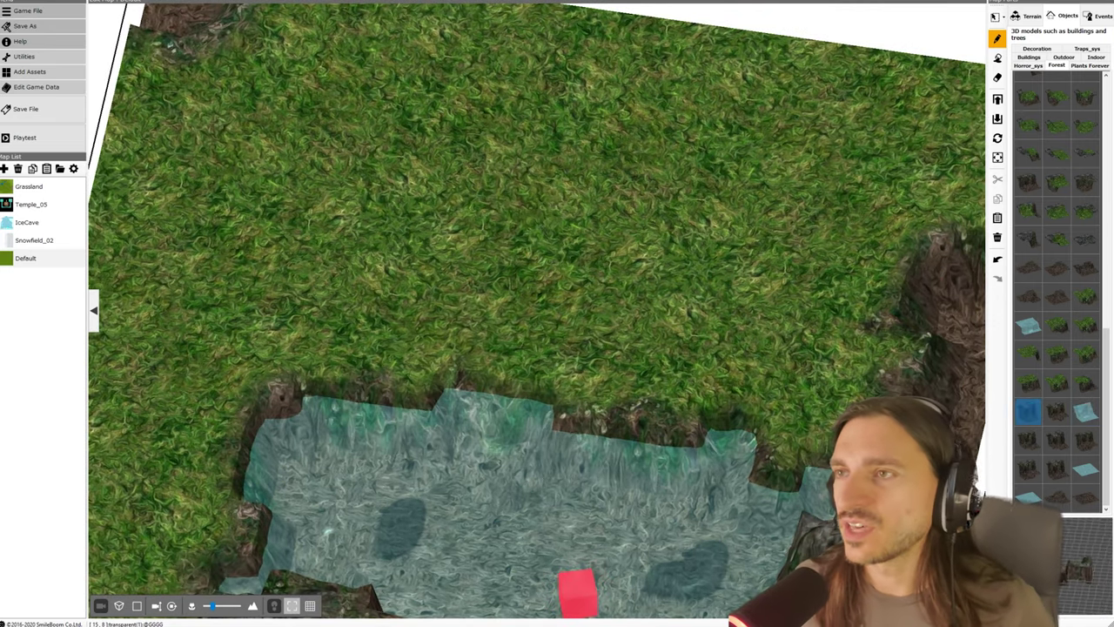
scroll(536, 313, "down", 2)
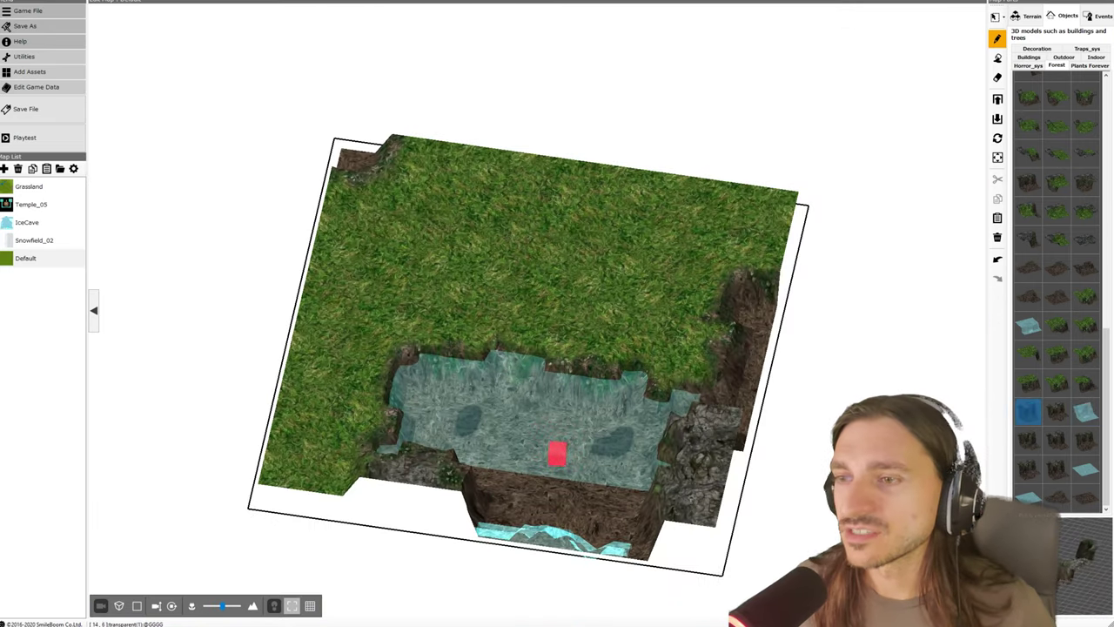
right_click_drag(557, 453, 514, 478)
middle_click_drag(514, 478, 531, 510)
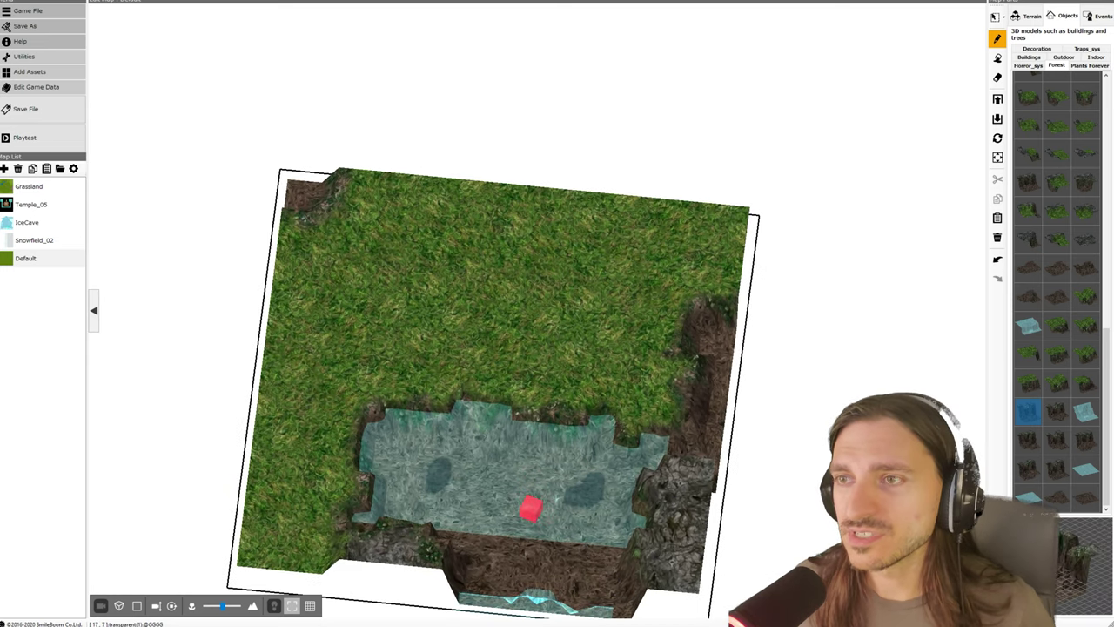
scroll(531, 510, "up", 1)
right_click_drag(546, 348, 592, 261)
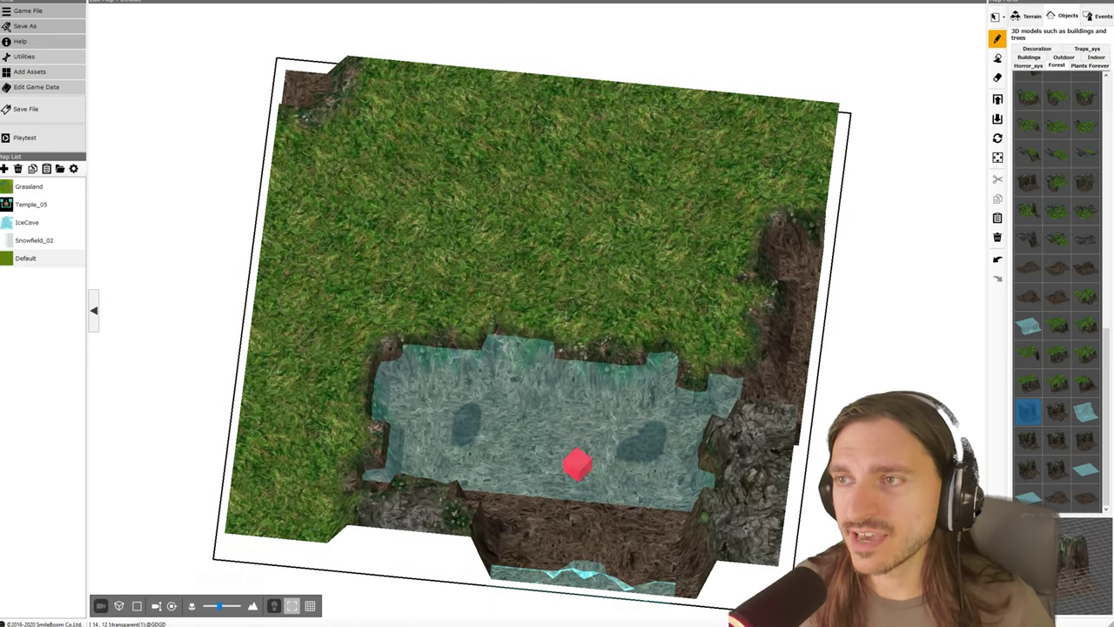
scroll(591, 261, "up", 1)
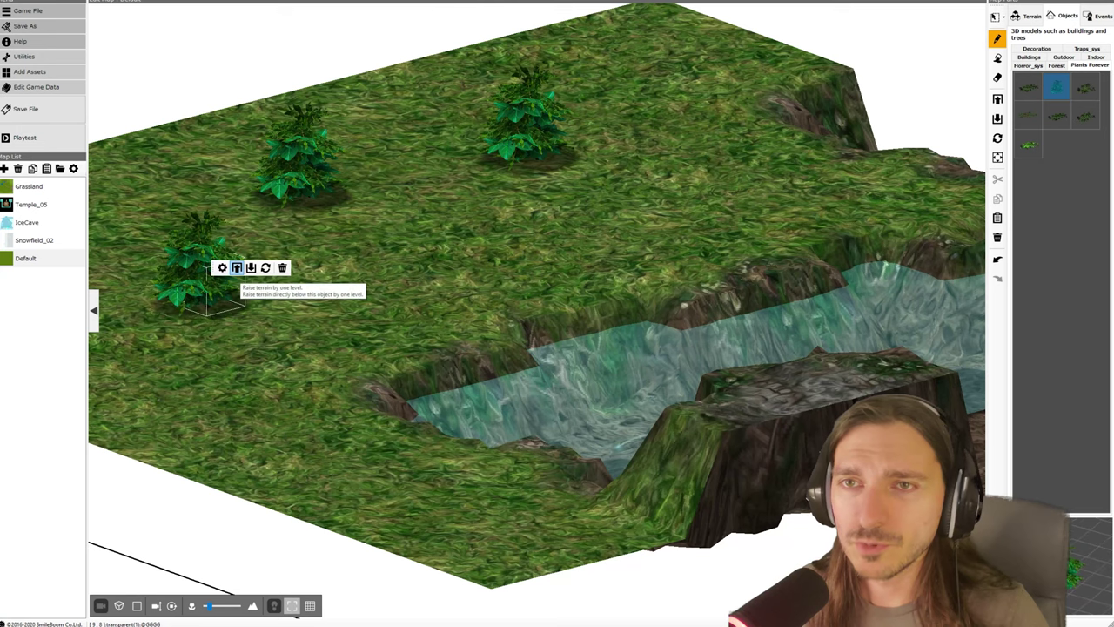
Place two more leafy green Plants Forever shrubs on the grass, one by the far cliff edge and one near the front
left_click(766, 178)
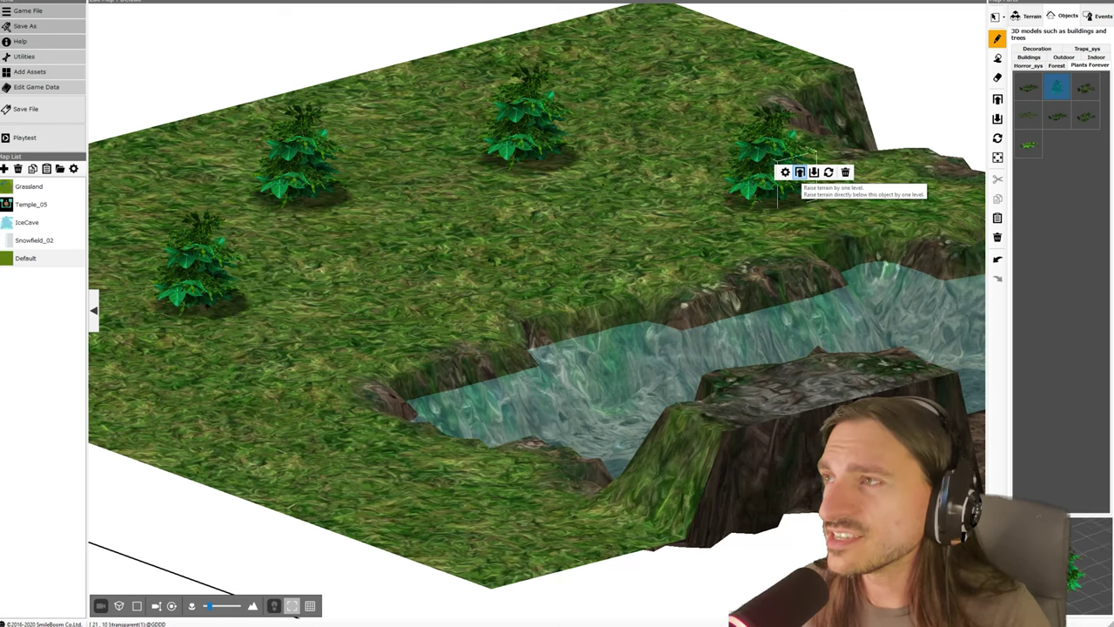
left_click(218, 387)
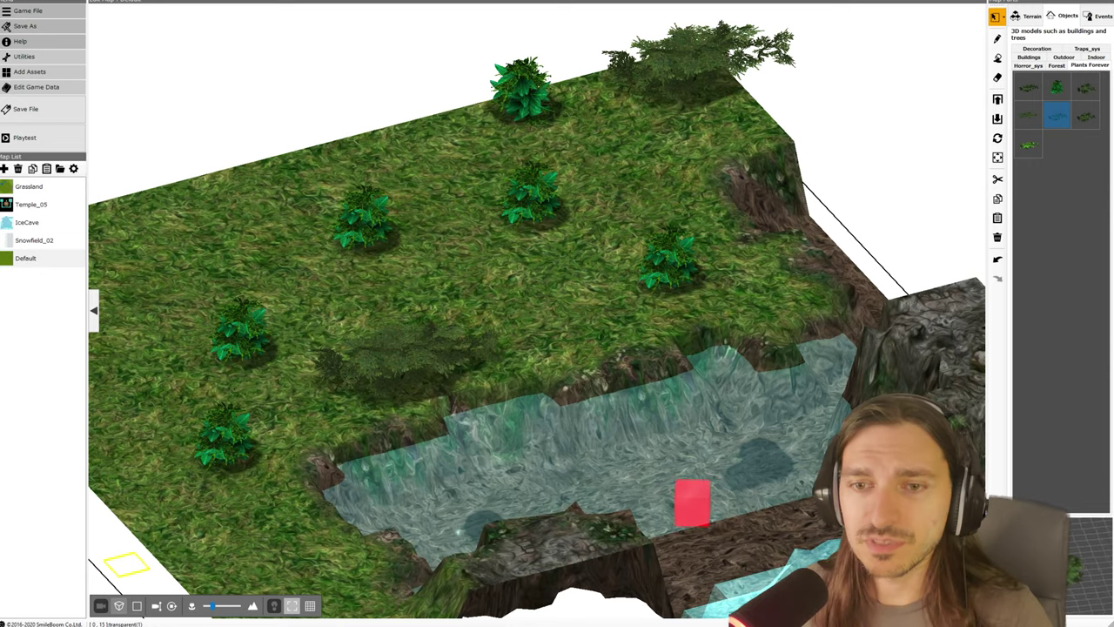
Switch the map camera mode and inspect the placed shrubs and conifer plants up close from a low angle
left_click(119, 606)
left_click(119, 606)
middle_click_drag(536, 348, 975, 376)
middle_click_drag(313, 494, 427, 435)
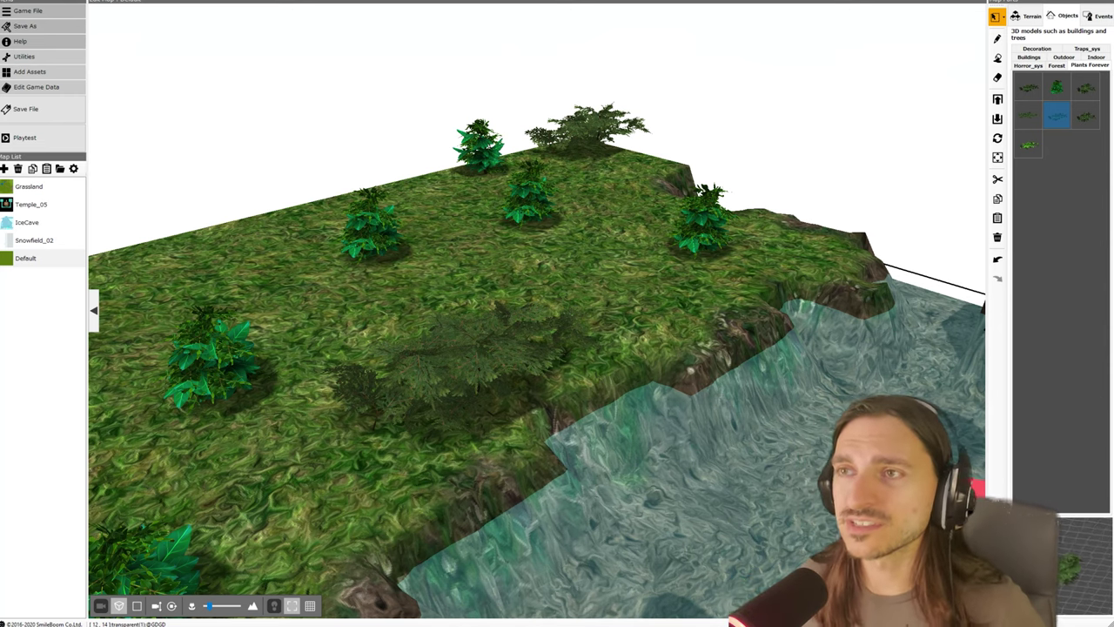
scroll(479, 422, "up", 5)
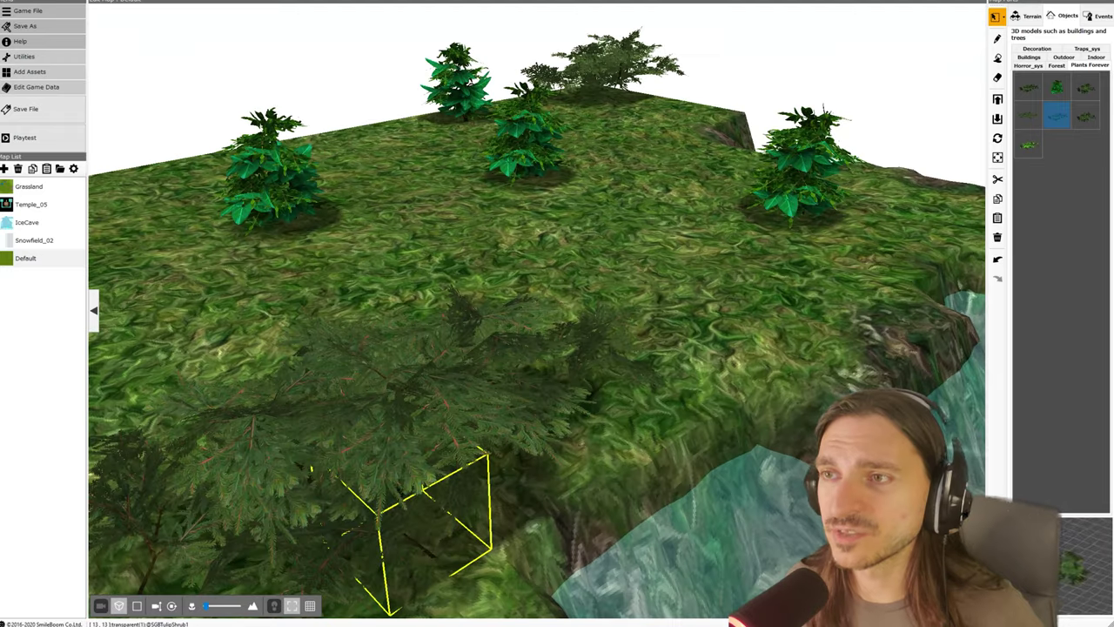
scroll(435, 522, "up", 1)
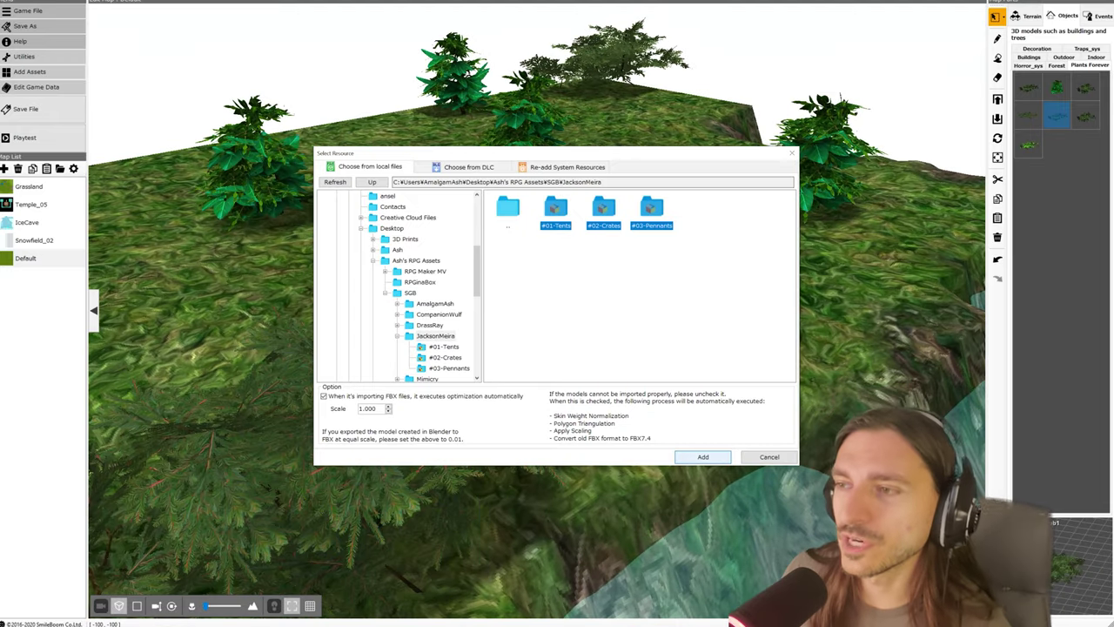
Import the #01-Tents, #02-Crates and #03-Pennants object folders with automatic FBX optimization at scale 1.000, and close the resource archive
left_click(703, 457)
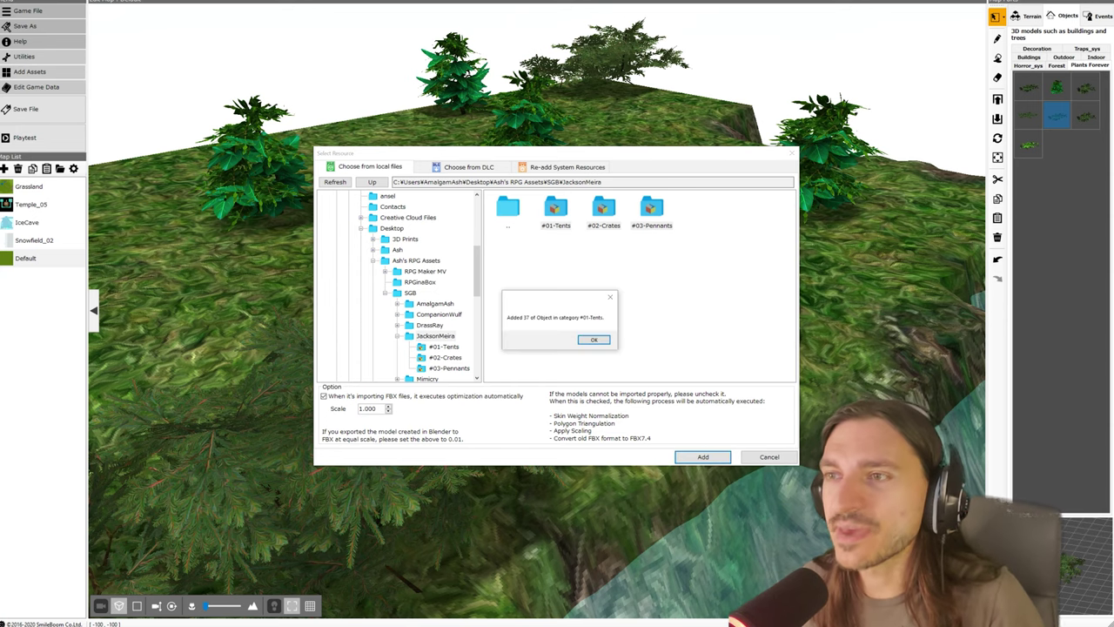
key("Return")
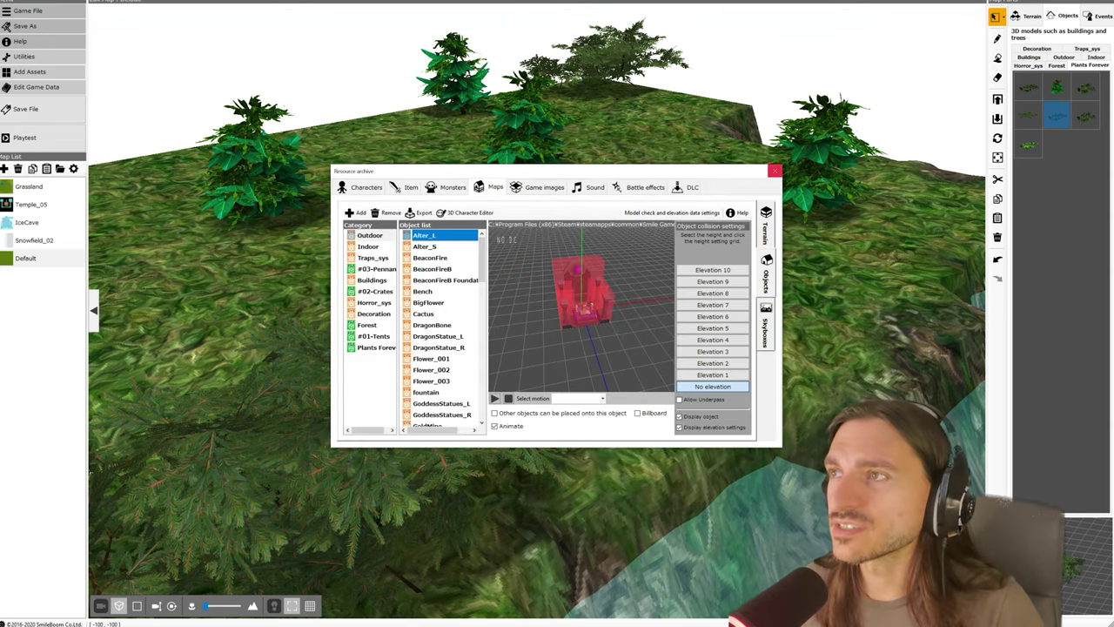
left_click(775, 171)
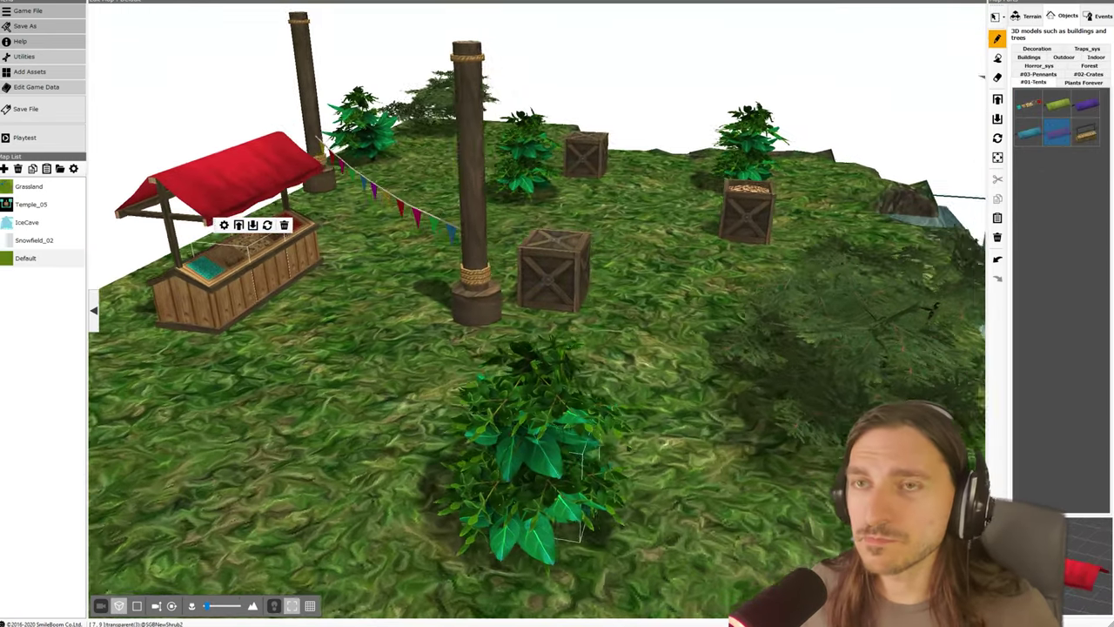
Examine the red-roofed market stall, pennant poles and wooden crates on the grass from several nearby angles
middle_click_drag(580, 488, 661, 461)
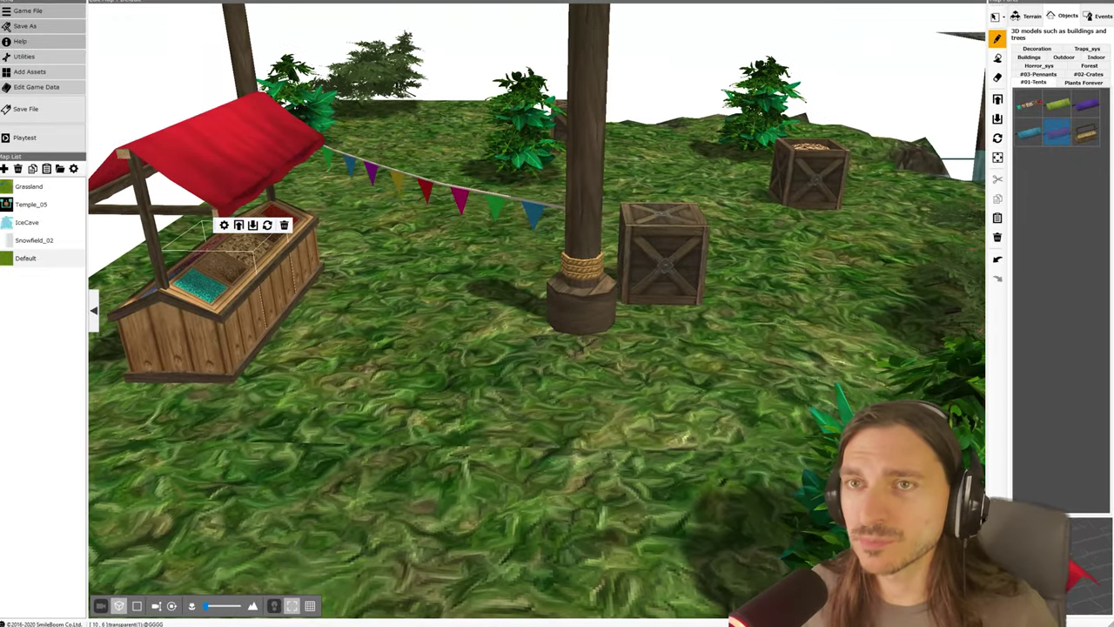
middle_click_drag(644, 375, 477, 374)
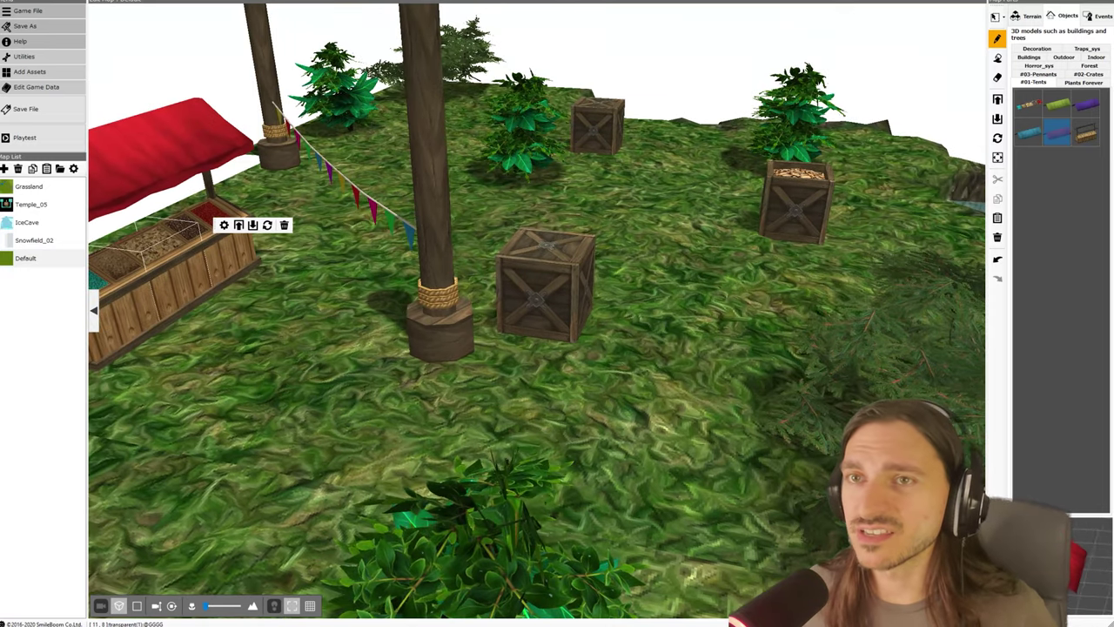